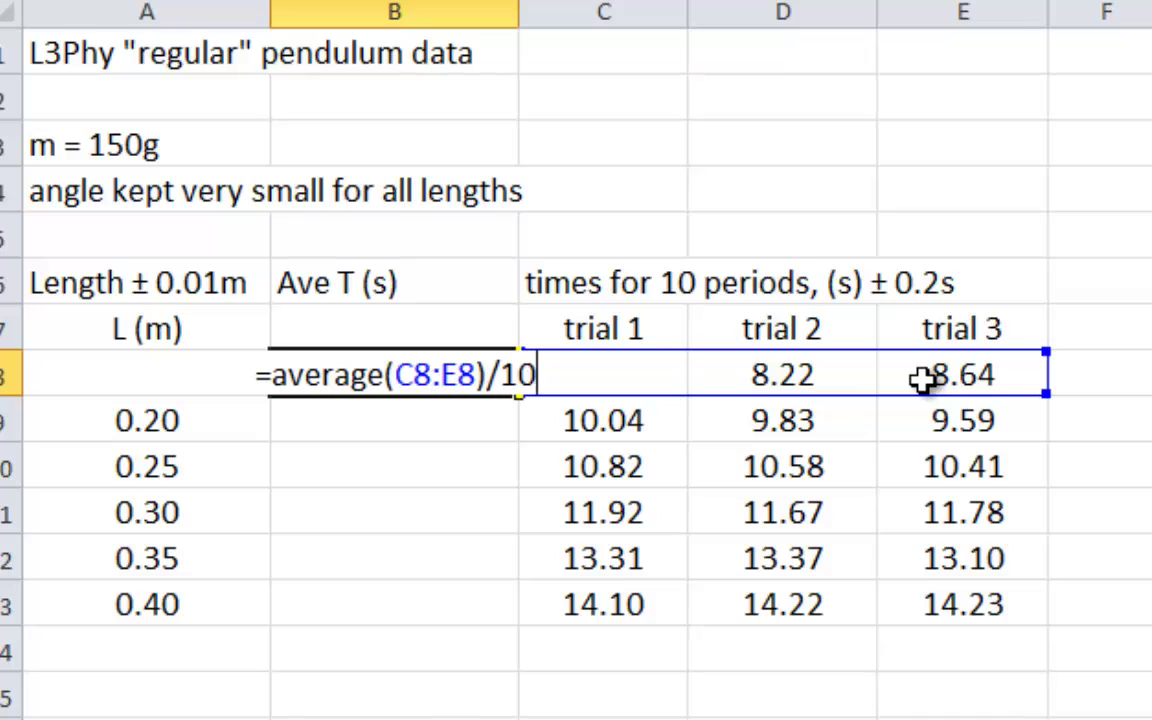
Step: Confirm the formula =average(C8:E8)/10 in B8 and fill it down to B13
{"action": "key", "text": "Return"}
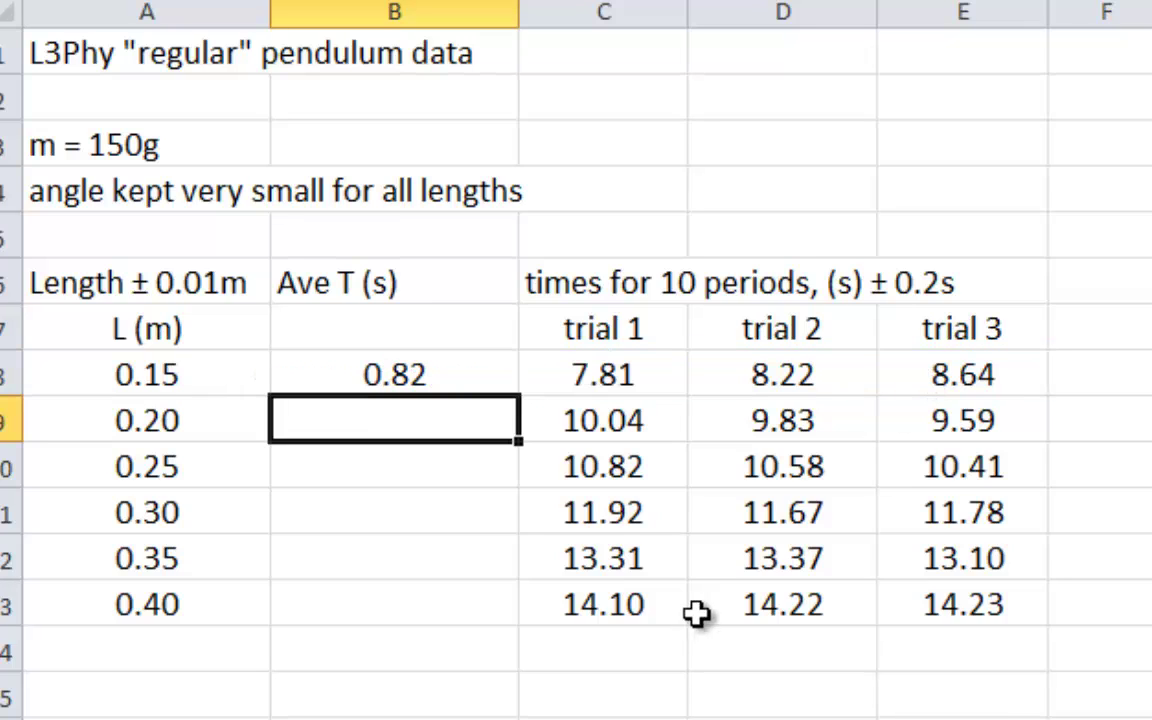
{"action": "left_click", "coordinate": [442, 372]}
{"action": "left_click_drag", "start_coordinate": [519, 395], "coordinate": [509, 625]}
{"action": "left_click", "coordinate": [478, 280]}
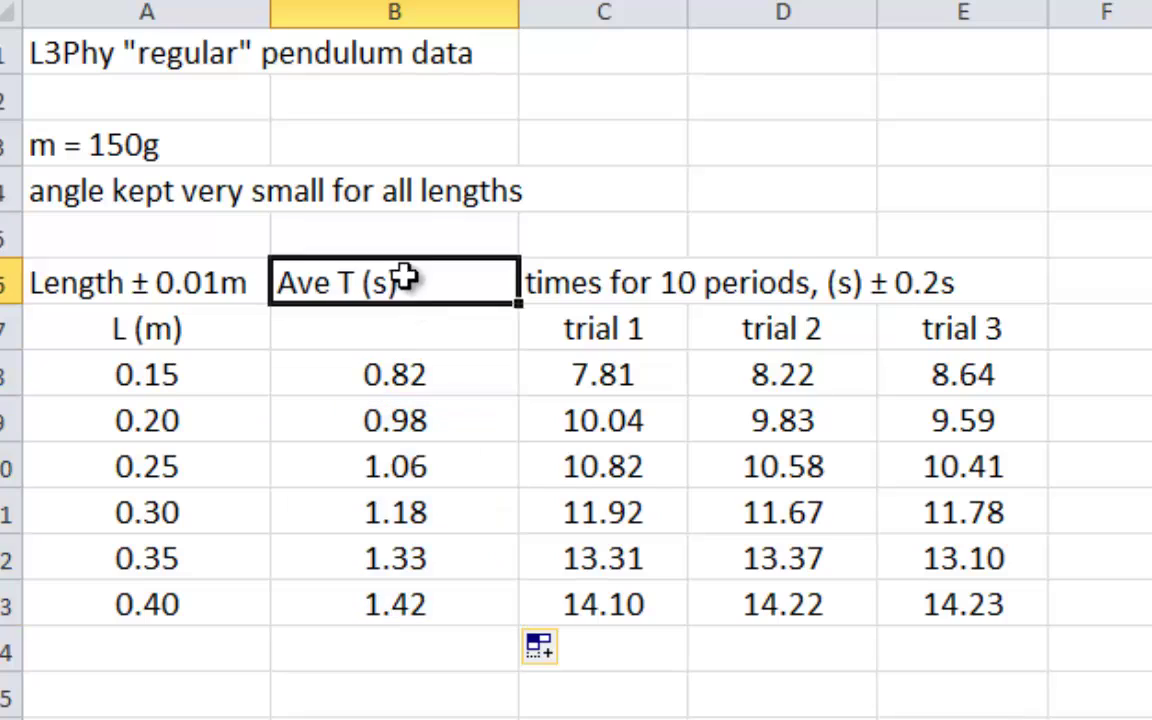
{"action": "double_click", "coordinate": [411, 328]}
{"action": "left_click_drag", "start_coordinate": [205, 377], "coordinate": [383, 584]}
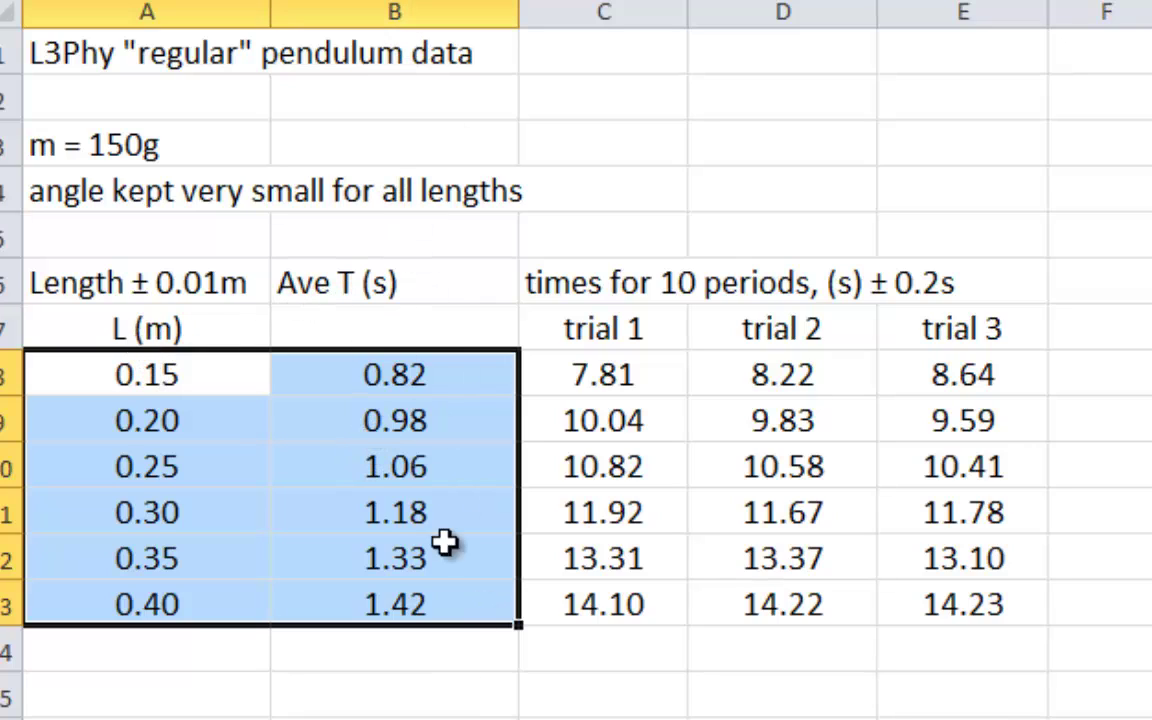
Step: Insert a new column before the Ave T (s) column and enter the heading "T sqrd (s^2)" in B6
{"action": "left_click", "coordinate": [438, 8]}
{"action": "right_click", "coordinate": [438, 8]}
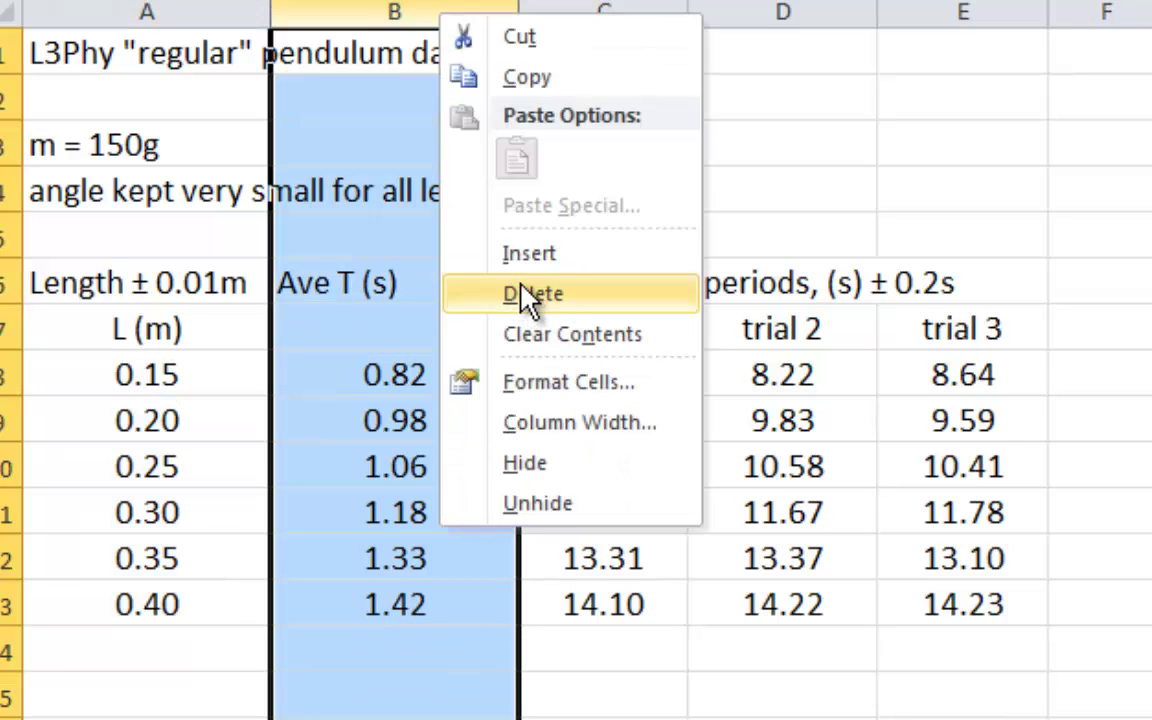
{"action": "left_click", "coordinate": [524, 256]}
{"action": "left_click", "coordinate": [383, 296]}
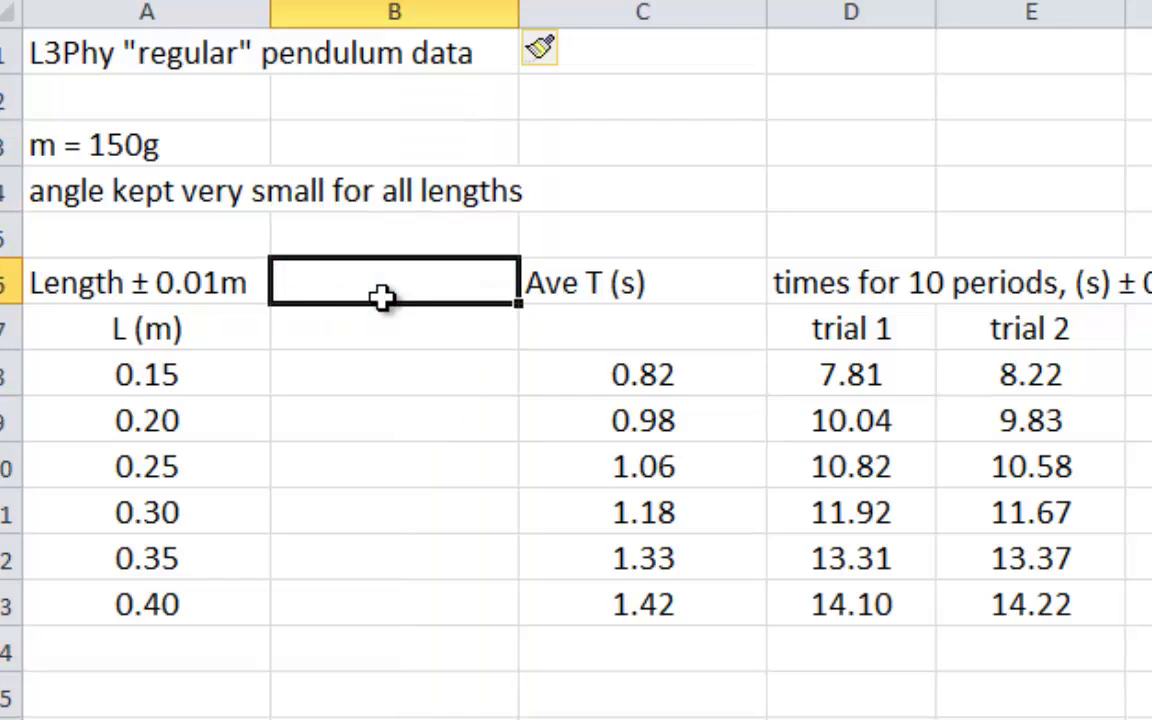
{"action": "type", "text": "T sqrd (s^2"}
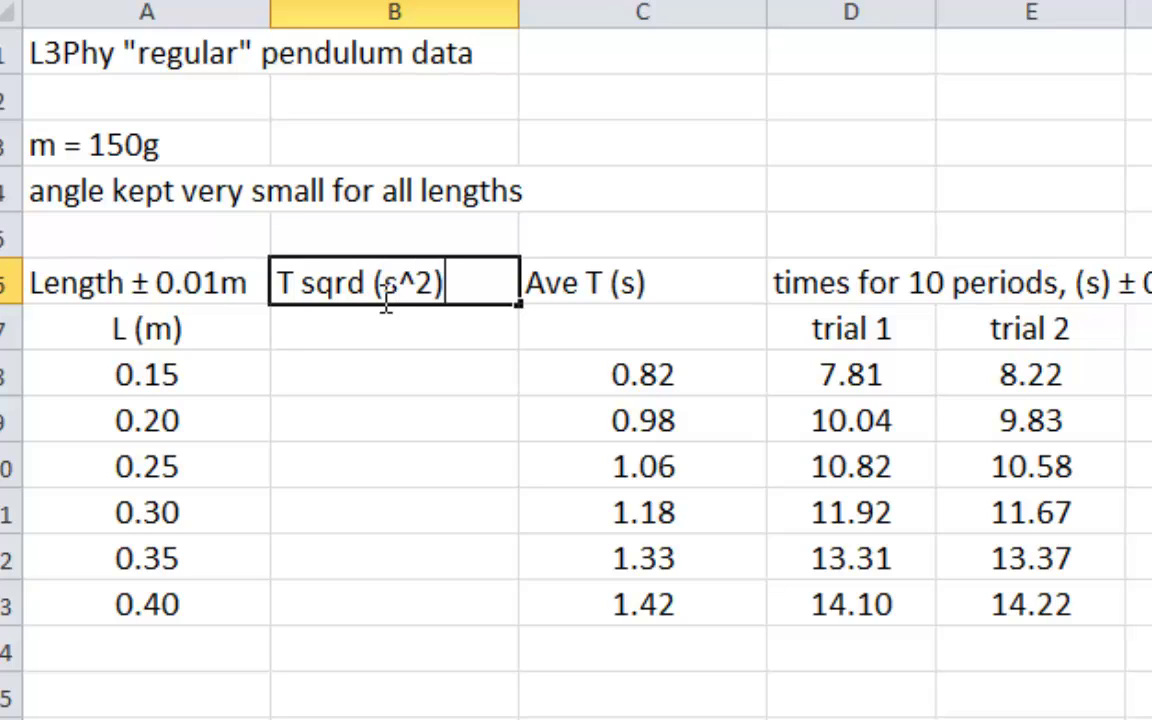
{"action": "key", "text": "Return"}
Step: Enter the formula =C8^2 in B8 to square the average period
{"action": "left_click", "coordinate": [412, 370]}
{"action": "type", "text": "="}
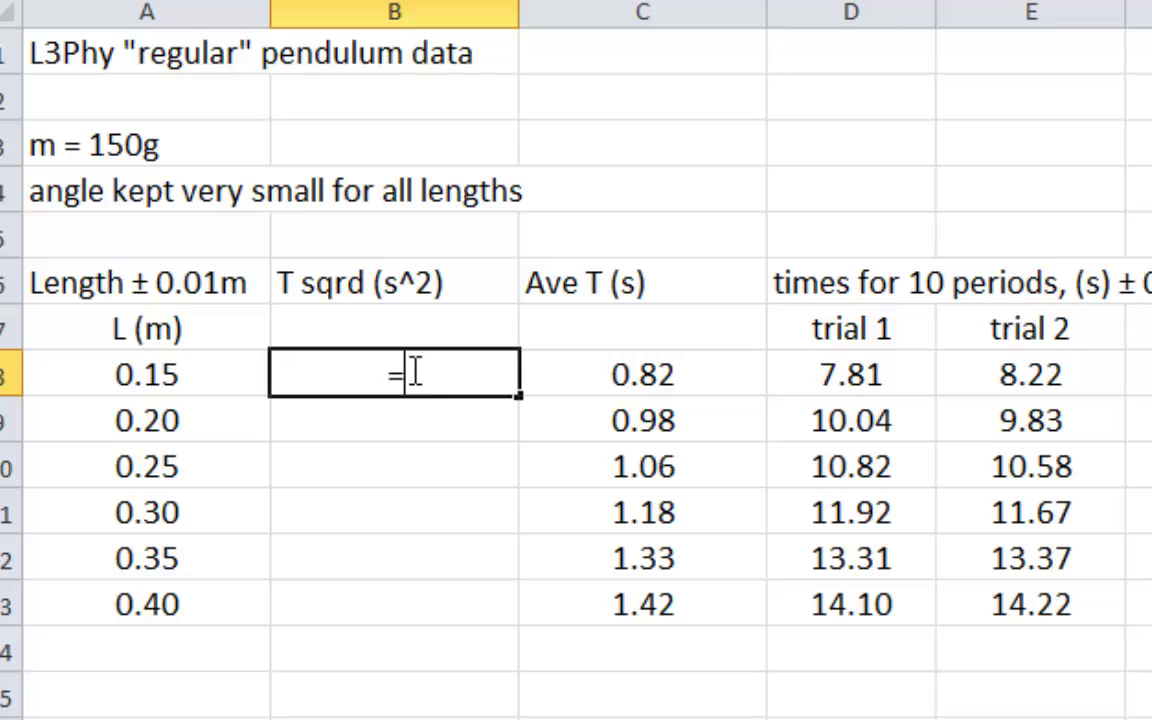
{"action": "left_click", "coordinate": [650, 374]}
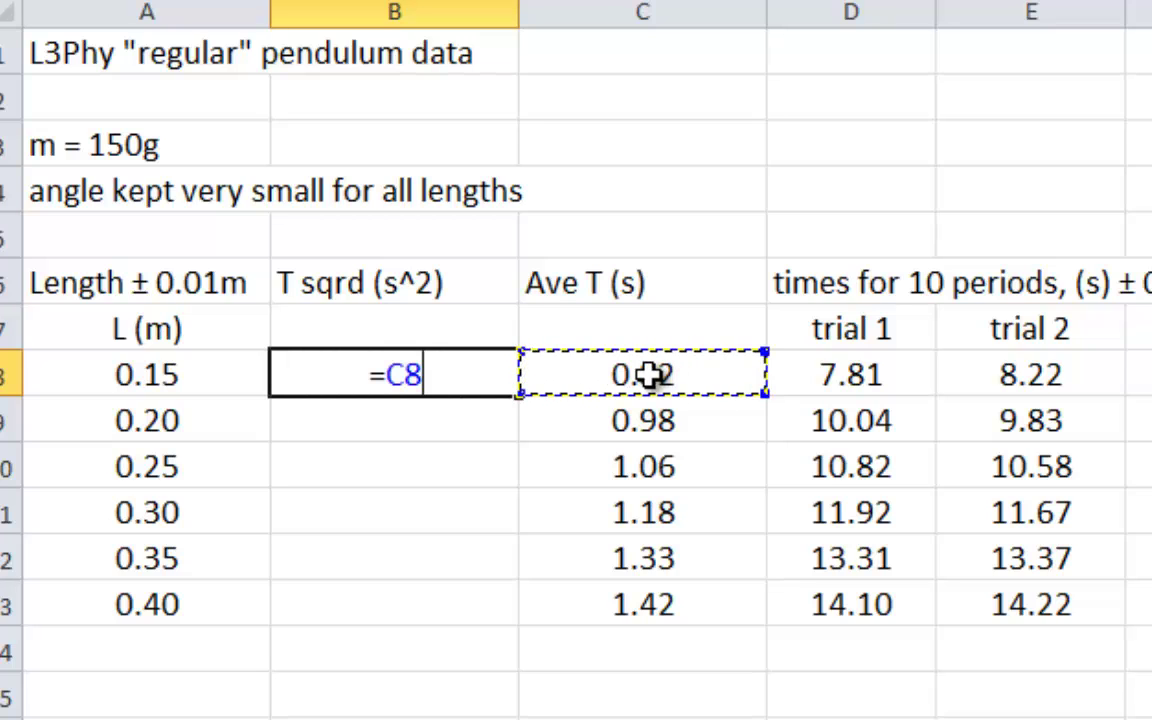
{"action": "type", "text": "^2"}
{"action": "key", "text": "Return"}
Step: Format B8 as Number with 3 decimal places and fill its formula down to B13
{"action": "left_click", "coordinate": [410, 370]}
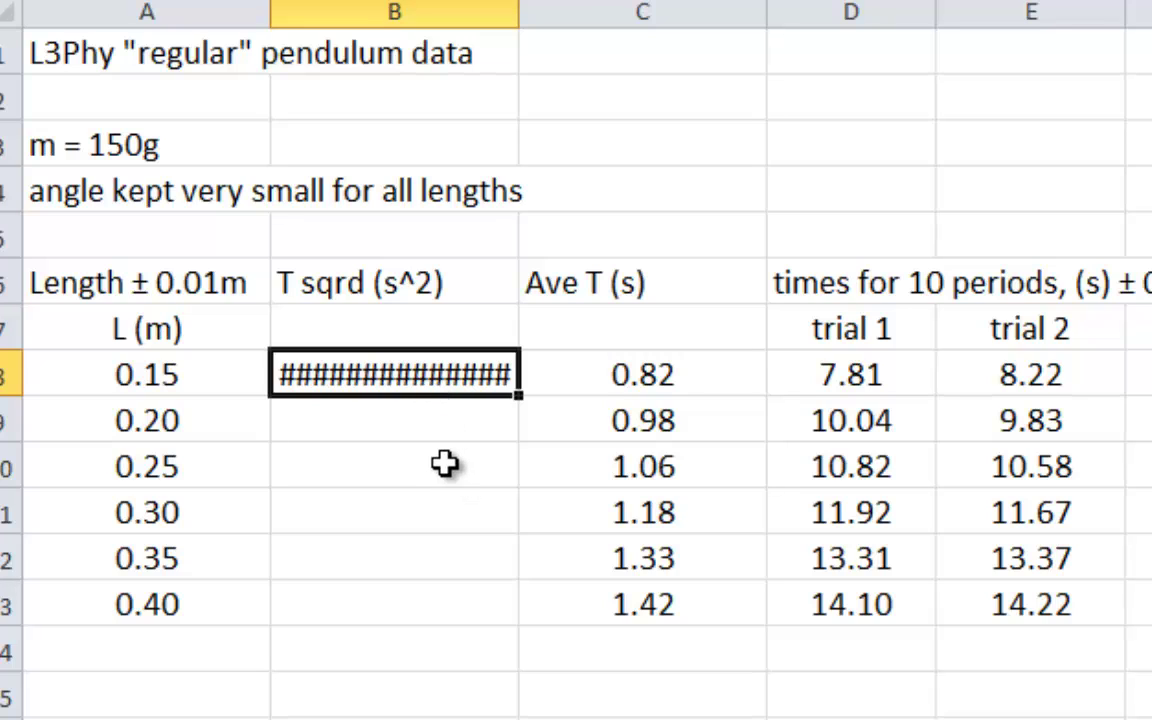
{"action": "right_click", "coordinate": [460, 387]}
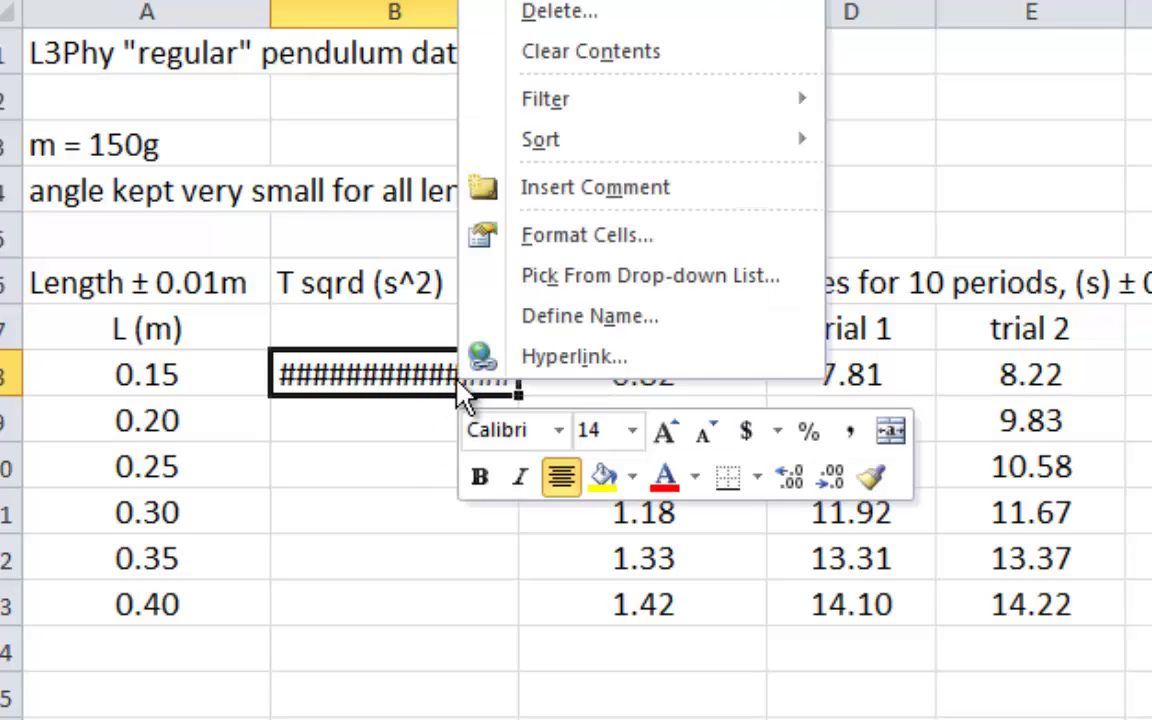
{"action": "left_click", "coordinate": [606, 236]}
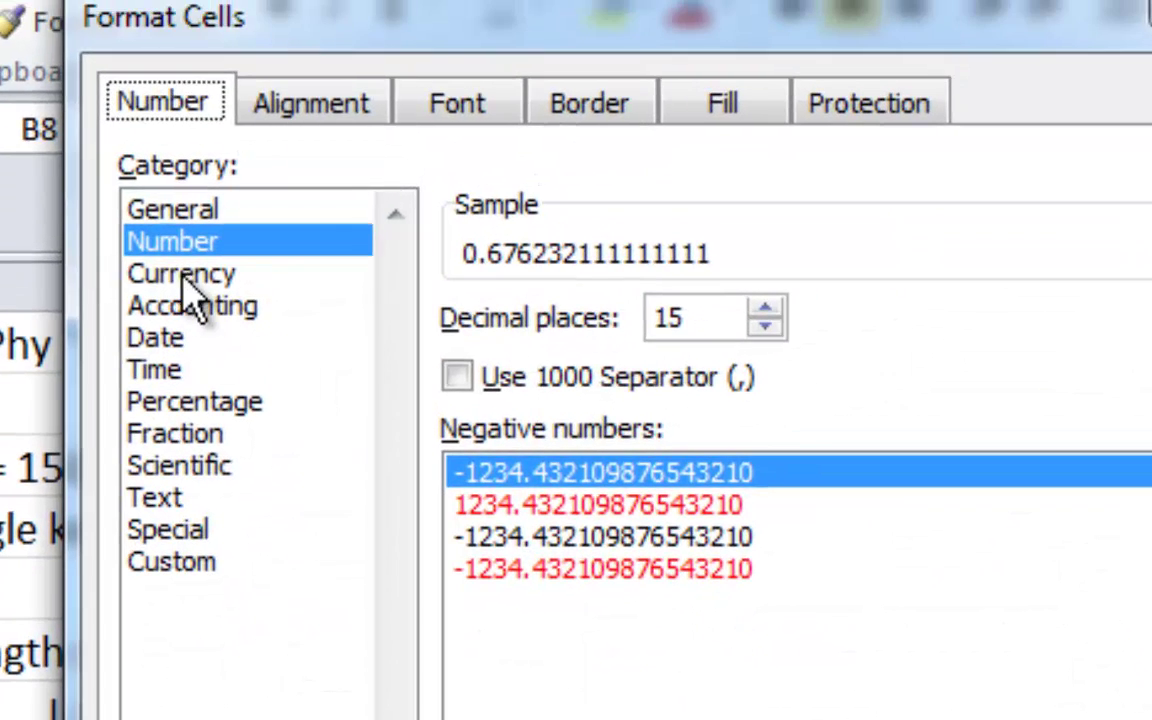
{"action": "left_click", "coordinate": [183, 279]}
{"action": "left_click", "coordinate": [212, 251]}
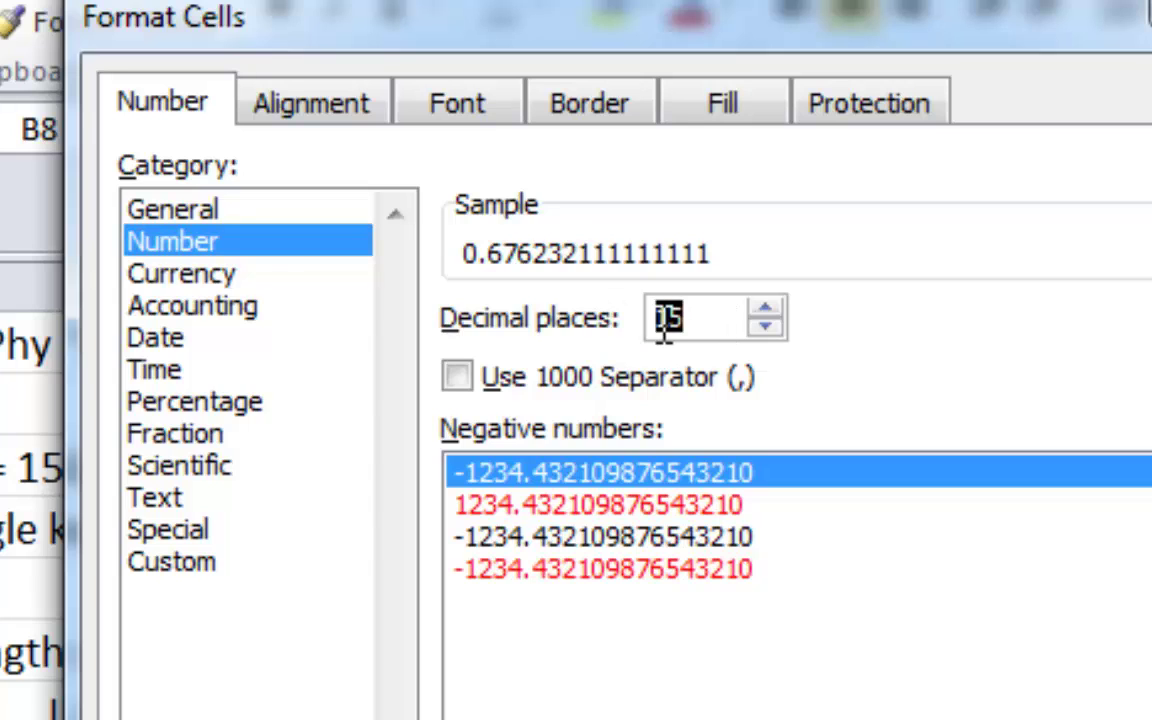
{"action": "type", "text": "3"}
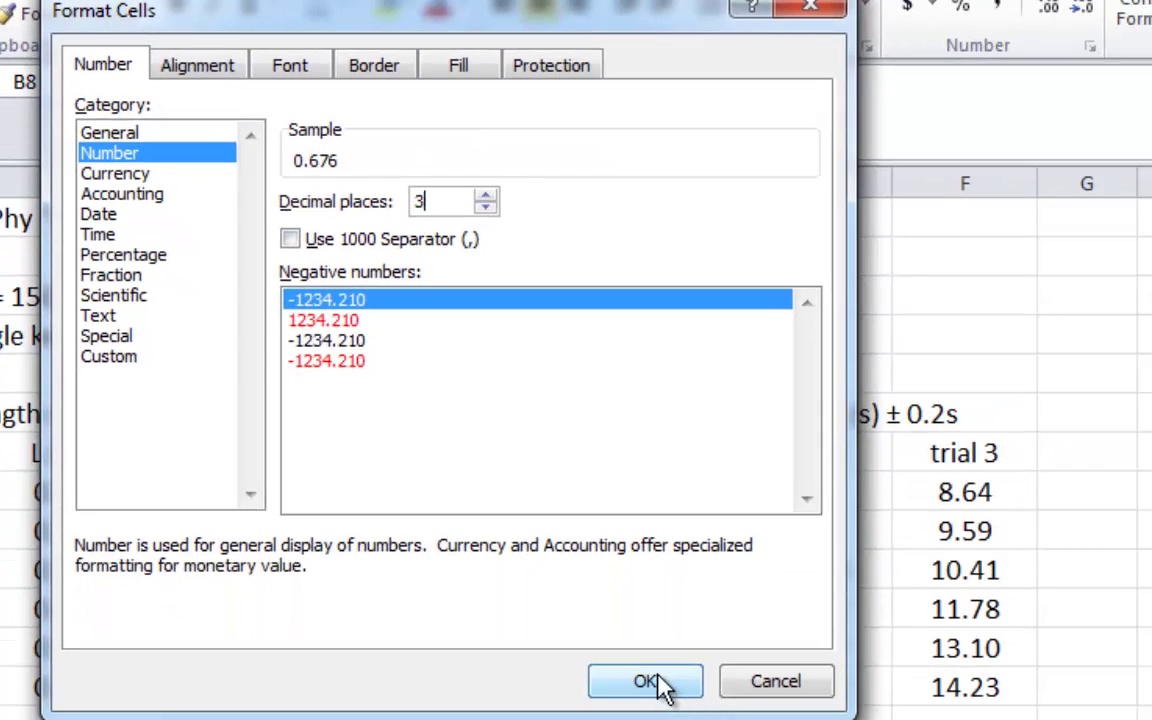
{"action": "left_click", "coordinate": [665, 686]}
{"action": "left_click_drag", "start_coordinate": [380, 510], "coordinate": [386, 710]}
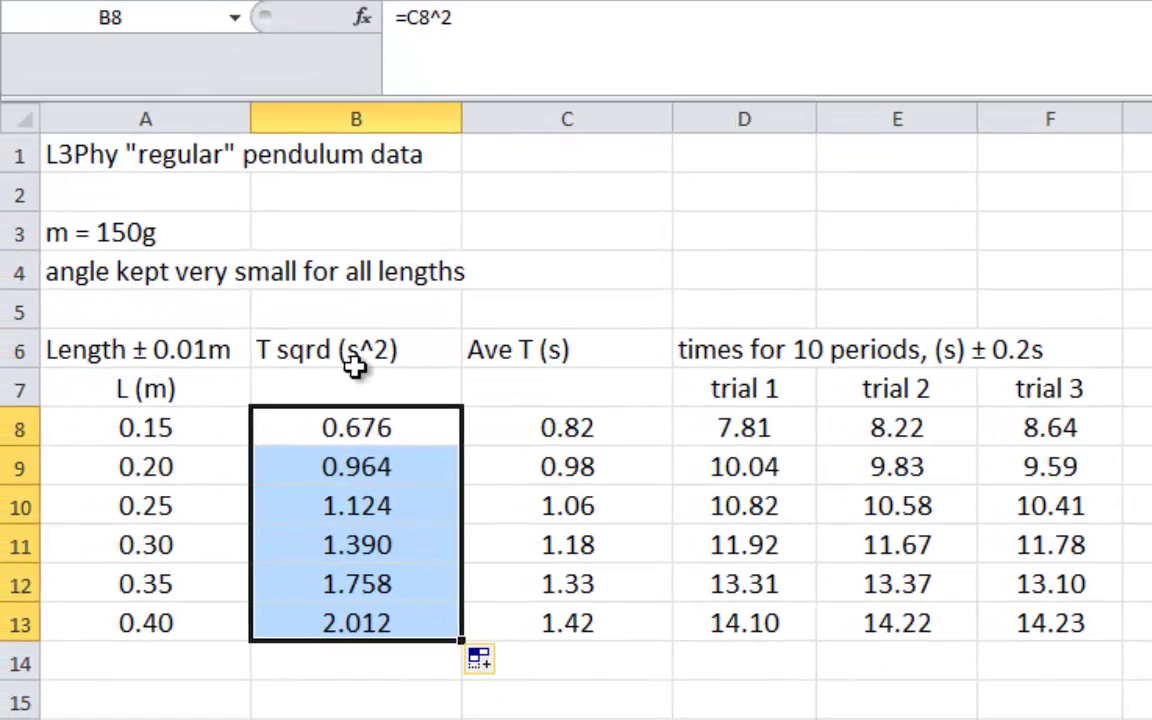
{"action": "left_click", "coordinate": [277, 410]}
{"action": "left_click_drag", "start_coordinate": [153, 488], "coordinate": [307, 640]}
{"action": "left_click_drag", "start_coordinate": [388, 580], "coordinate": [386, 622]}
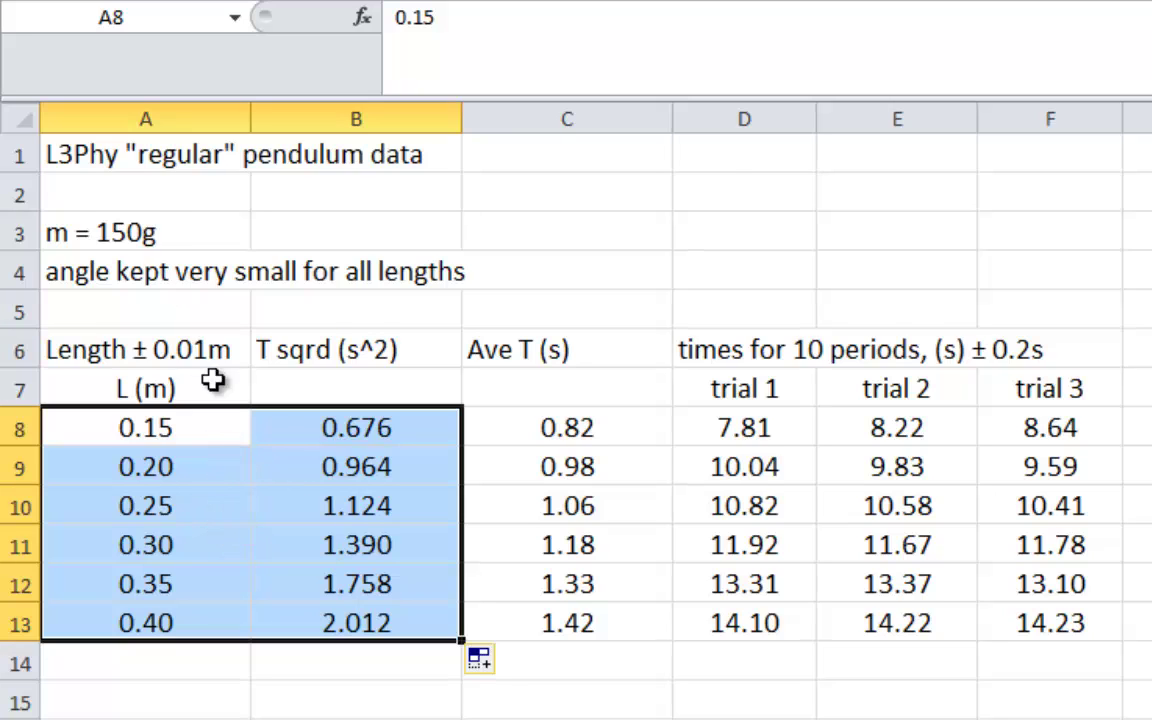
{"action": "left_click_drag", "start_coordinate": [157, 118], "coordinate": [162, 105]}
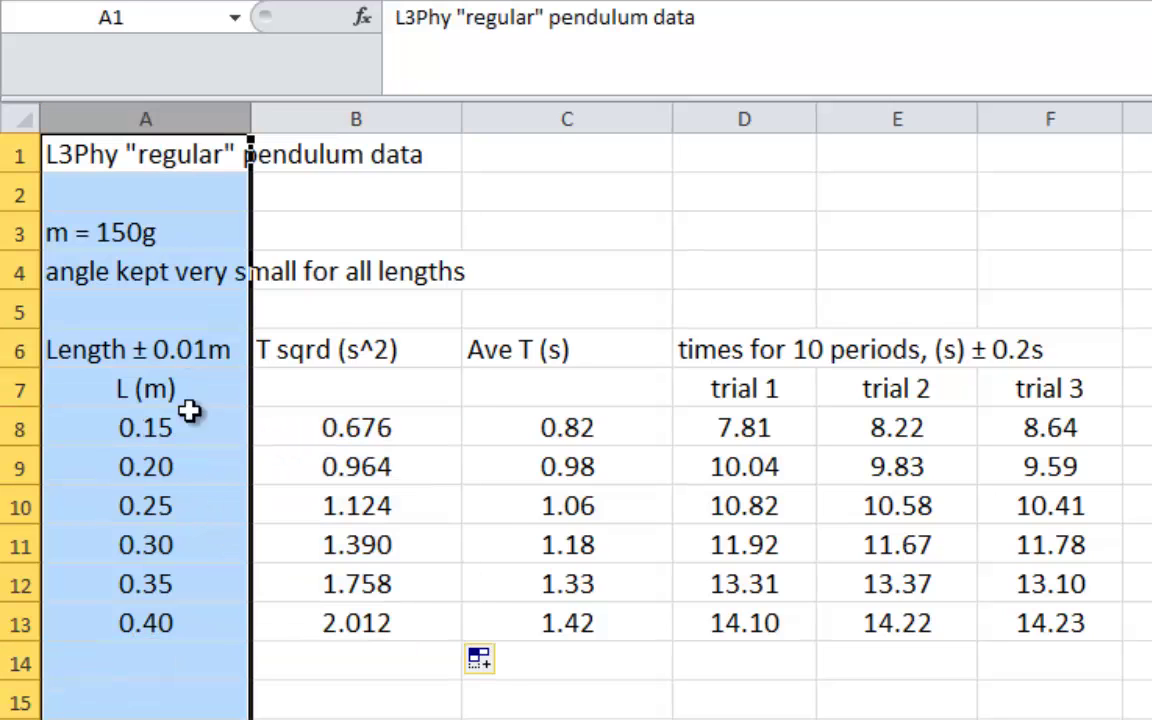
{"action": "left_click", "coordinate": [352, 140]}
{"action": "left_click", "coordinate": [352, 118]}
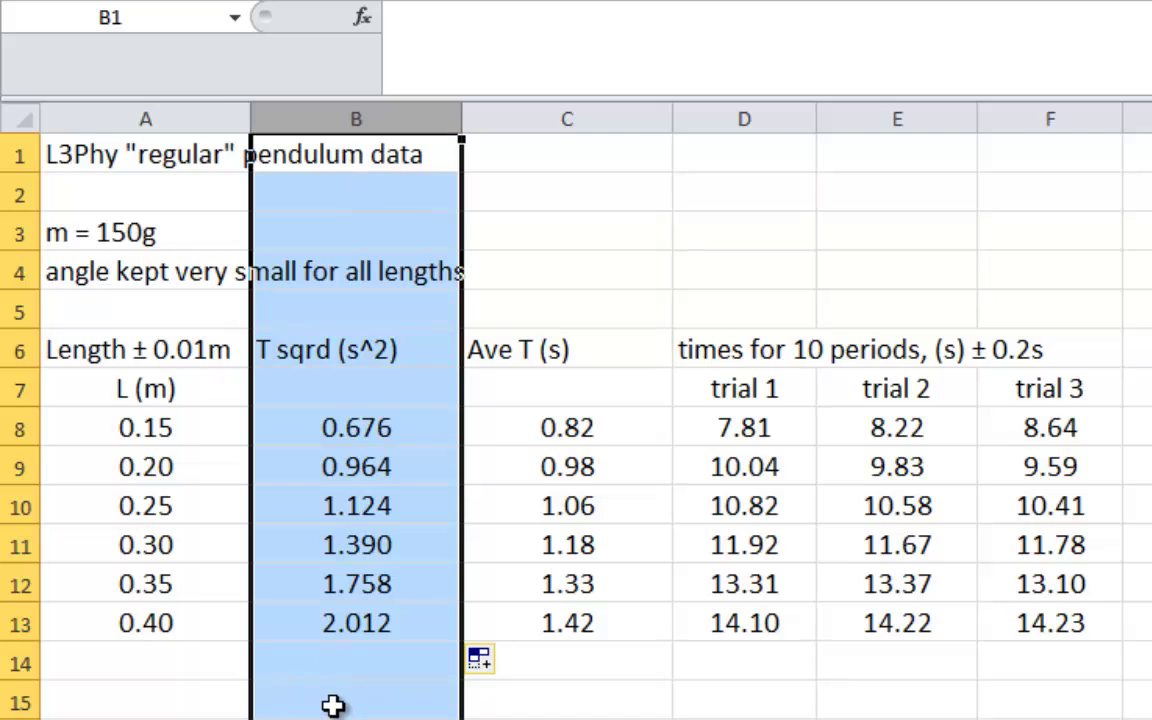
{"action": "left_click", "coordinate": [180, 466]}
Step: Insert a markers-only scatter chart of the length and T squared data in A8:B13
{"action": "left_click_drag", "start_coordinate": [172, 425], "coordinate": [413, 635]}
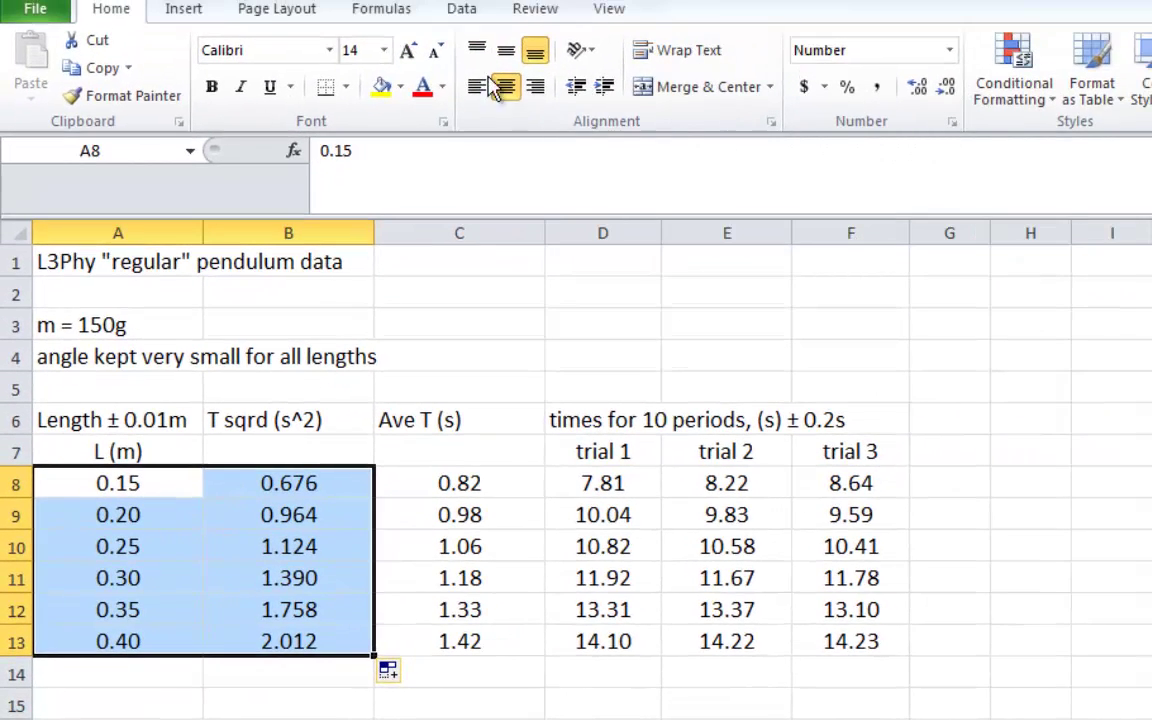
{"action": "left_click", "coordinate": [180, 10]}
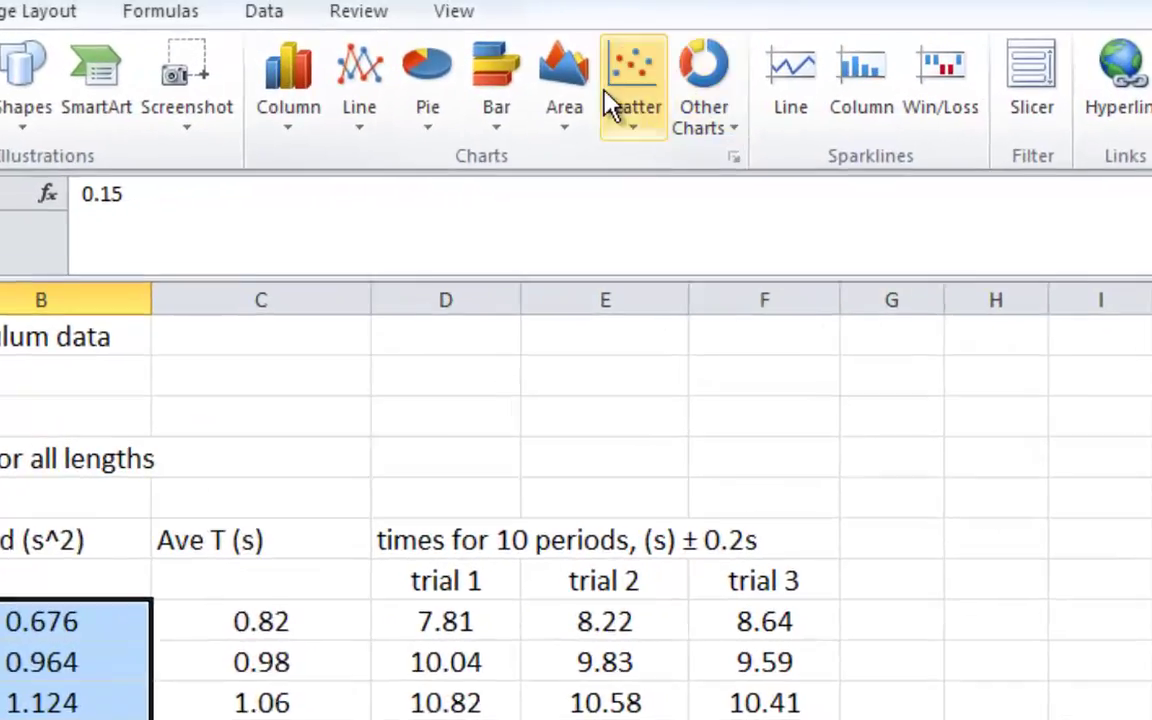
{"action": "left_click", "coordinate": [604, 92]}
{"action": "left_click", "coordinate": [644, 215]}
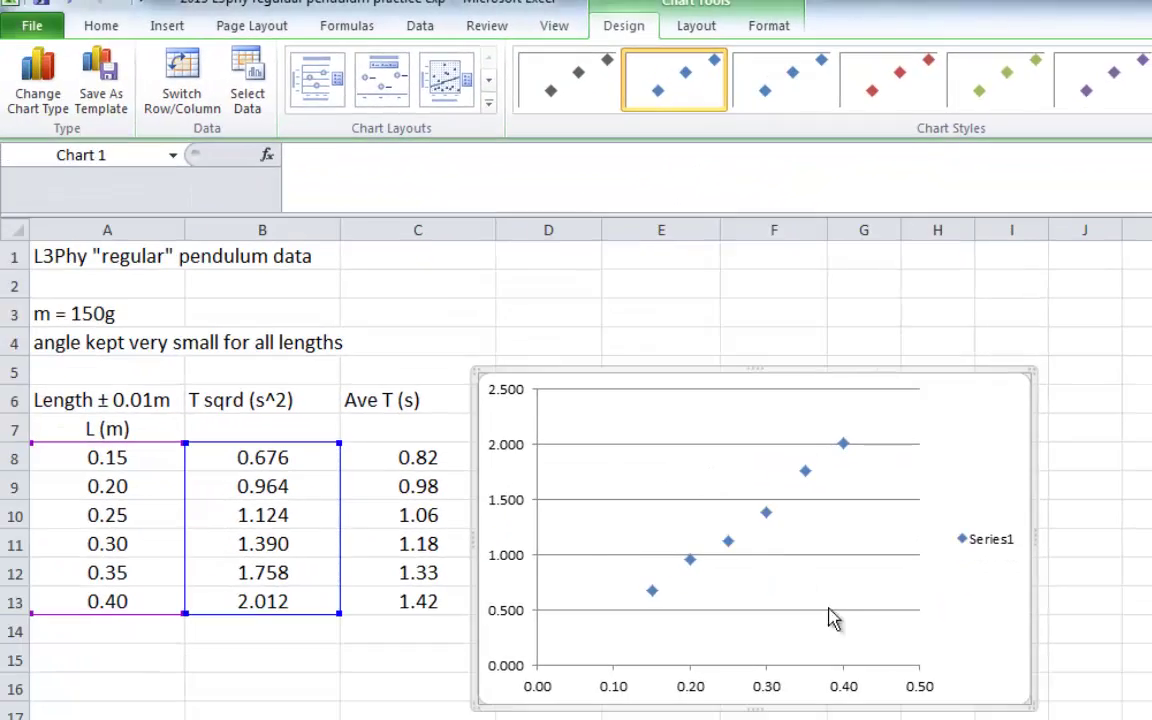
Step: Delete the Series1 legend from the scatter chart and enlarge the chart to cover about C1 to J17
{"action": "left_click", "coordinate": [995, 545]}
{"action": "right_click", "coordinate": [995, 548]}
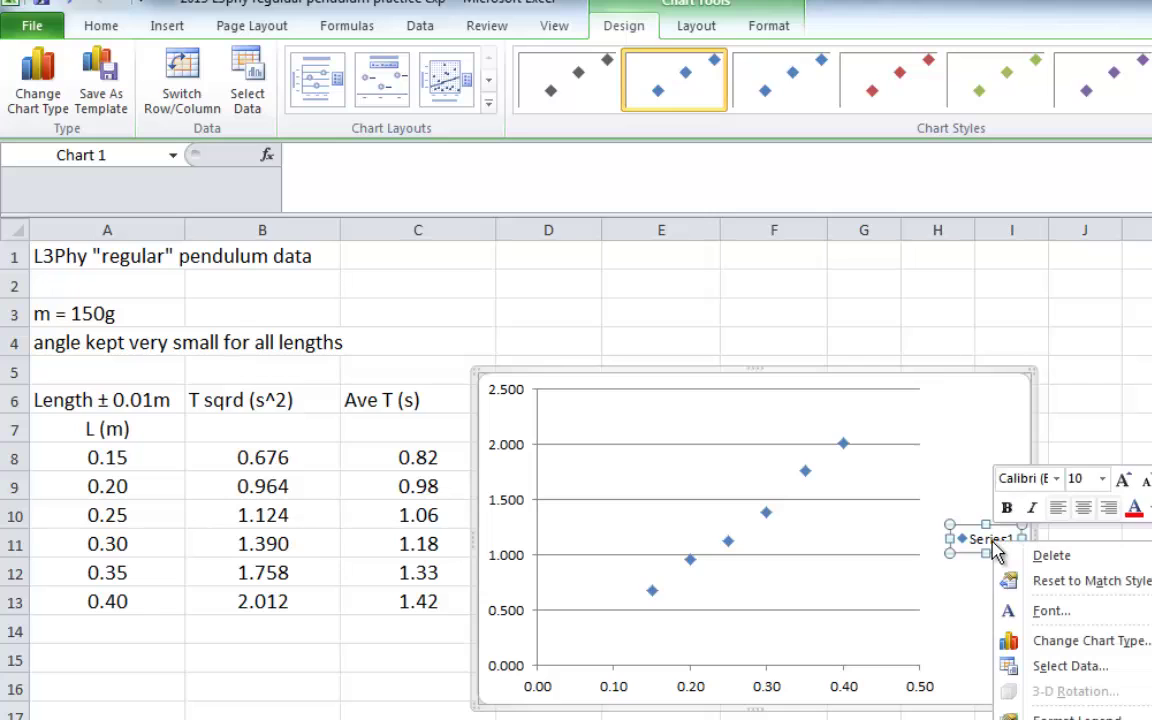
{"action": "left_click", "coordinate": [985, 555]}
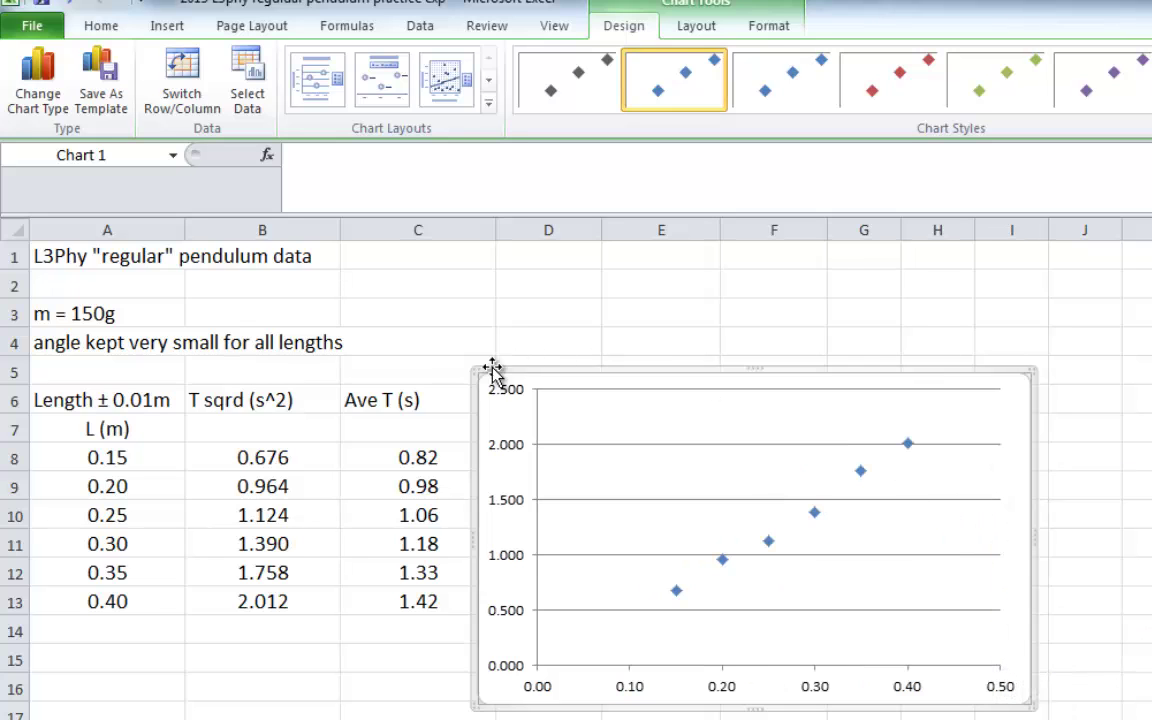
{"action": "left_click_drag", "start_coordinate": [478, 372], "coordinate": [362, 243]}
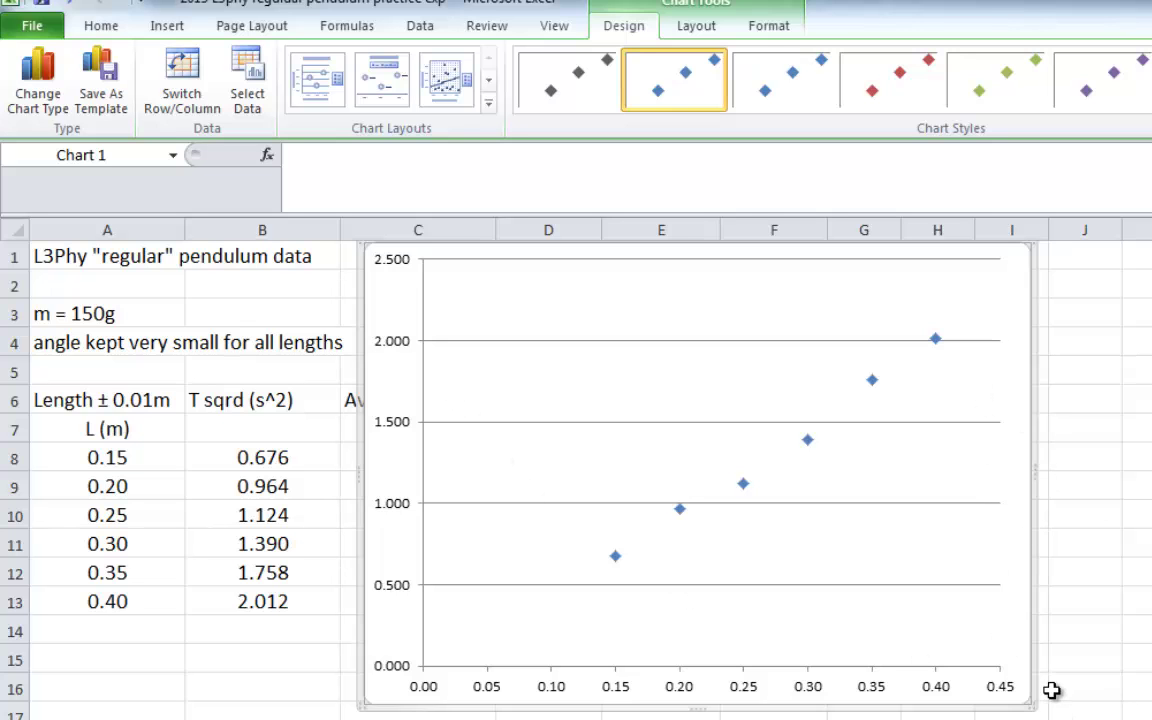
{"action": "left_click_drag", "start_coordinate": [1046, 714], "coordinate": [1075, 719]}
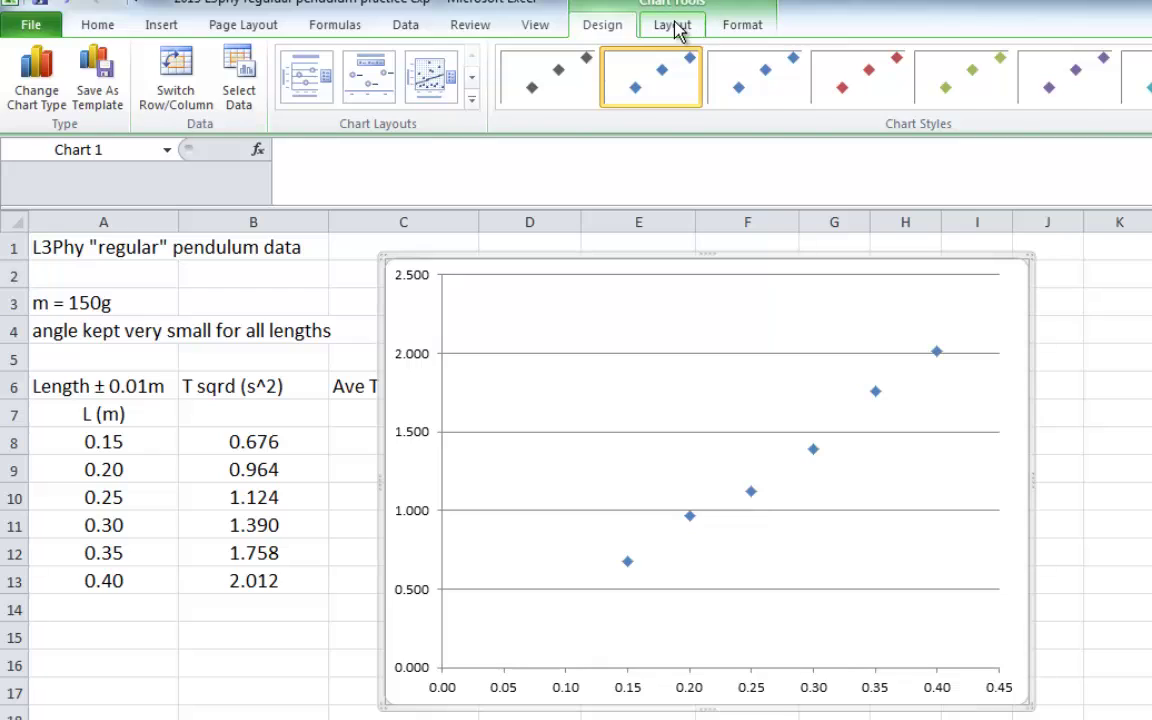
Step: Add minor horizontal and minor vertical gridlines to the scatter chart
{"action": "left_click", "coordinate": [672, 26]}
{"action": "left_click", "coordinate": [662, 100]}
{"action": "mouse_move", "coordinate": [830, 139]}
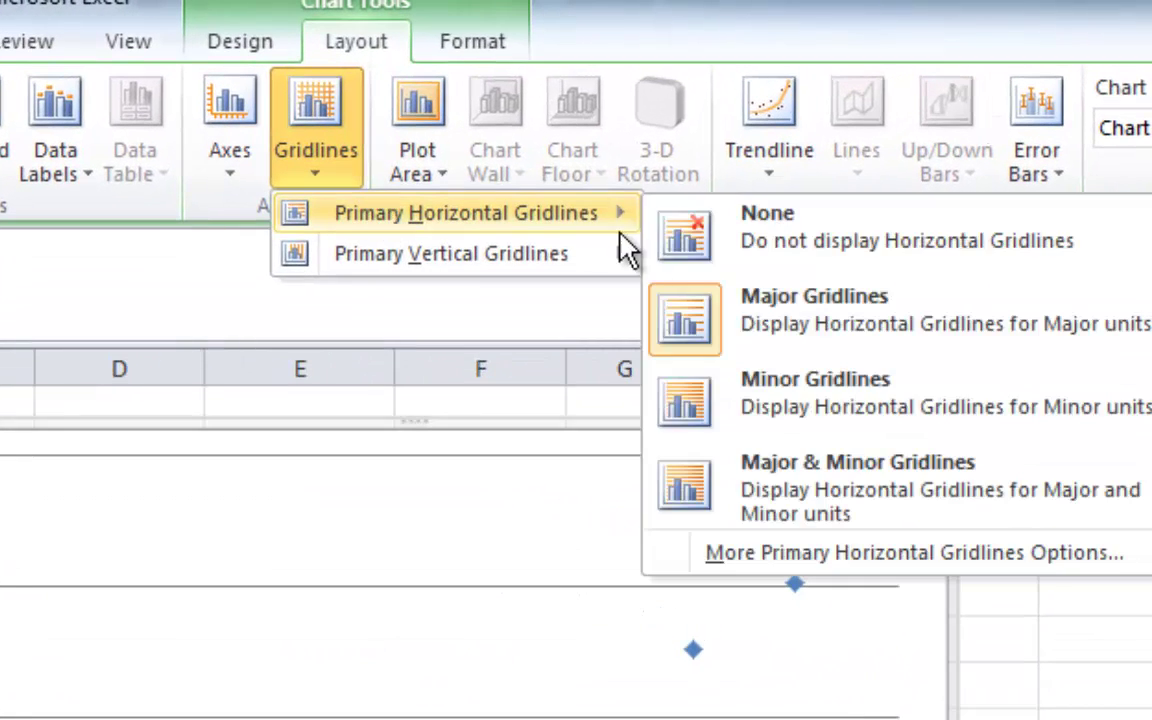
{"action": "left_click", "coordinate": [792, 405]}
{"action": "left_click", "coordinate": [320, 150]}
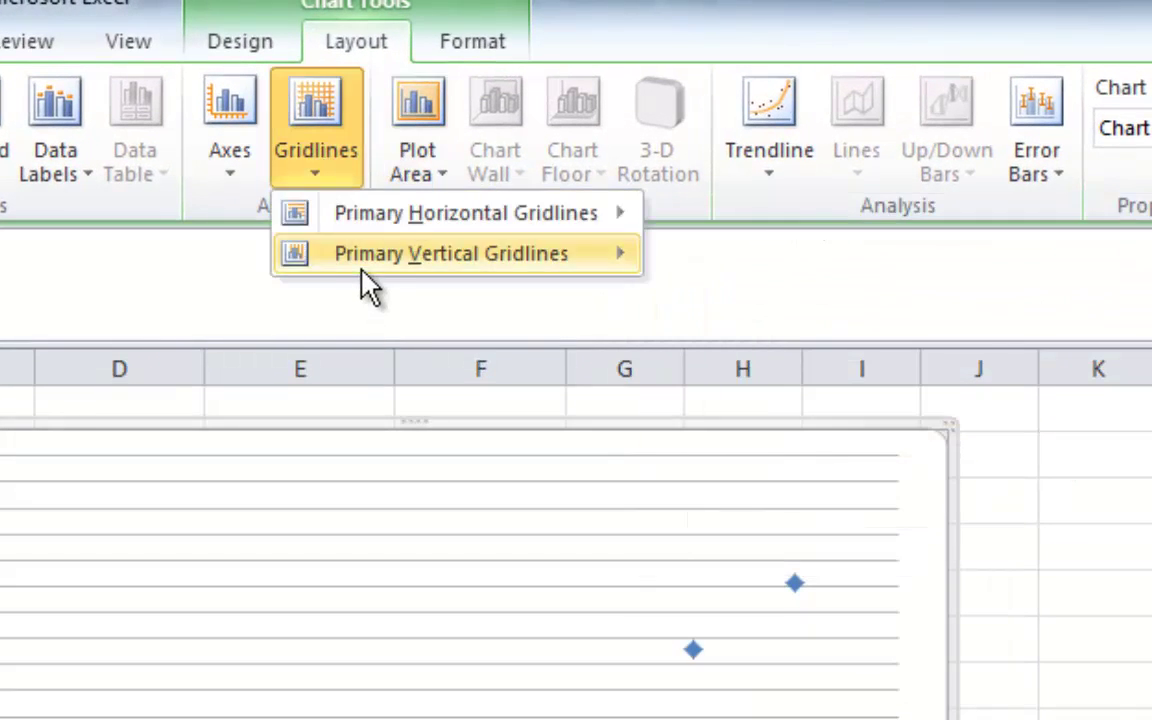
{"action": "mouse_move", "coordinate": [472, 270]}
{"action": "left_click", "coordinate": [748, 447]}
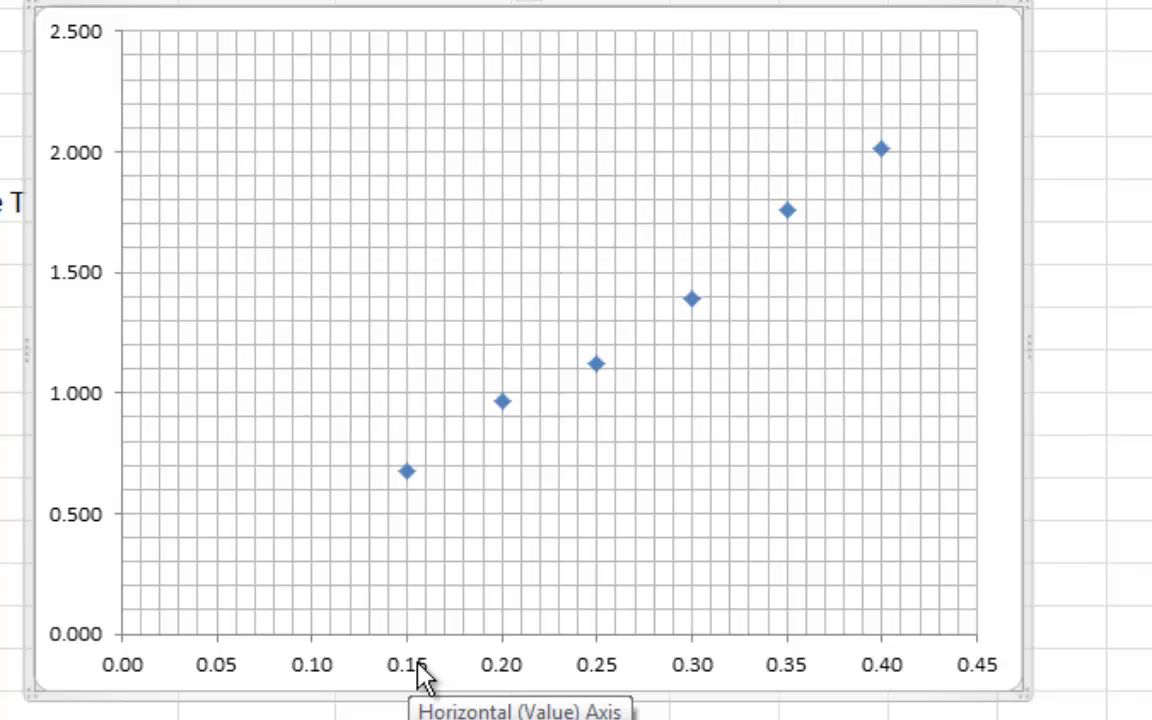
Step: Set the chart's horizontal axis to a fixed minimum of 0.1
{"action": "left_click", "coordinate": [422, 682]}
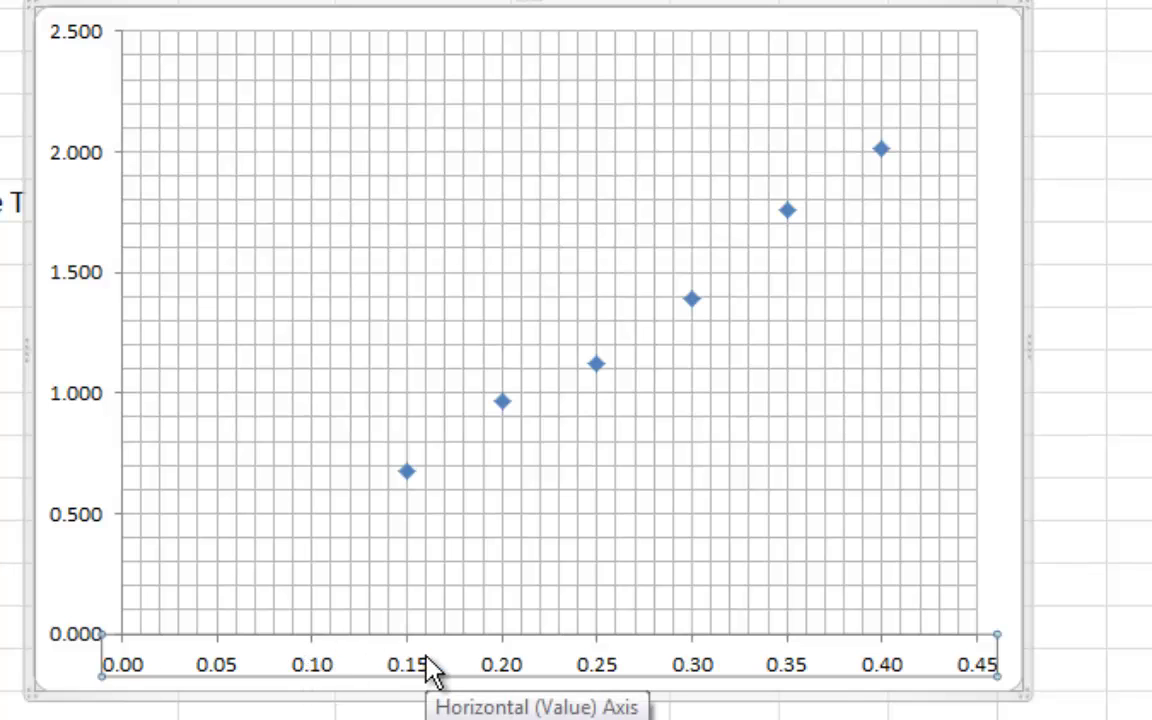
{"action": "right_click", "coordinate": [430, 670]}
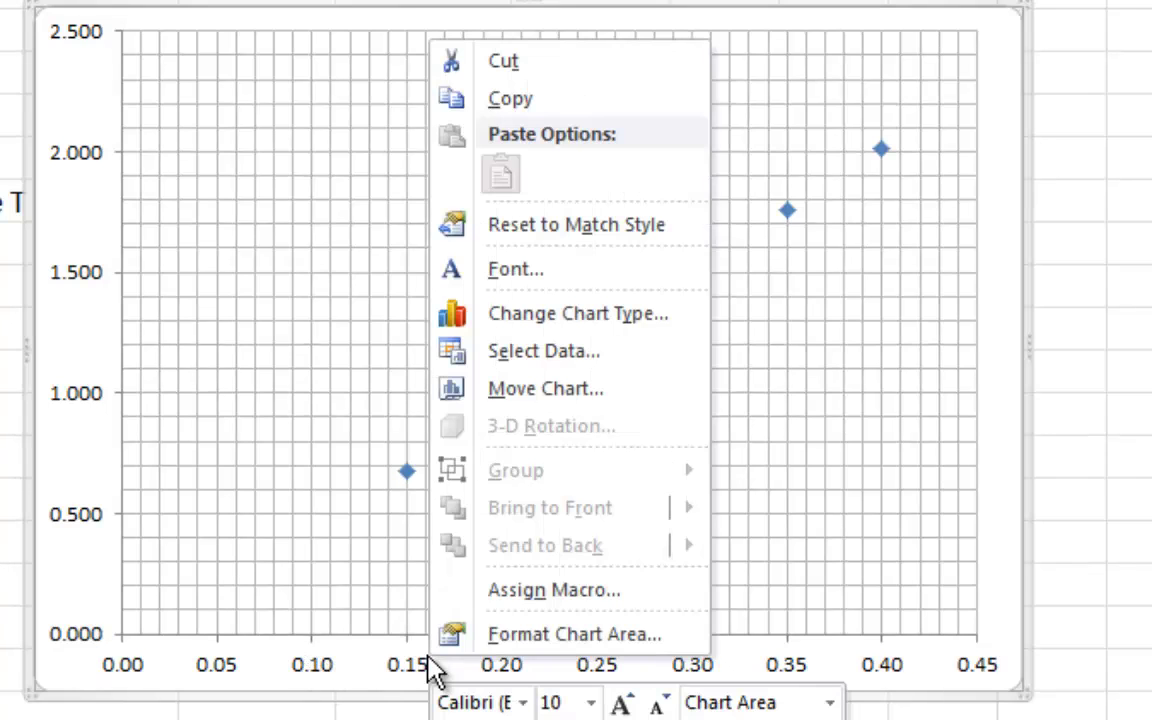
{"action": "left_click", "coordinate": [309, 678]}
{"action": "right_click", "coordinate": [309, 678]}
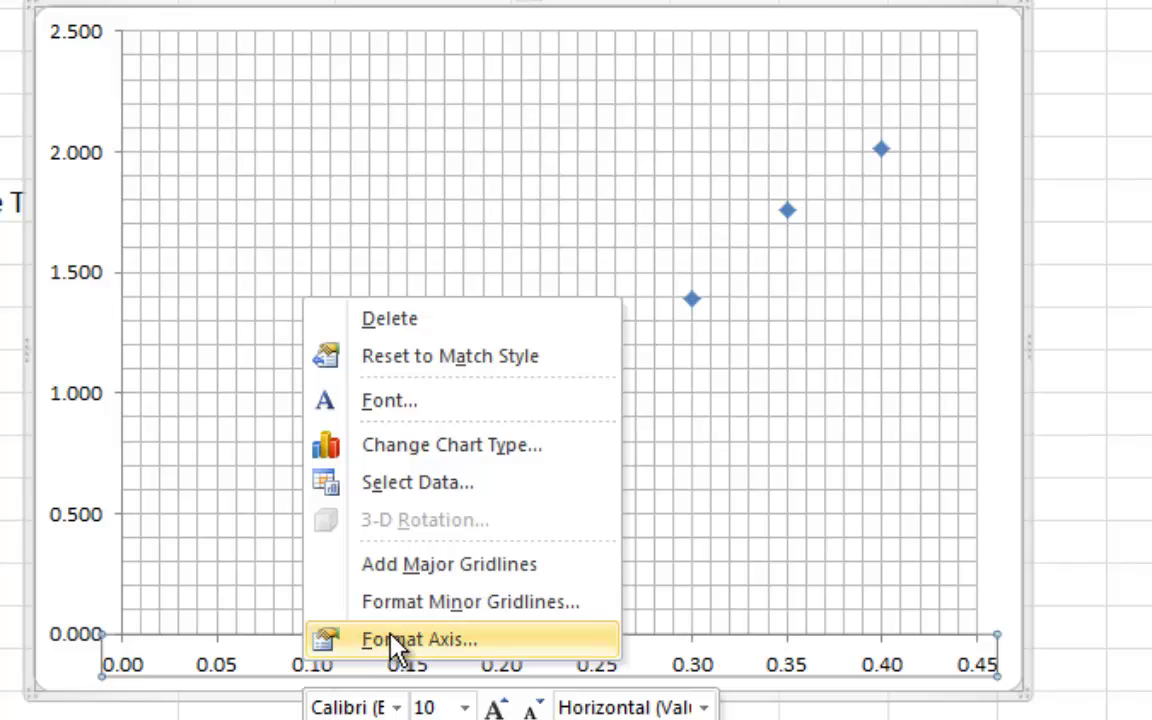
{"action": "left_click", "coordinate": [311, 636]}
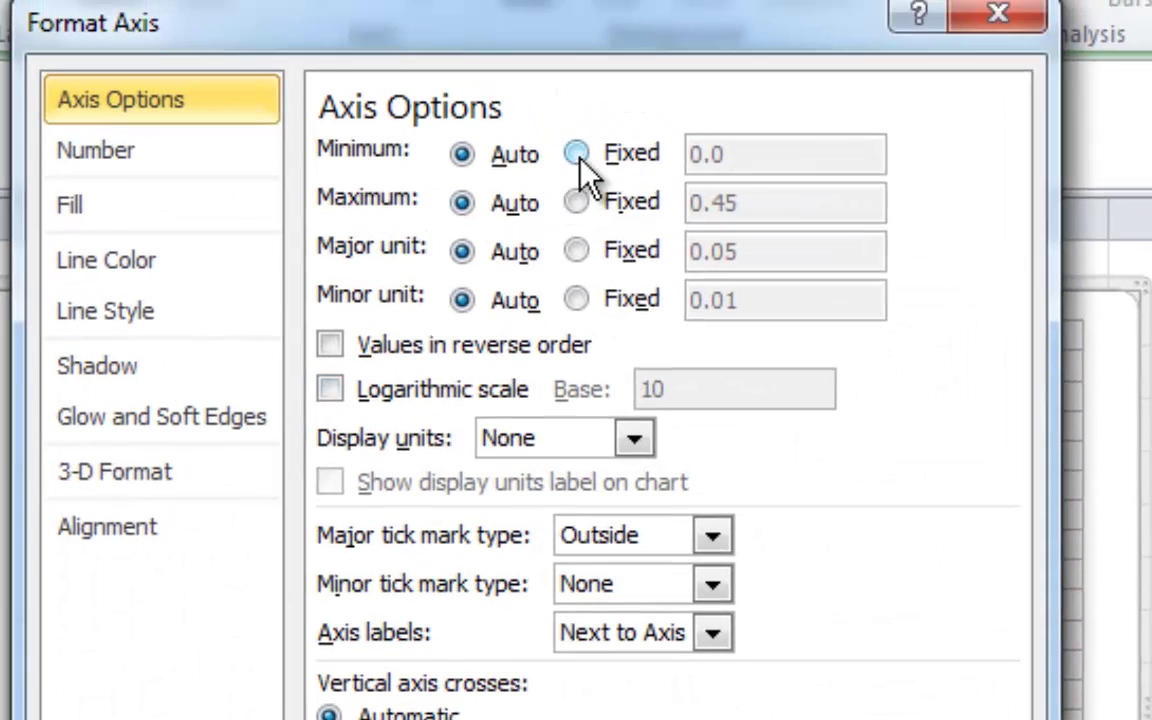
{"action": "left_click", "coordinate": [568, 4]}
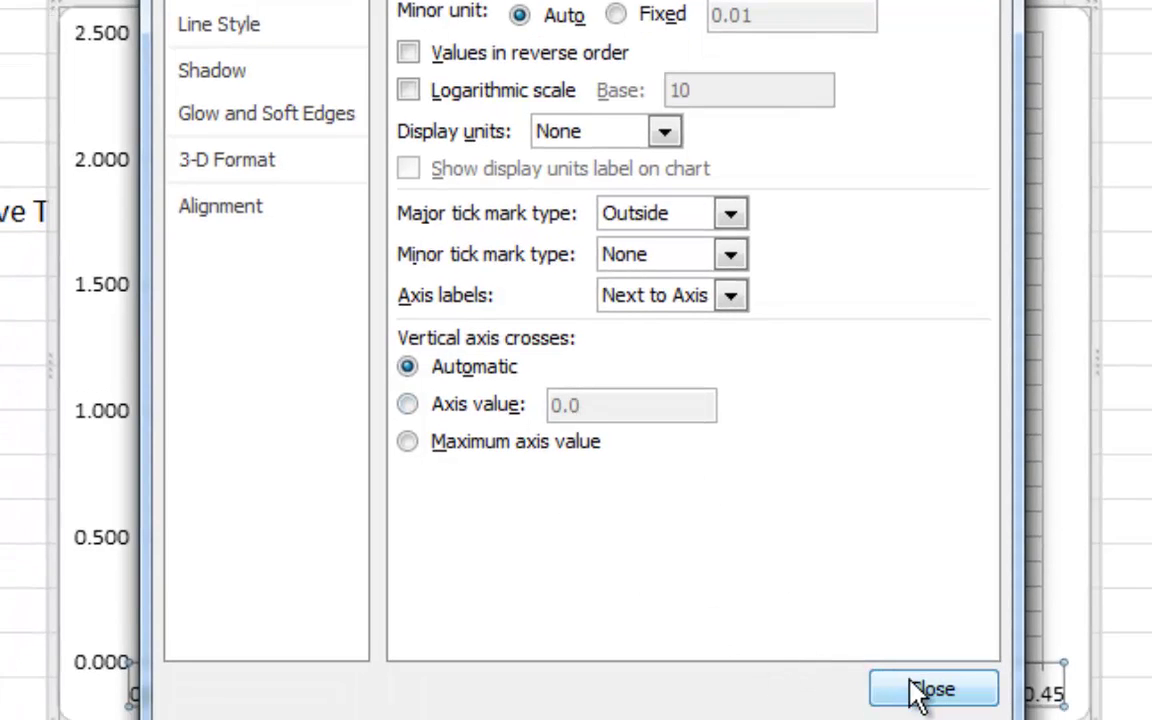
{"action": "left_click", "coordinate": [913, 689]}
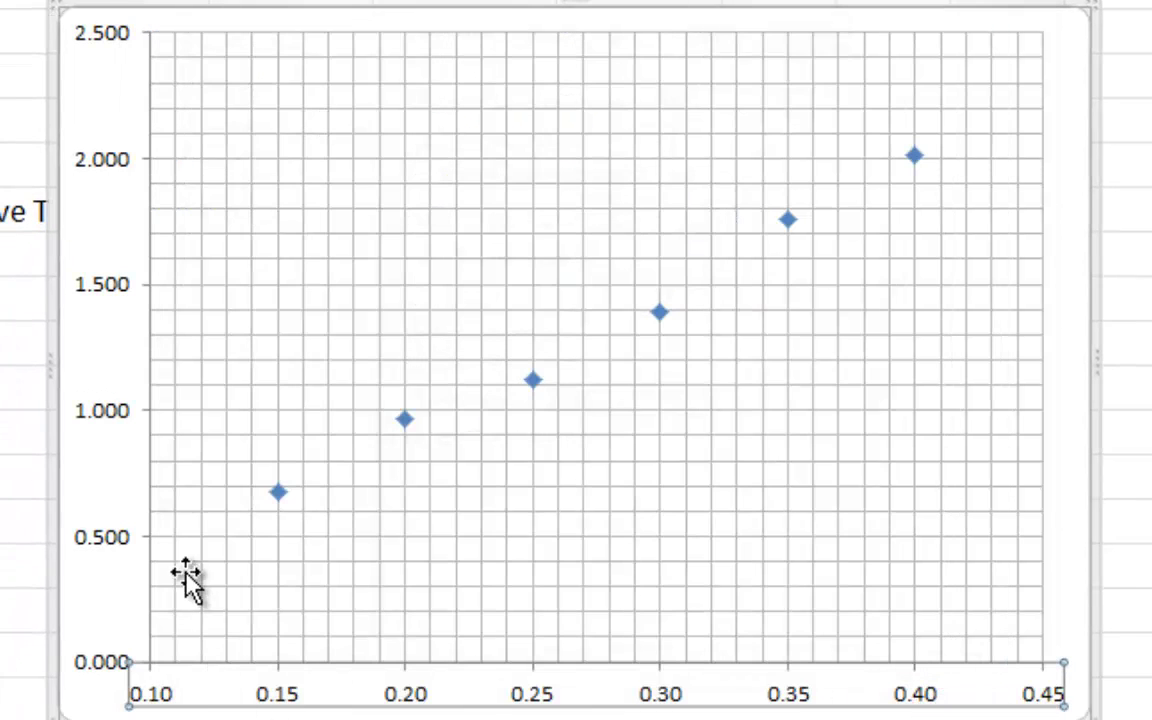
Step: Set the chart's vertical axis to a fixed minimum of 0.5
{"action": "left_click", "coordinate": [111, 548]}
{"action": "right_click", "coordinate": [114, 550]}
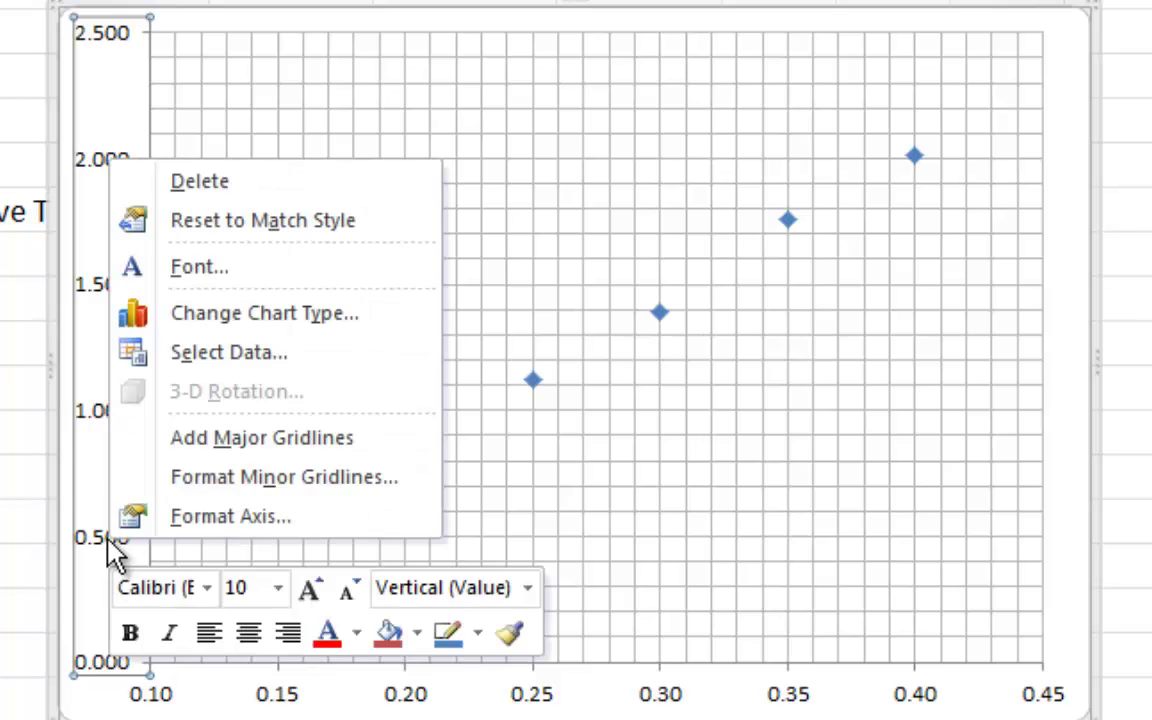
{"action": "left_click", "coordinate": [240, 516]}
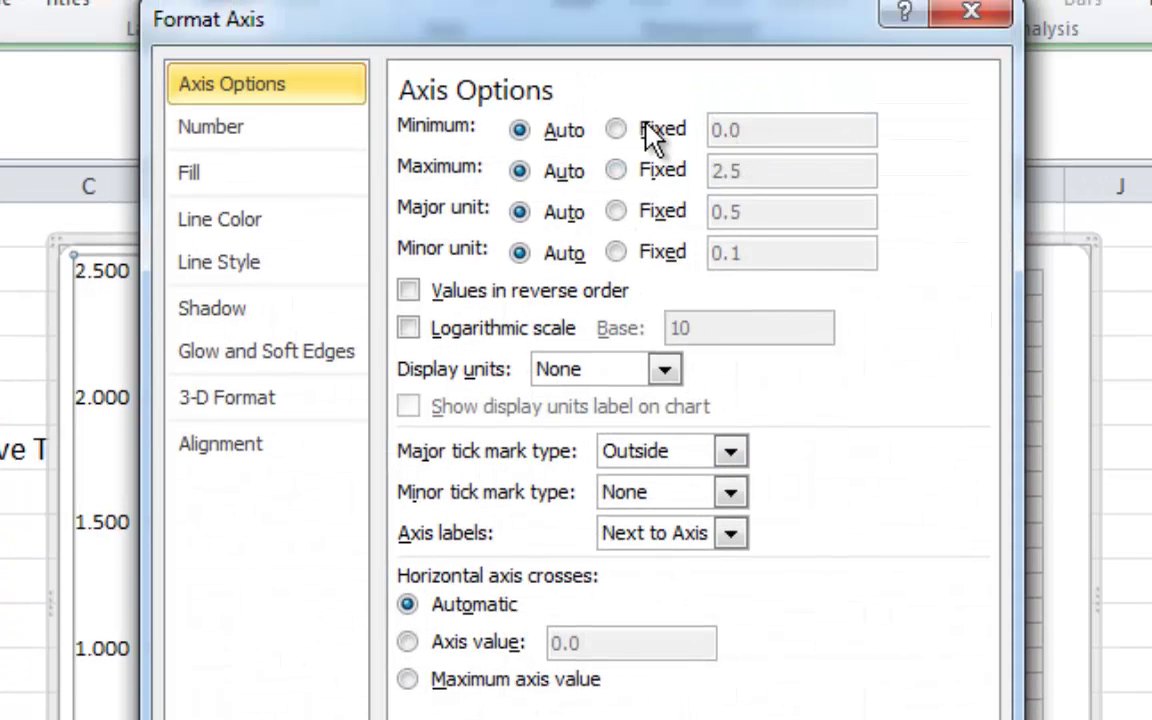
{"action": "left_click", "coordinate": [651, 138]}
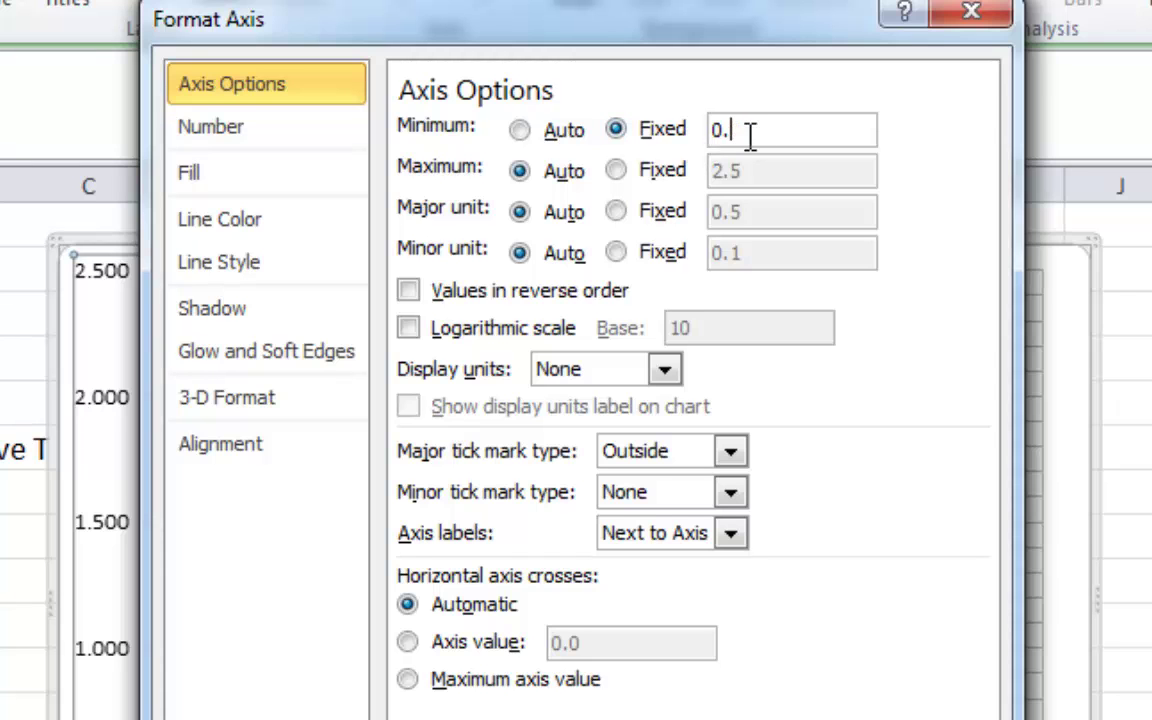
{"action": "type", "text": "5"}
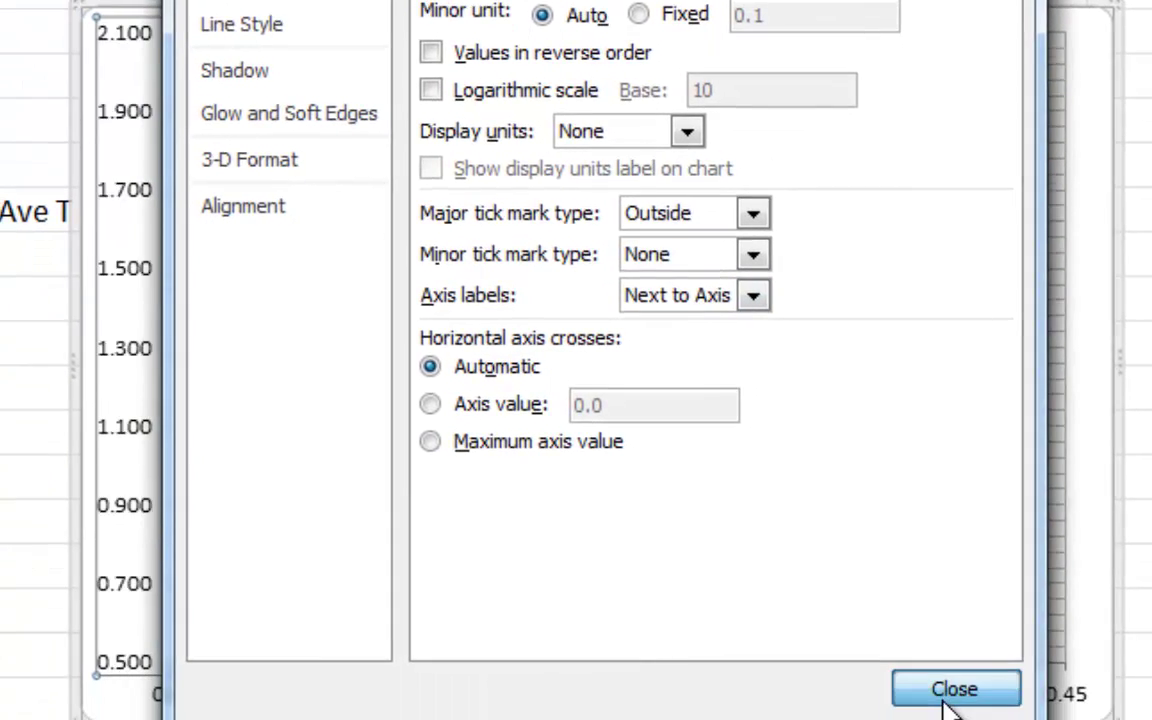
{"action": "left_click", "coordinate": [941, 686]}
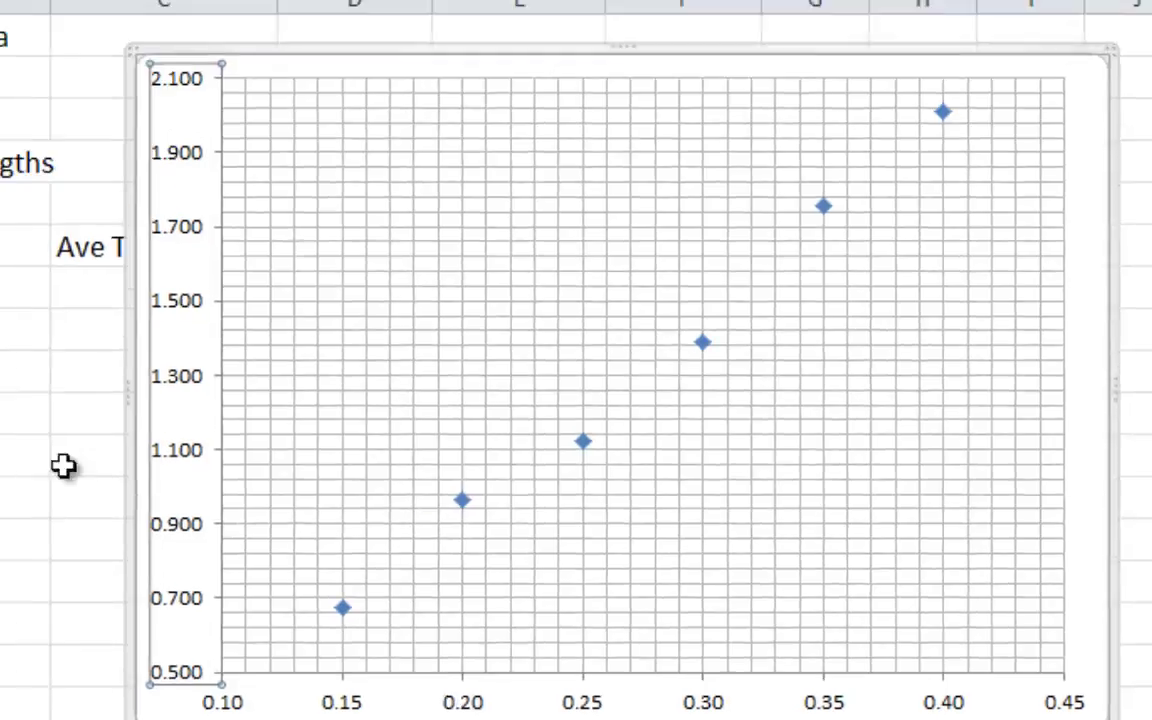
Step: Add a horizontal axis title below the axis reading "Length L (m)"
{"action": "left_click", "coordinate": [395, 190]}
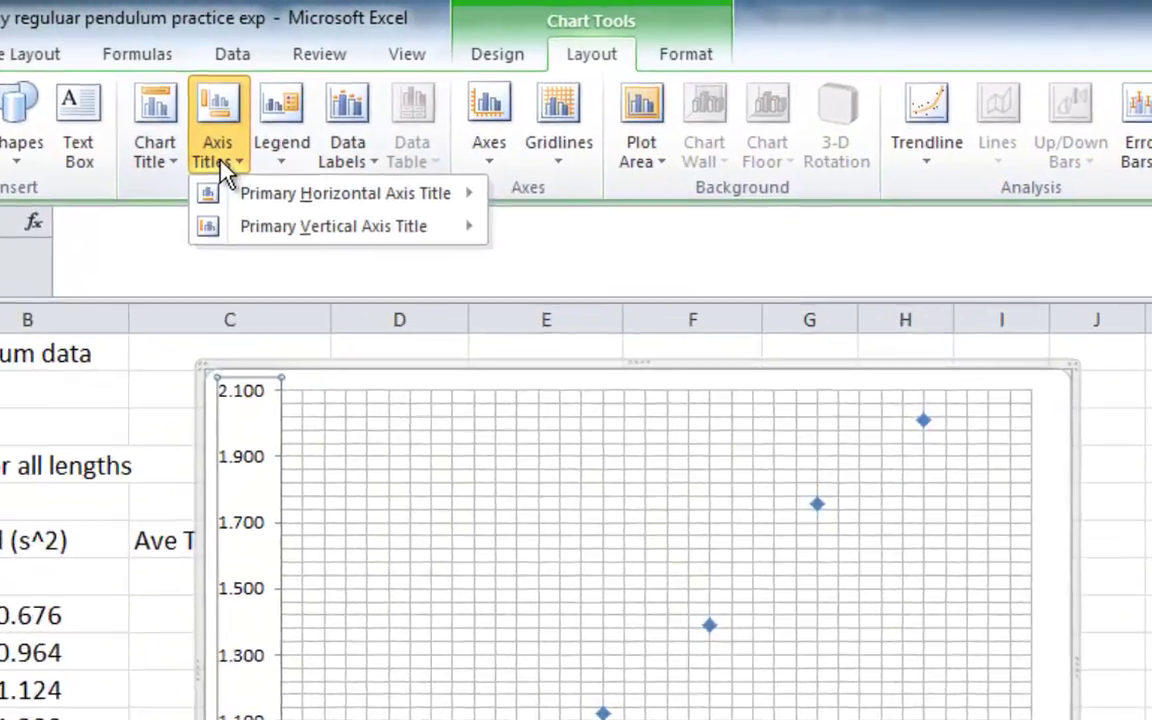
{"action": "mouse_move", "coordinate": [289, 205]}
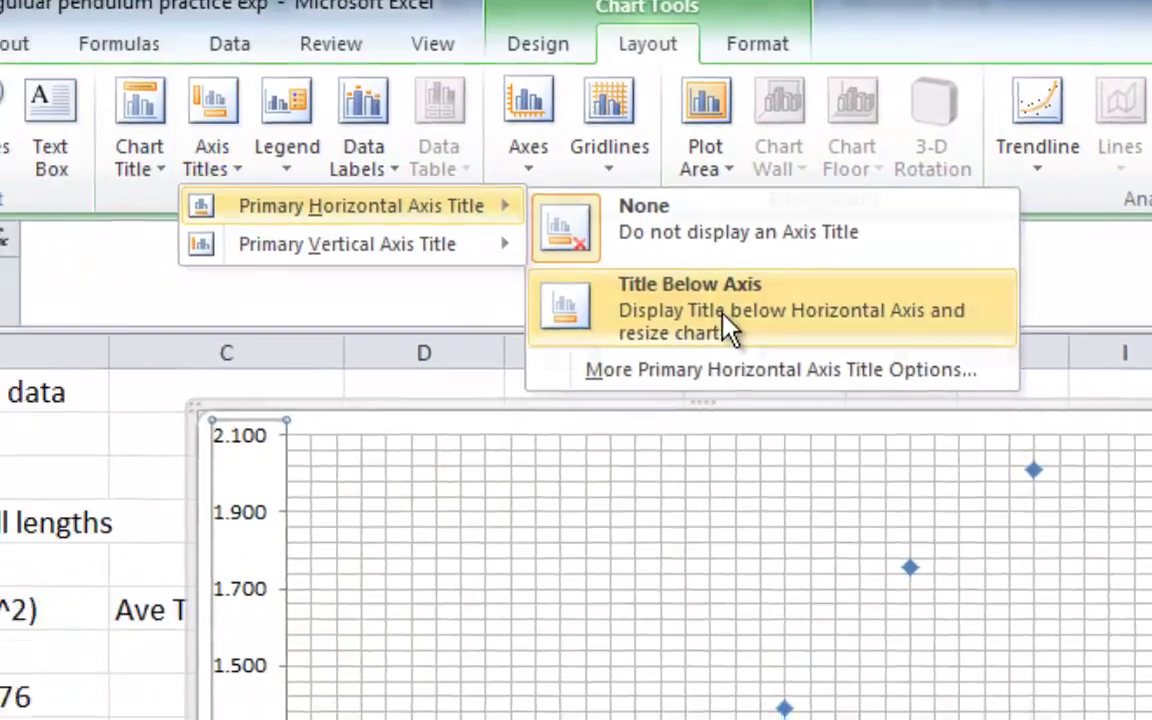
{"action": "left_click", "coordinate": [730, 330]}
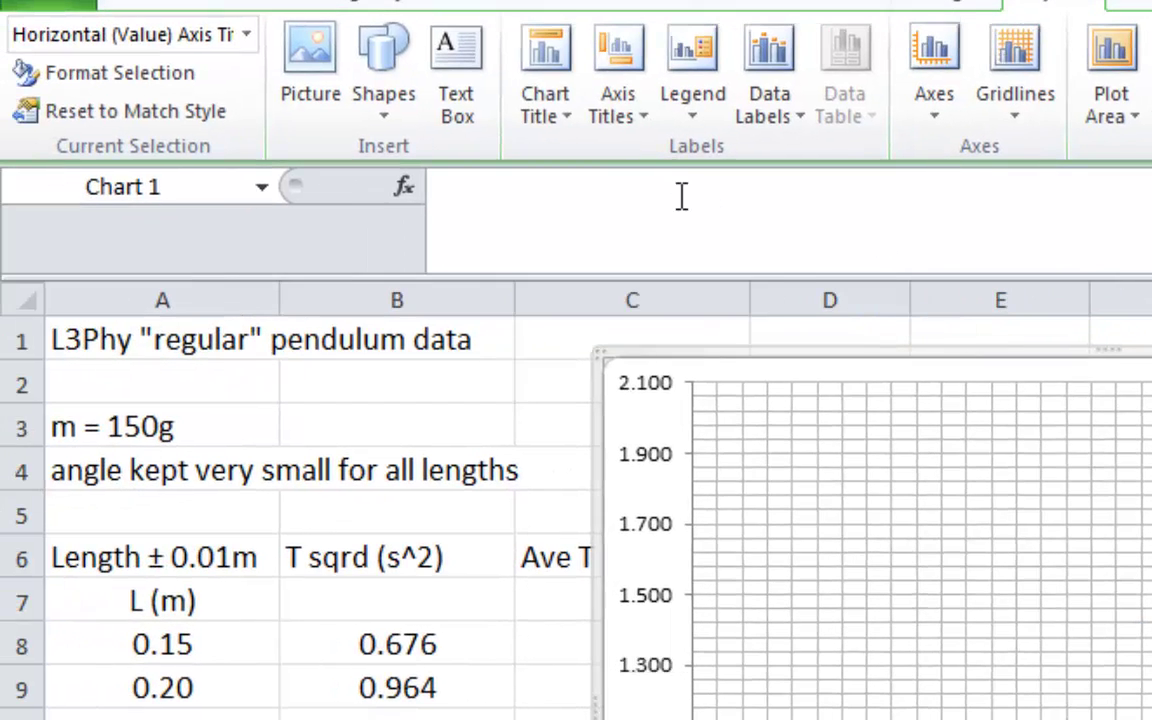
{"action": "left_click", "coordinate": [681, 196]}
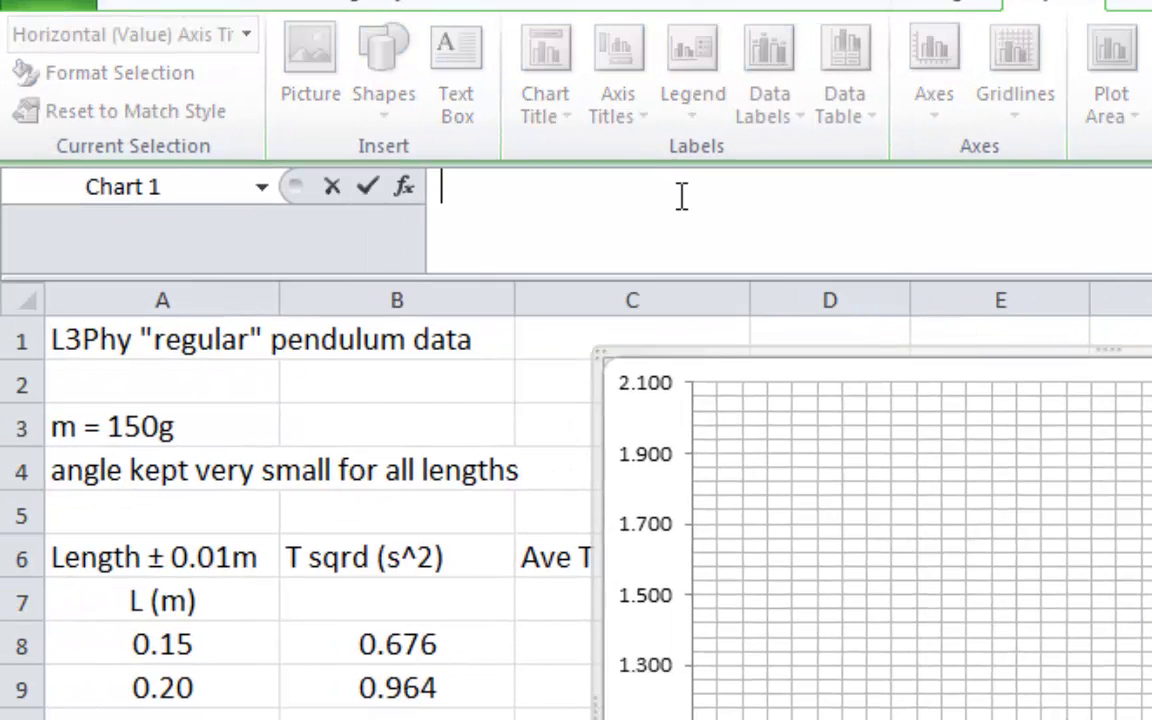
{"action": "type", "text": "Length "}
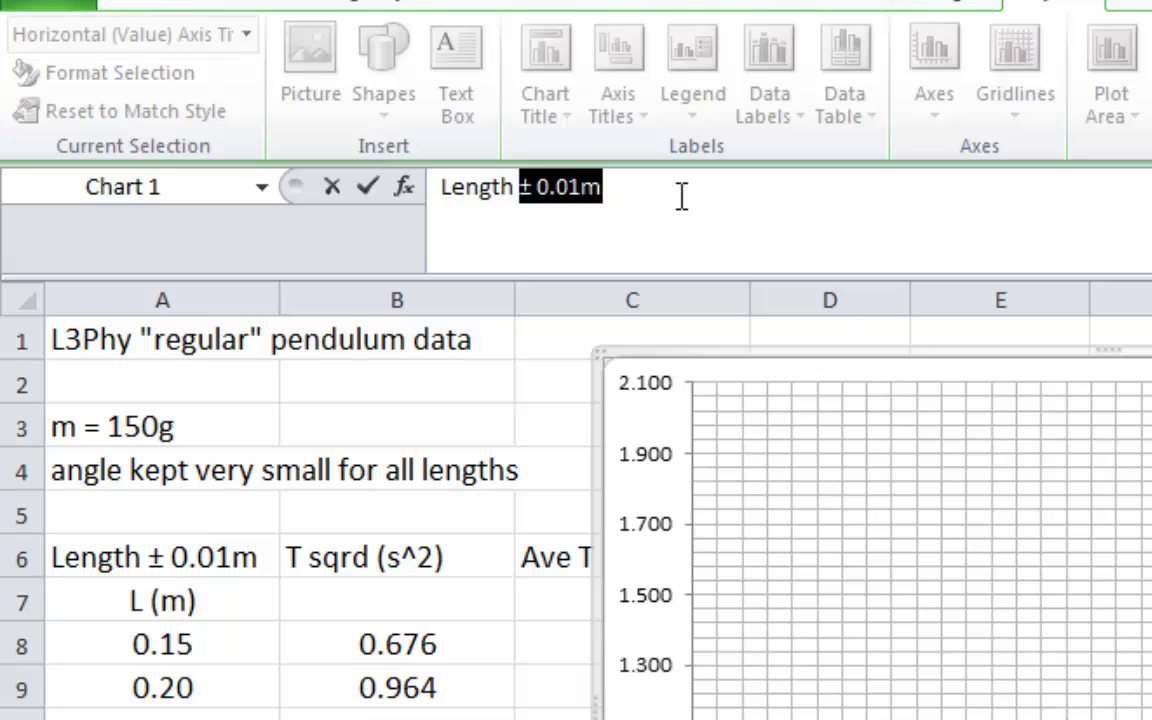
{"action": "type", "text": "L"}
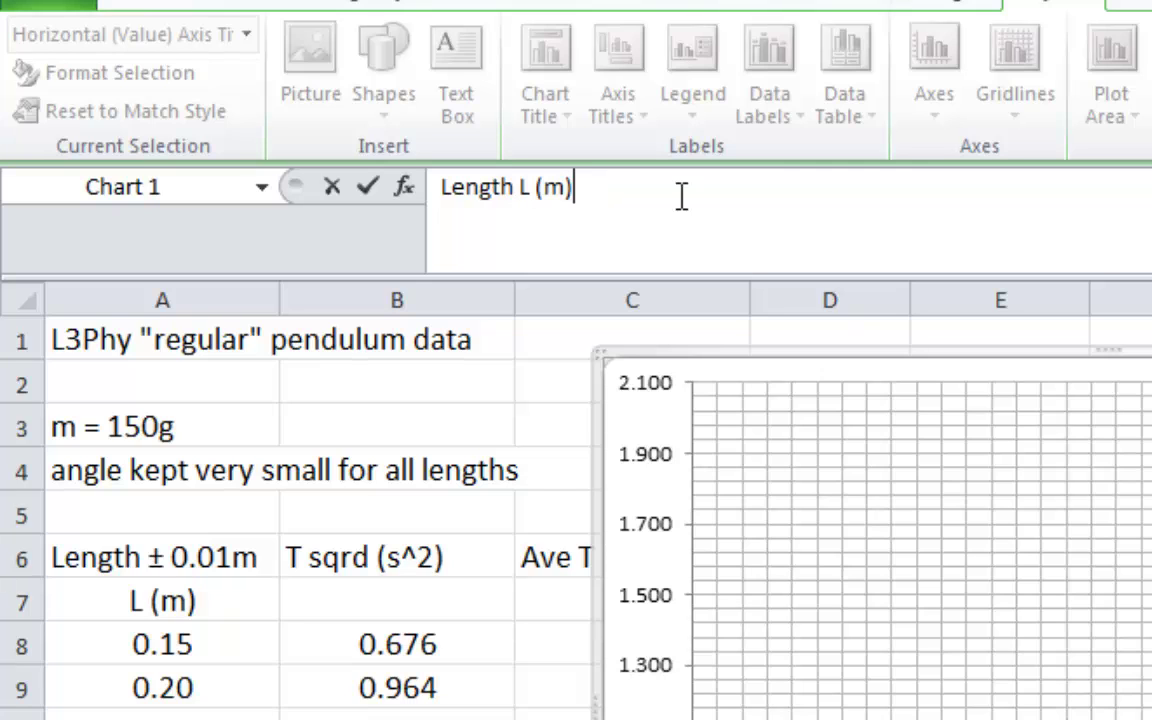
{"action": "type", "text": " (m)"}
{"action": "key", "text": "Return"}
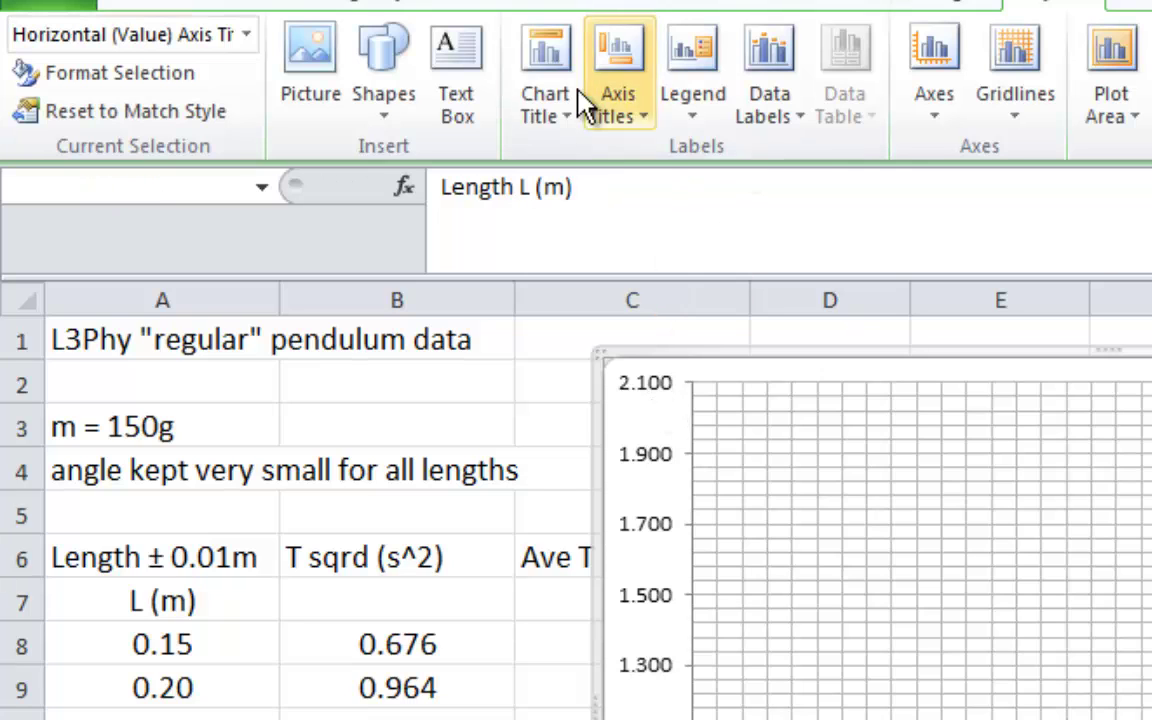
Step: Add a rotated vertical axis title reading "Period Squared (s^2)"
{"action": "left_click", "coordinate": [622, 105]}
{"action": "mouse_move", "coordinate": [673, 190]}
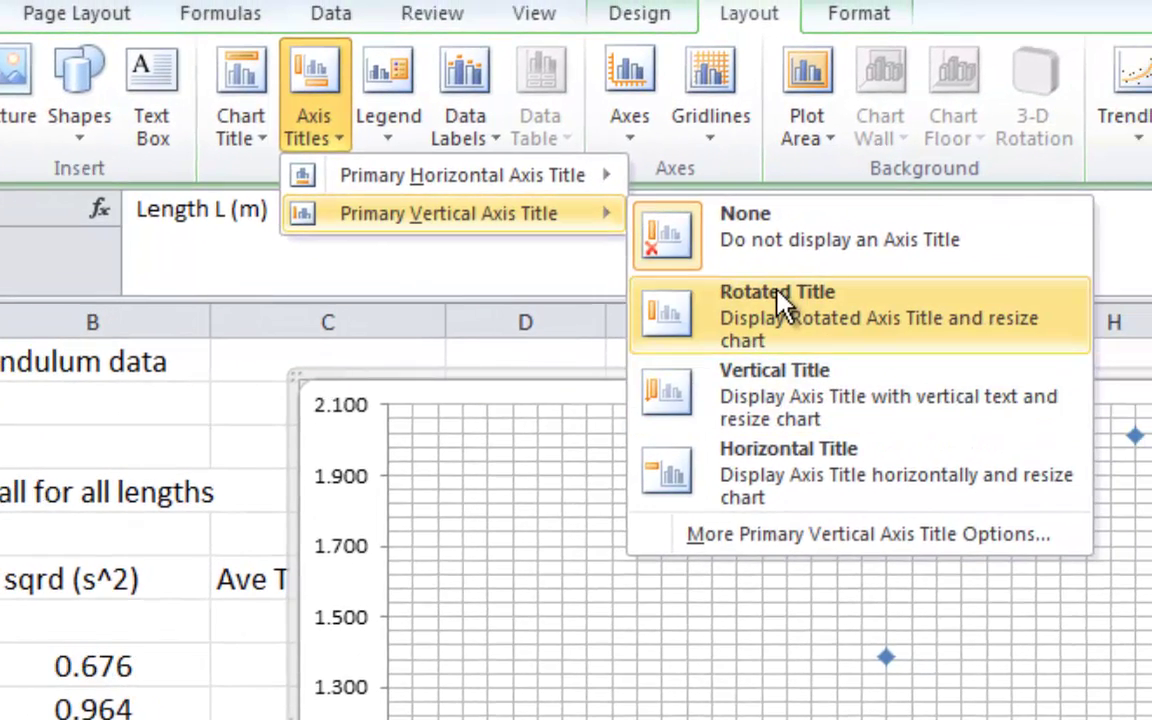
{"action": "left_click", "coordinate": [778, 292]}
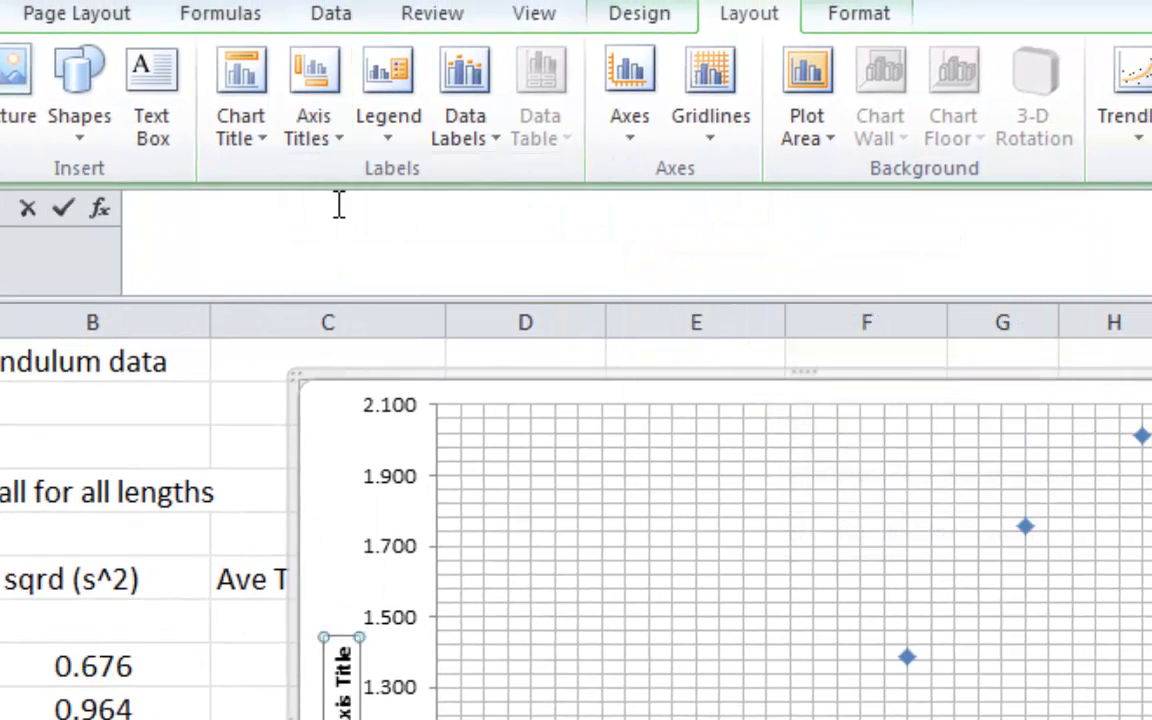
{"action": "left_click", "coordinate": [339, 204]}
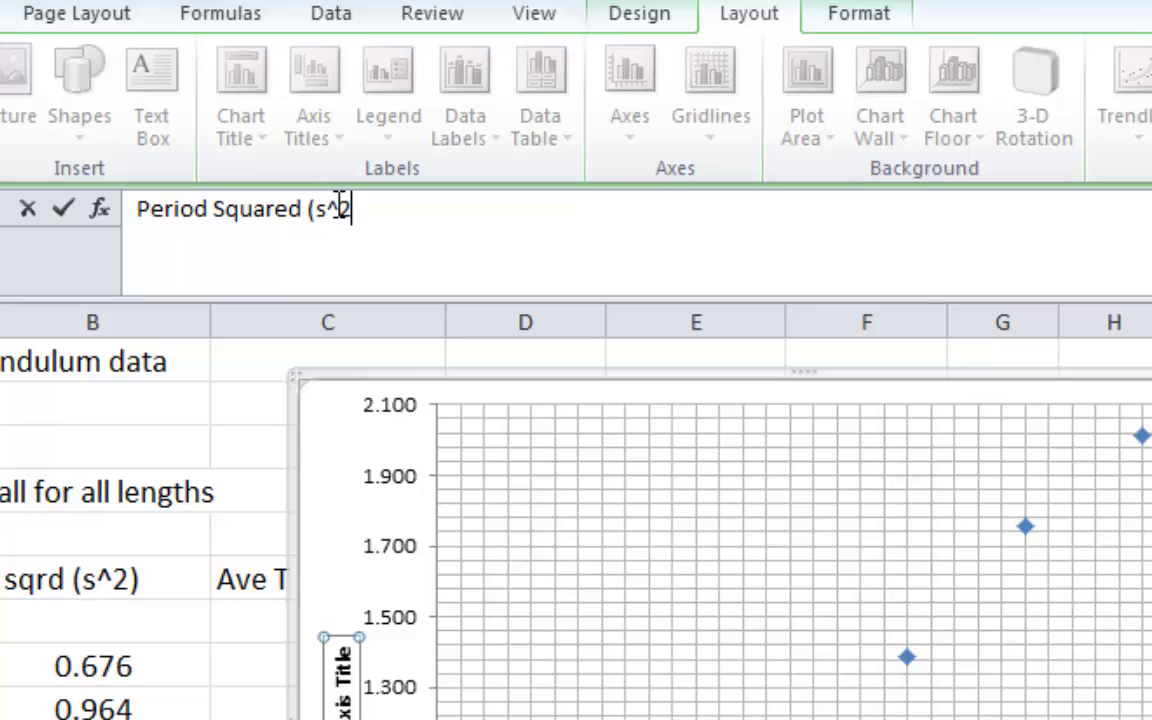
{"action": "key", "text": "Return"}
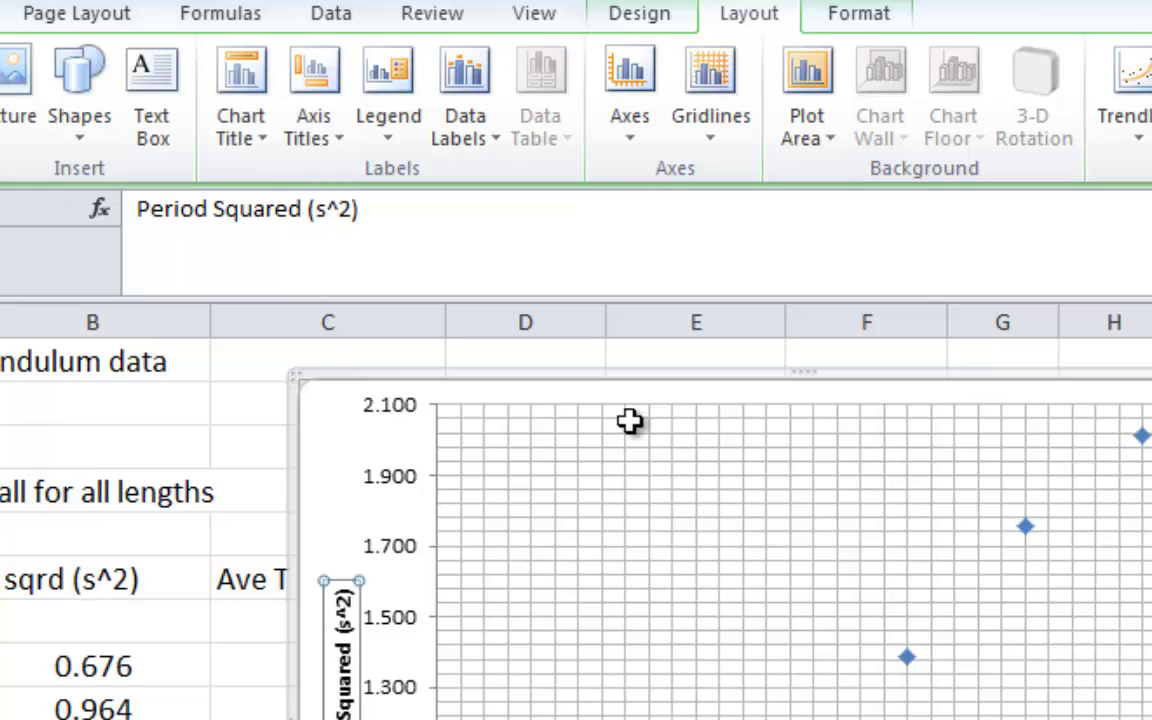
Step: Add a title above the chart reading "Period Squared vs Length of Pendulum"
{"action": "left_click", "coordinate": [241, 128]}
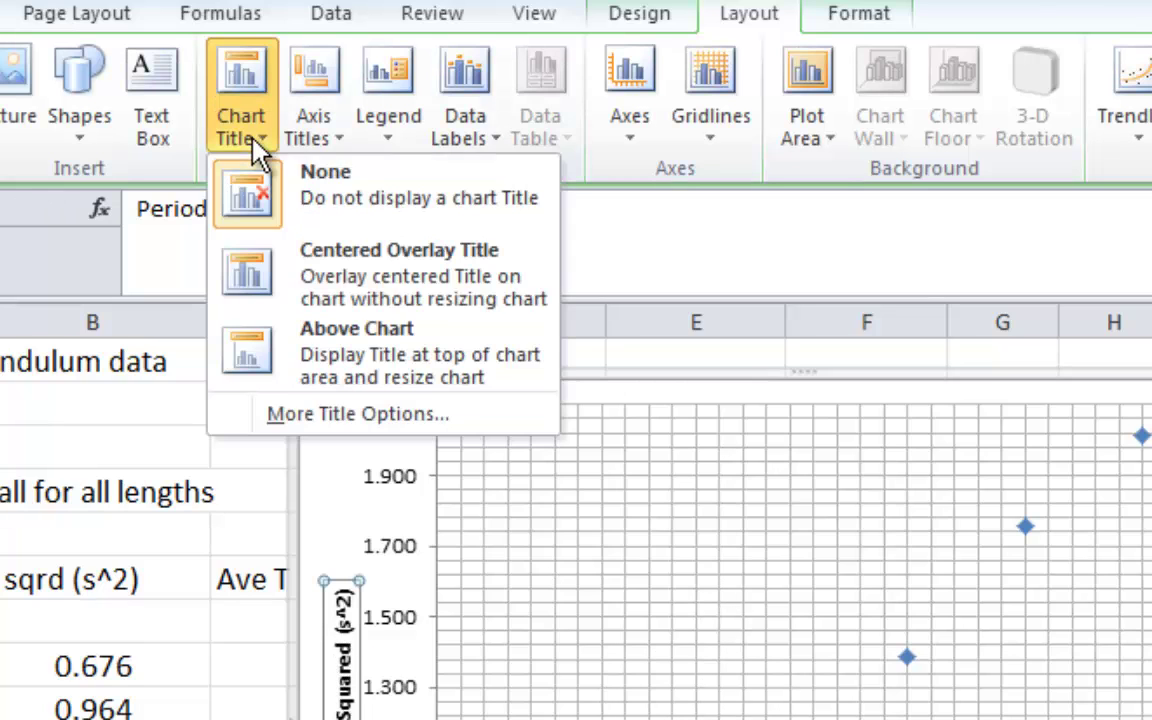
{"action": "left_click", "coordinate": [398, 368]}
{"action": "left_click", "coordinate": [250, 210]}
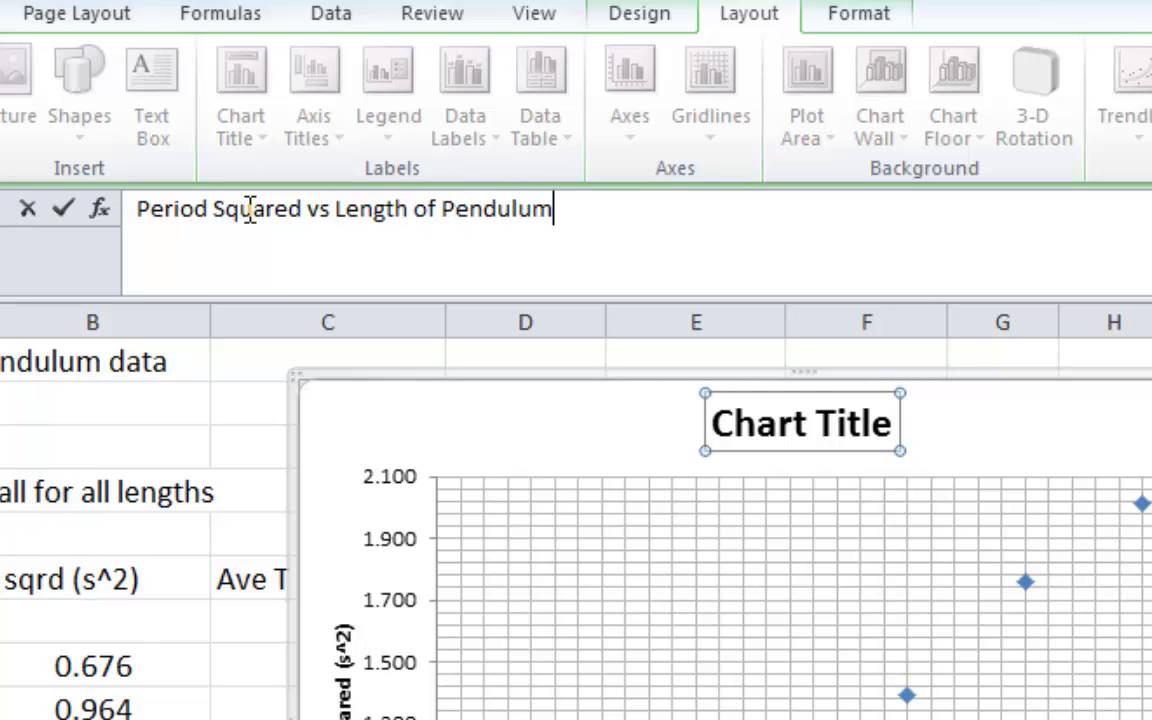
{"action": "key", "text": "Return"}
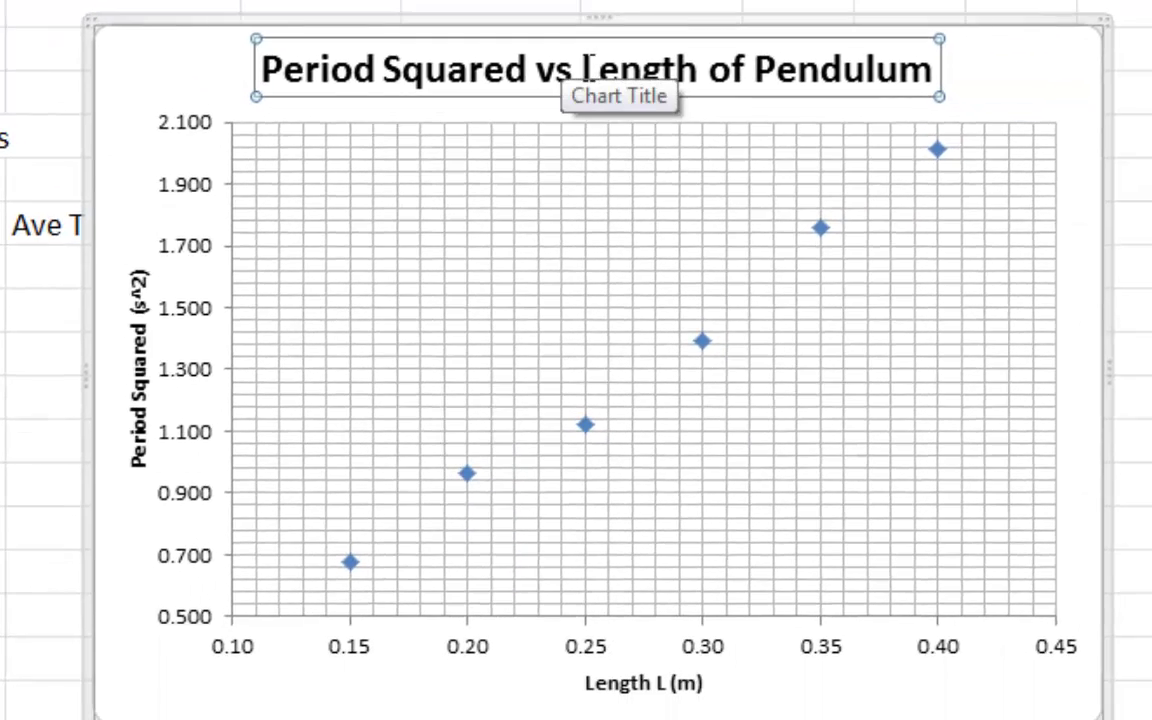
Step: Add a linear trendline to the data points with its equation displayed, and move the equation above the plot area's upper right corner
{"action": "left_click", "coordinate": [586, 426]}
{"action": "right_click", "coordinate": [588, 426]}
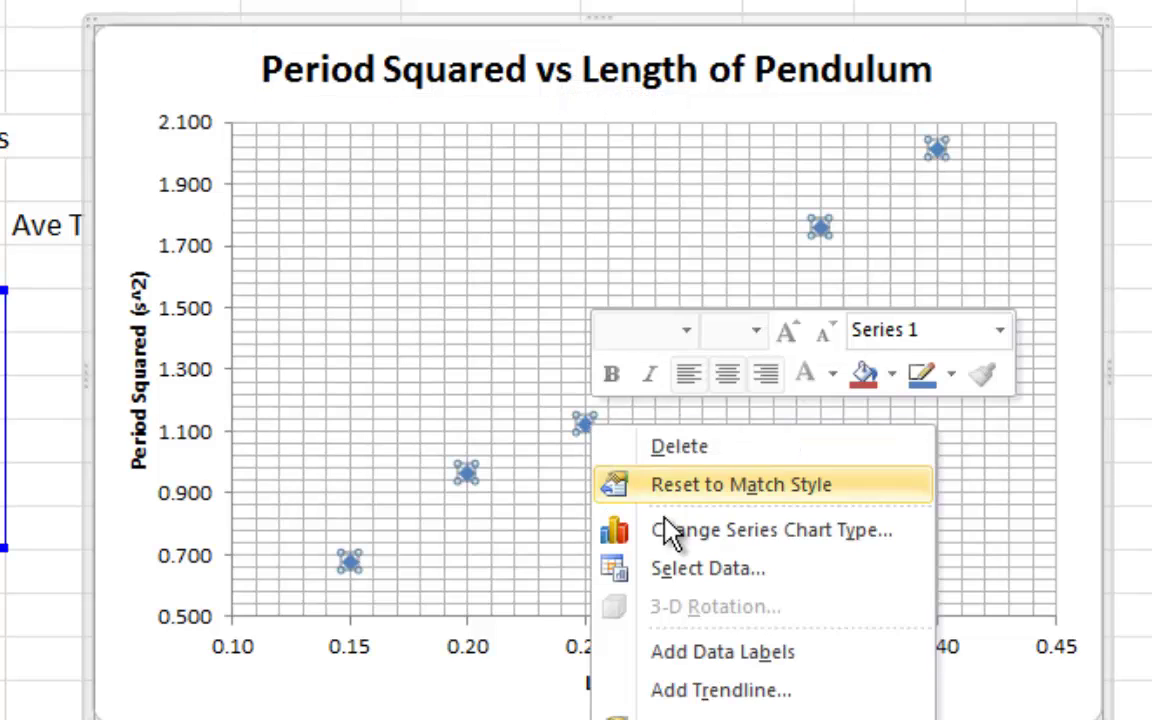
{"action": "left_click", "coordinate": [712, 690]}
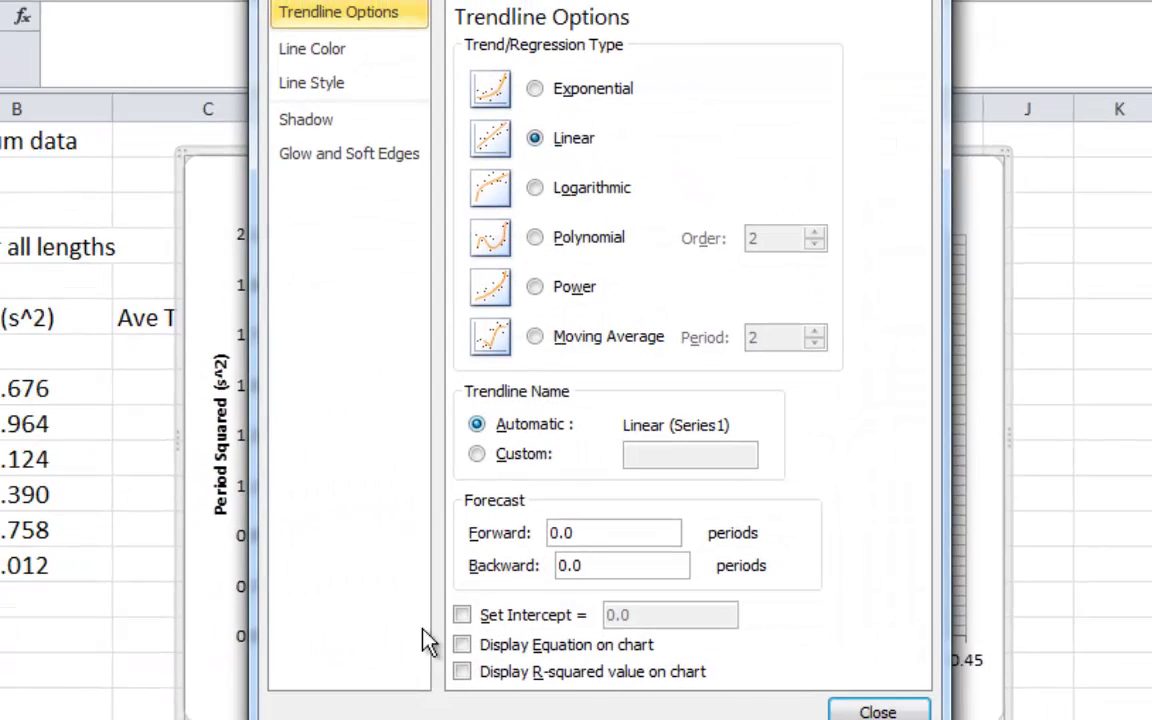
{"action": "left_click", "coordinate": [877, 712]}
{"action": "left_click", "coordinate": [755, 249]}
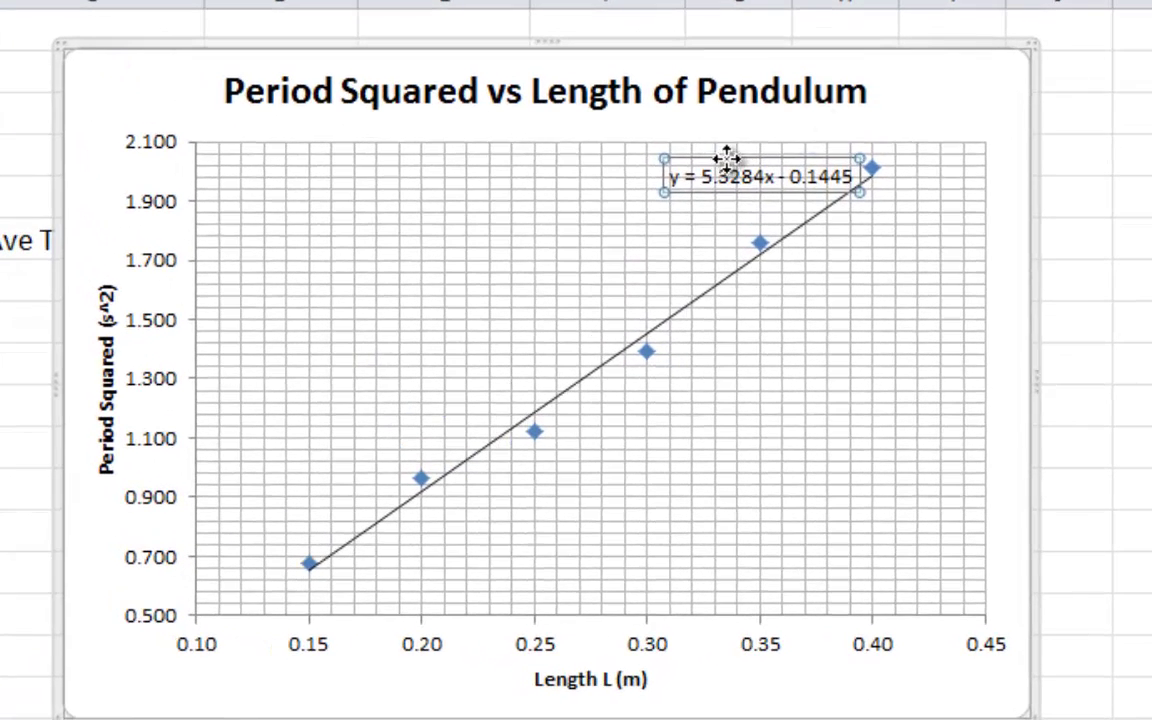
{"action": "left_click_drag", "start_coordinate": [731, 197], "coordinate": [845, 140]}
Step: Break the chart title into two lines after "vs" and move it toward the chart's upper left corner
{"action": "left_click", "coordinate": [541, 139]}
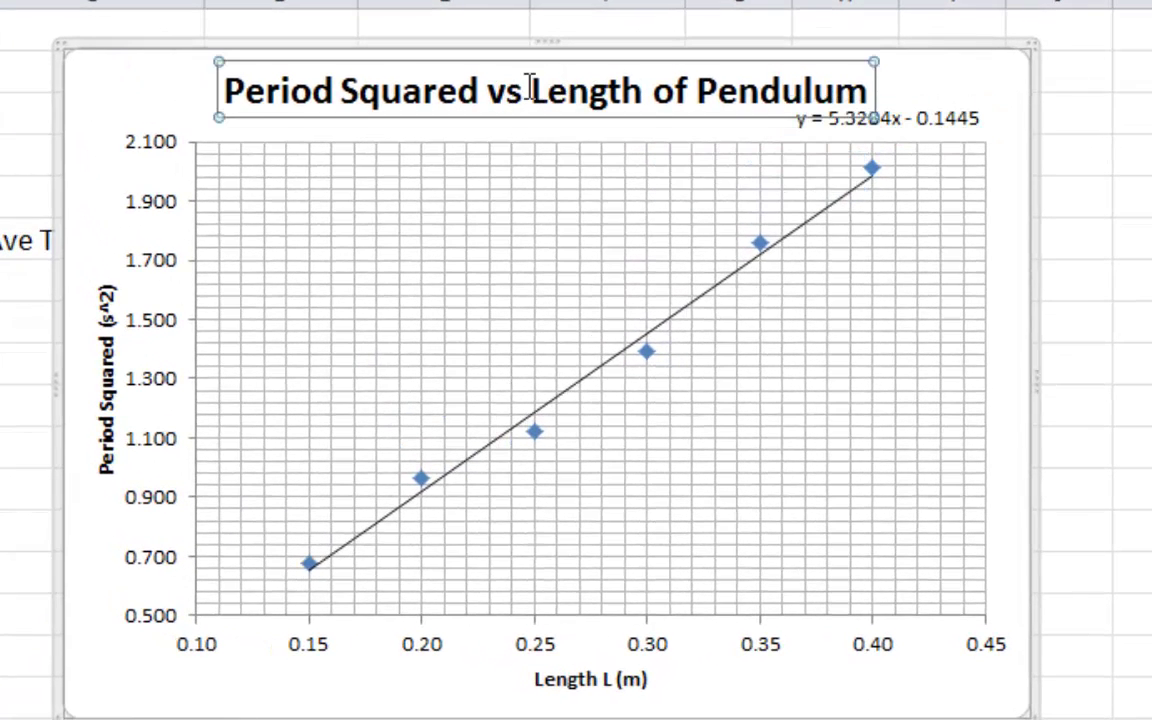
{"action": "key", "text": "Return"}
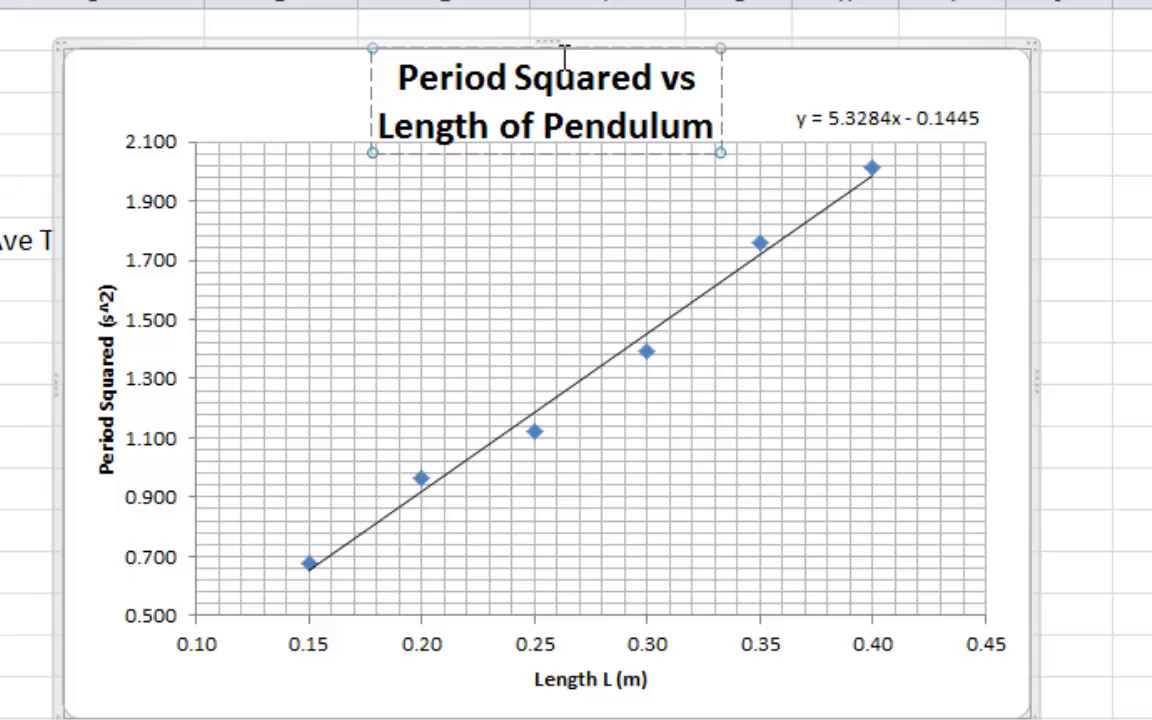
{"action": "left_click_drag", "start_coordinate": [375, 77], "coordinate": [165, 90]}
Step: Enlarge the trendline equation's font and reposition the equation to the right, clear of the chart title
{"action": "left_click", "coordinate": [812, 162]}
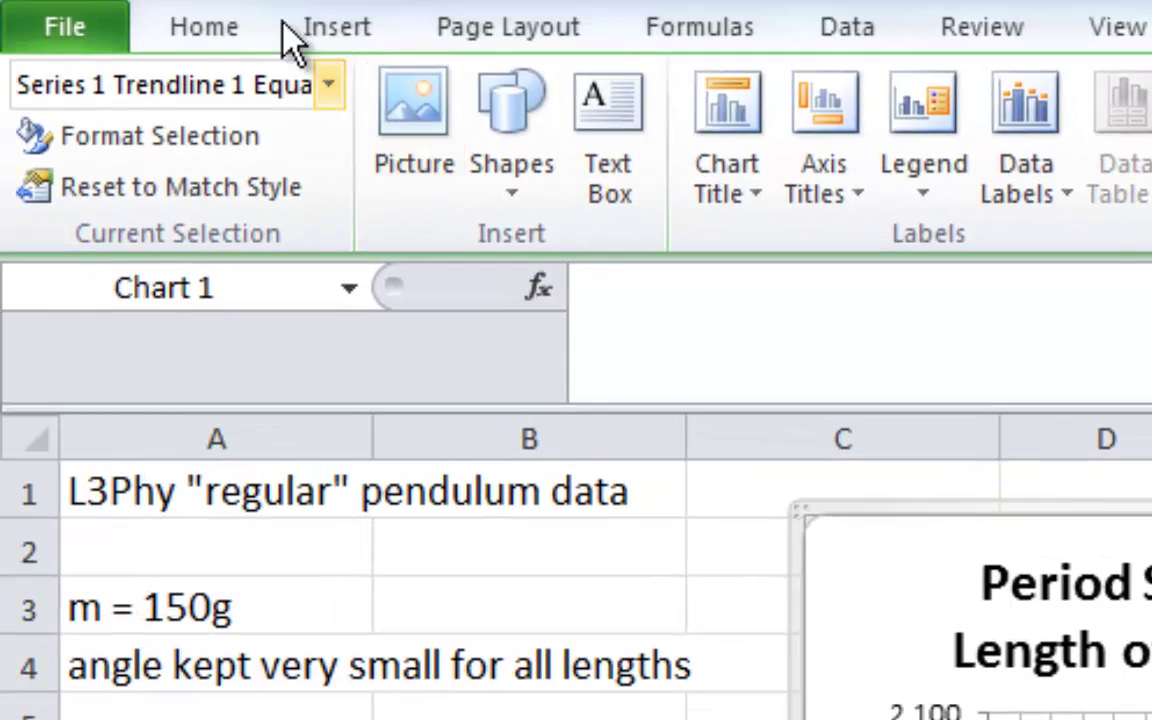
{"action": "left_click", "coordinate": [211, 22]}
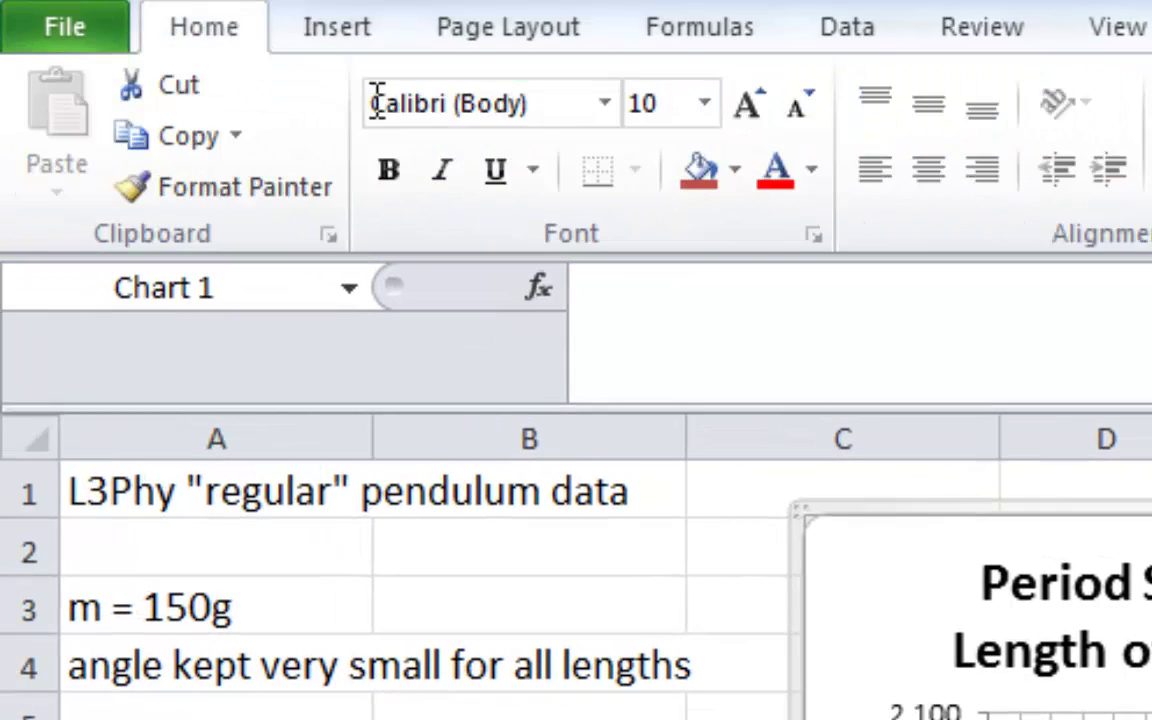
{"action": "left_click", "coordinate": [746, 106]}
{"action": "left_click", "coordinate": [746, 106]}
{"action": "left_click", "coordinate": [746, 106]}
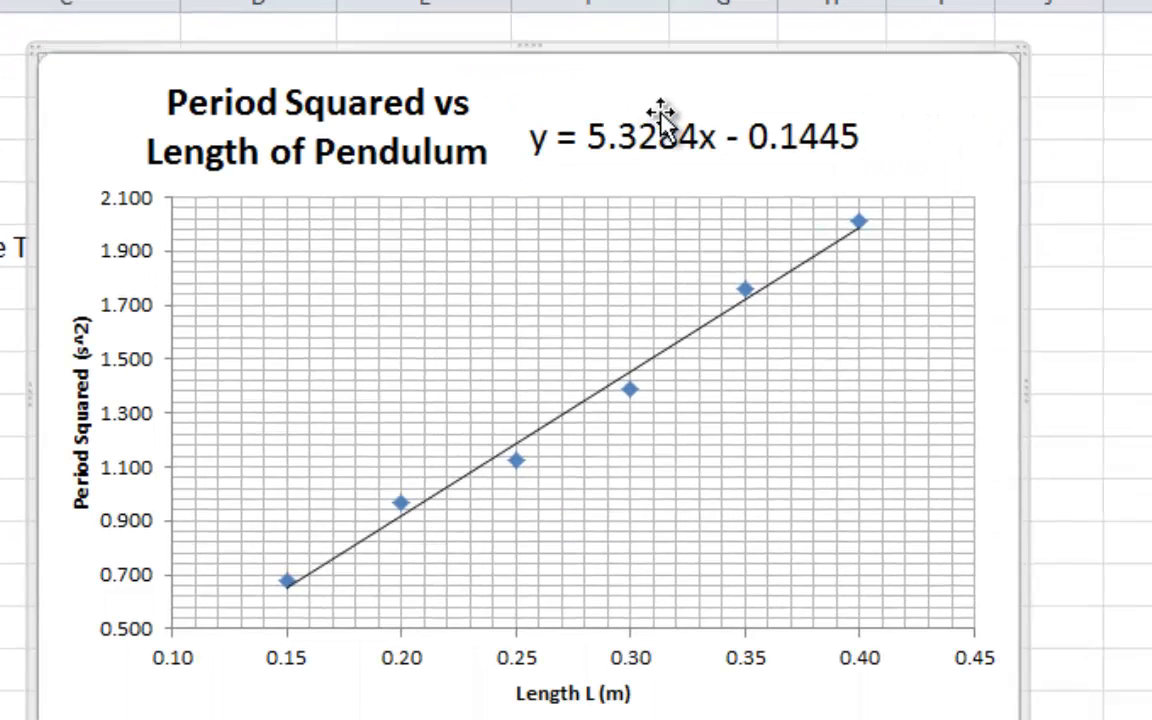
{"action": "left_click", "coordinate": [636, 122]}
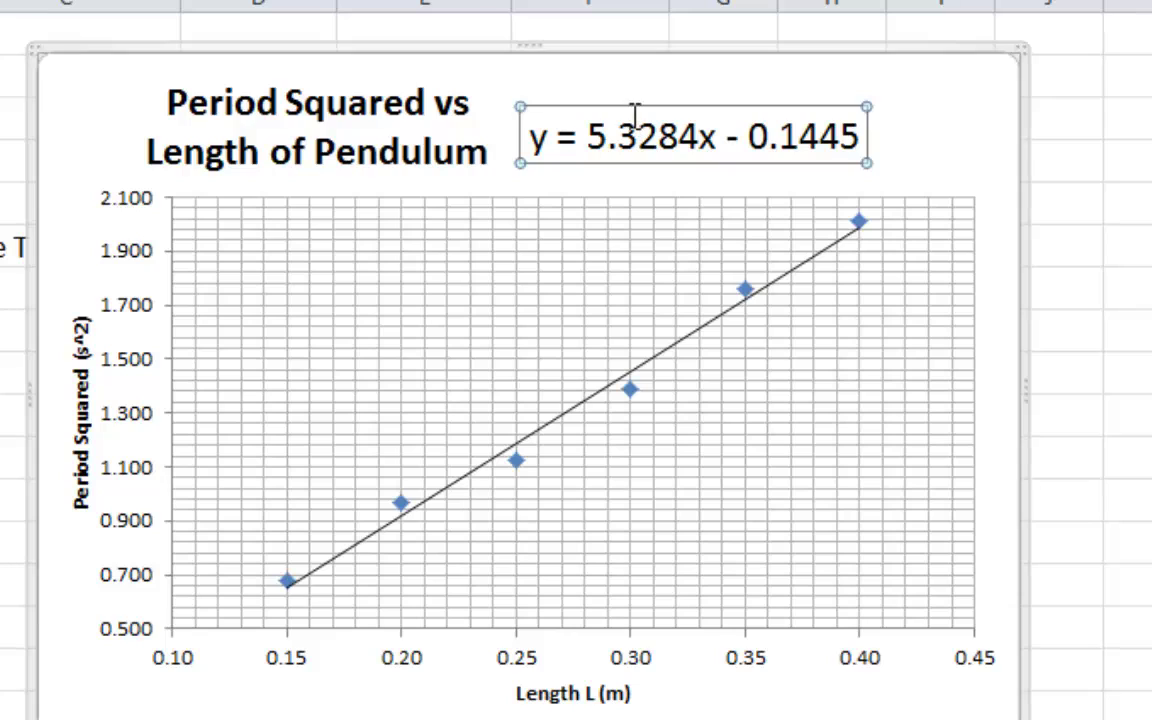
{"action": "left_click_drag", "start_coordinate": [702, 110], "coordinate": [778, 112]}
Step: Replace y with T^2 and x with L in the trendline equation so it reads "T^2 = 5.3284 L - 0.1445"
{"action": "left_click", "coordinate": [623, 137]}
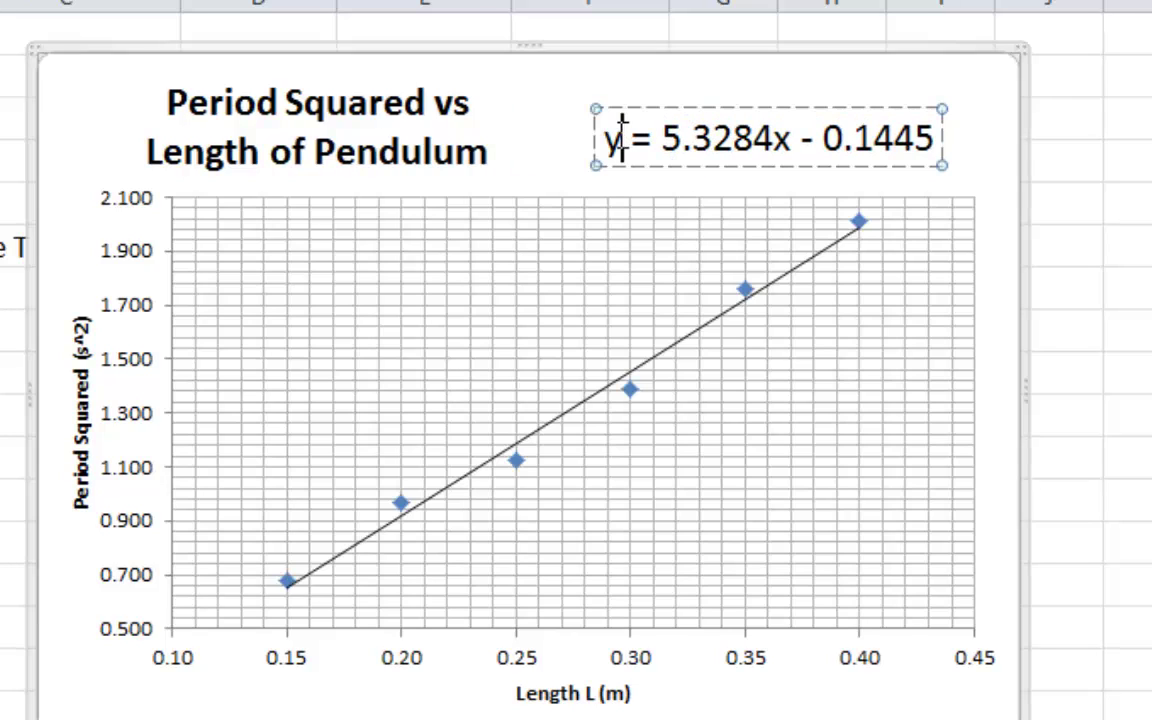
{"action": "key", "text": "BackSpace"}
{"action": "type", "text": "T^2"}
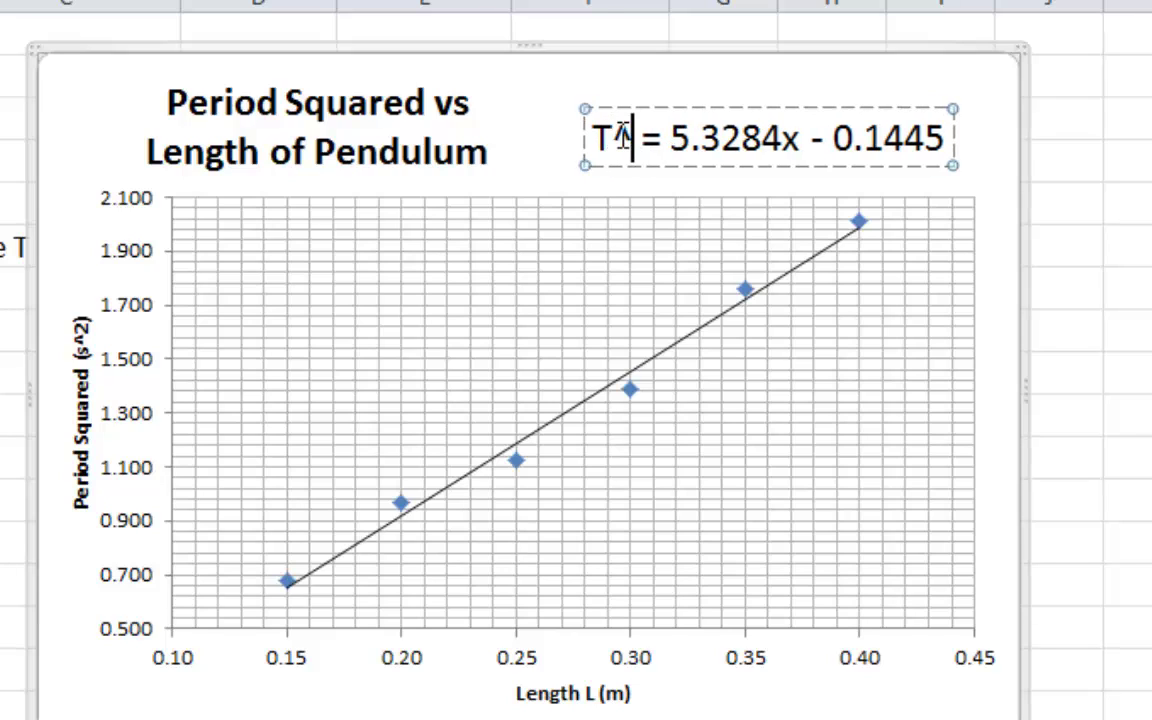
{"action": "left_click", "coordinate": [810, 137]}
{"action": "key", "text": "BackSpace"}
{"action": "type", "text": "L"}
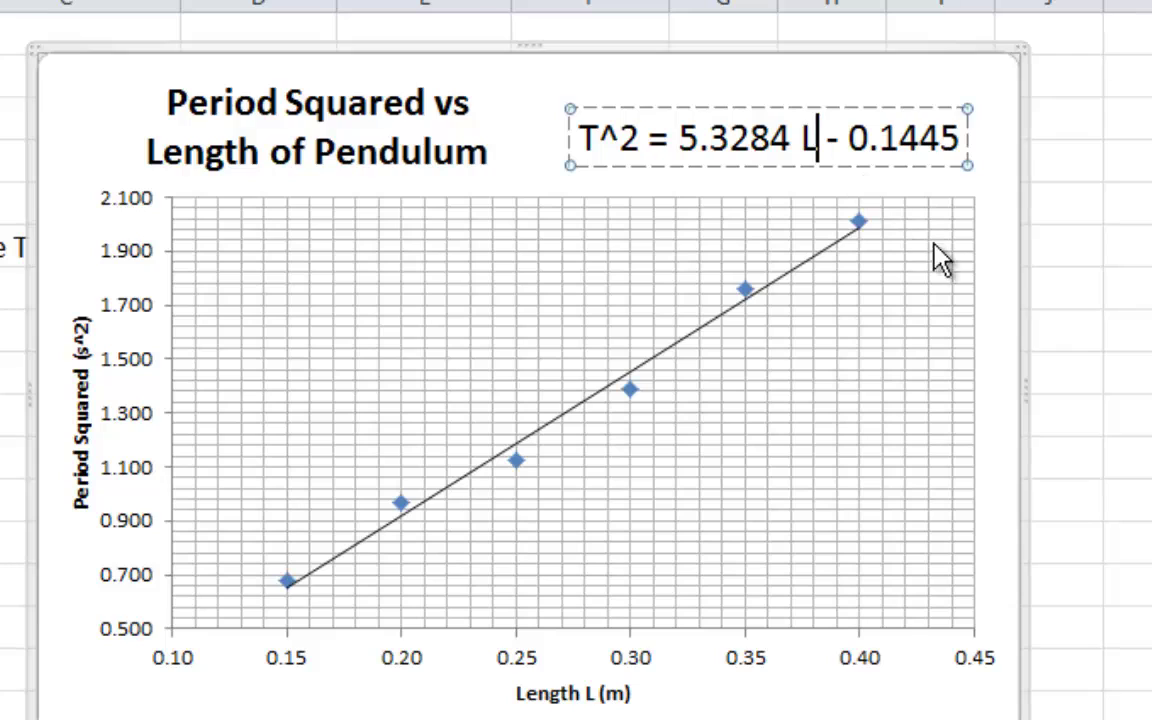
{"action": "left_click", "coordinate": [1021, 327]}
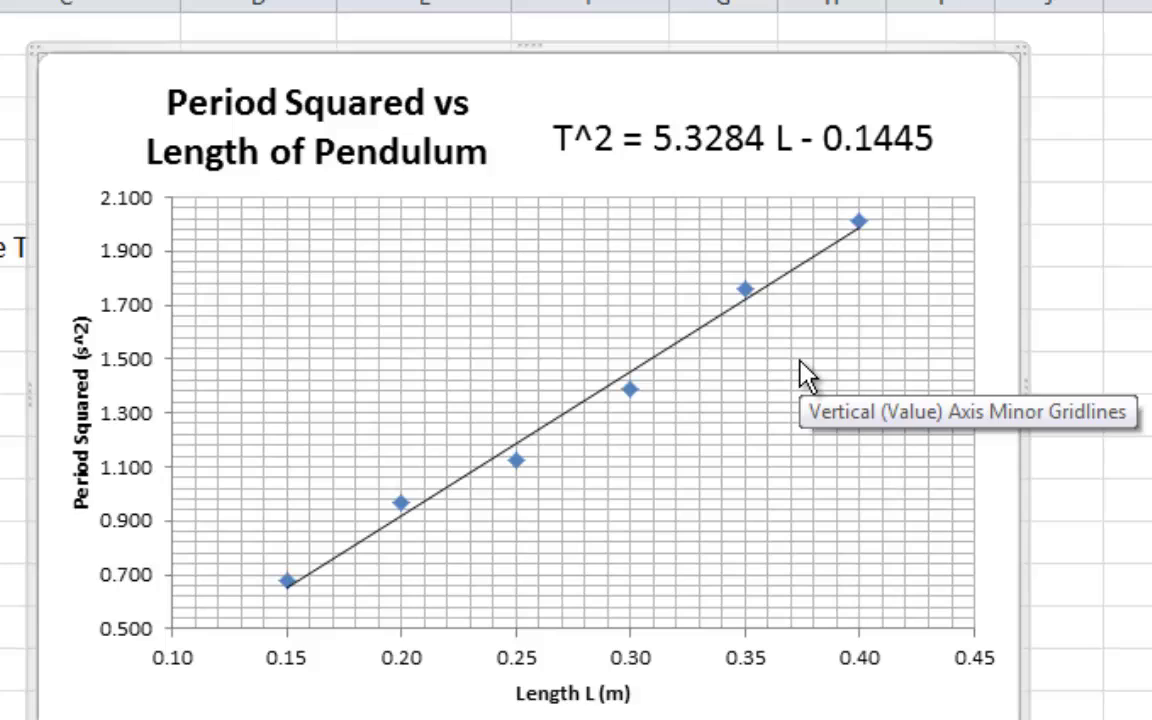
Step: Move the chart right to begin in column D, clear of the Ave T data, and select cell A6
{"action": "left_click_drag", "start_coordinate": [77, 51], "coordinate": [305, 66]}
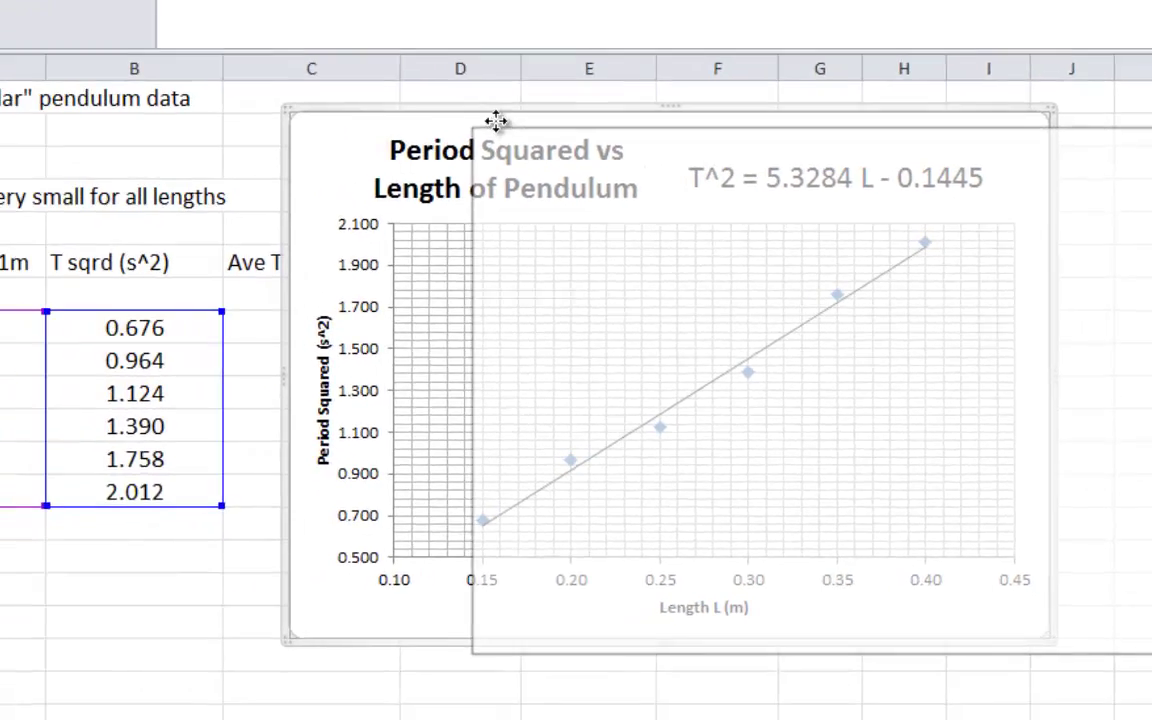
{"action": "left_click_drag", "start_coordinate": [496, 120], "coordinate": [481, 99]}
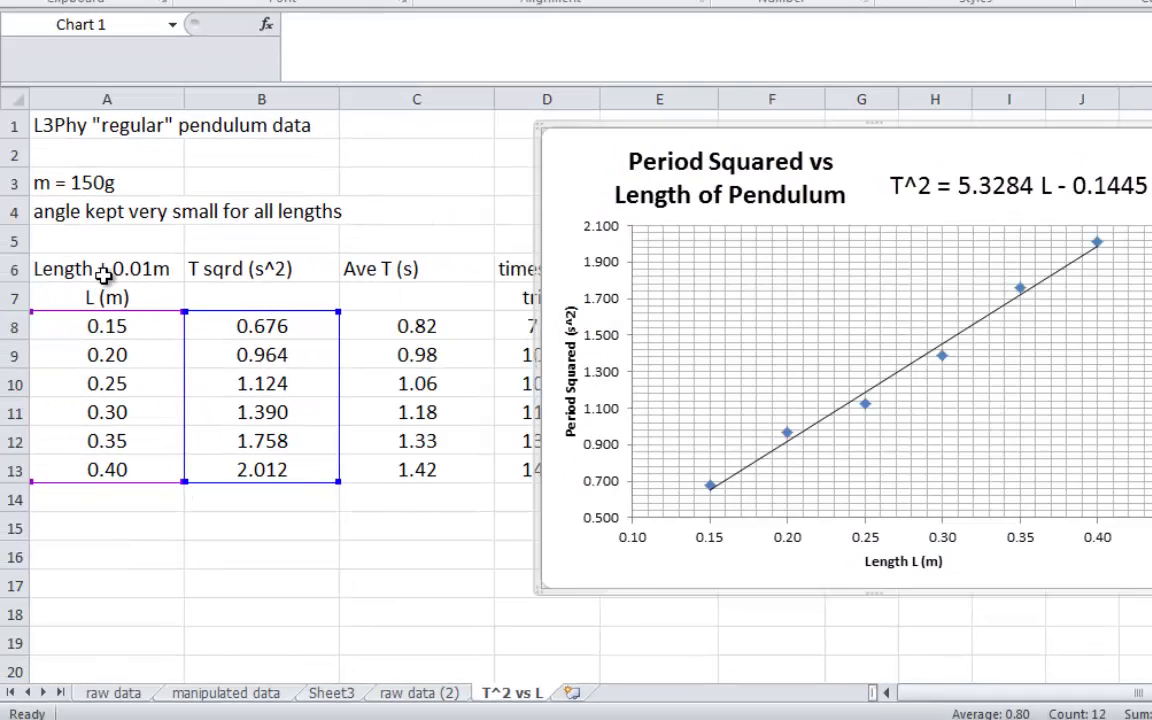
{"action": "left_click", "coordinate": [104, 277]}
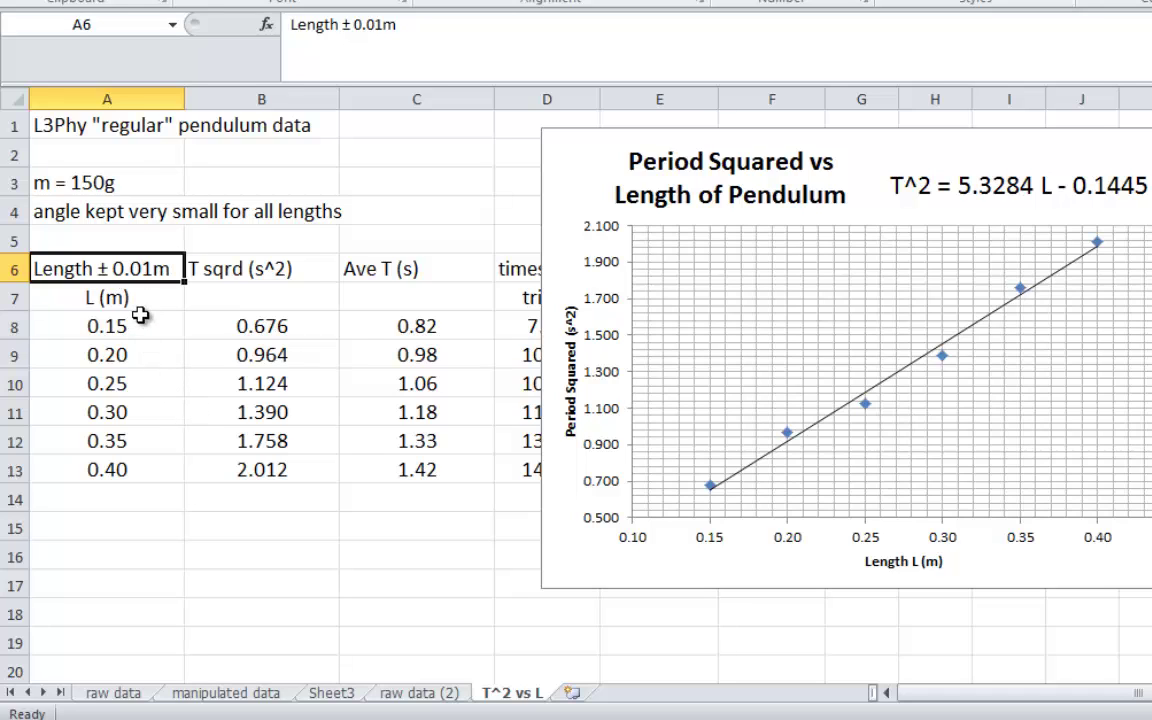
Step: Enter the heading "horizotal e-bars" in cell A15 and the value 0.01 in A16 beneath it
{"action": "left_click", "coordinate": [128, 537]}
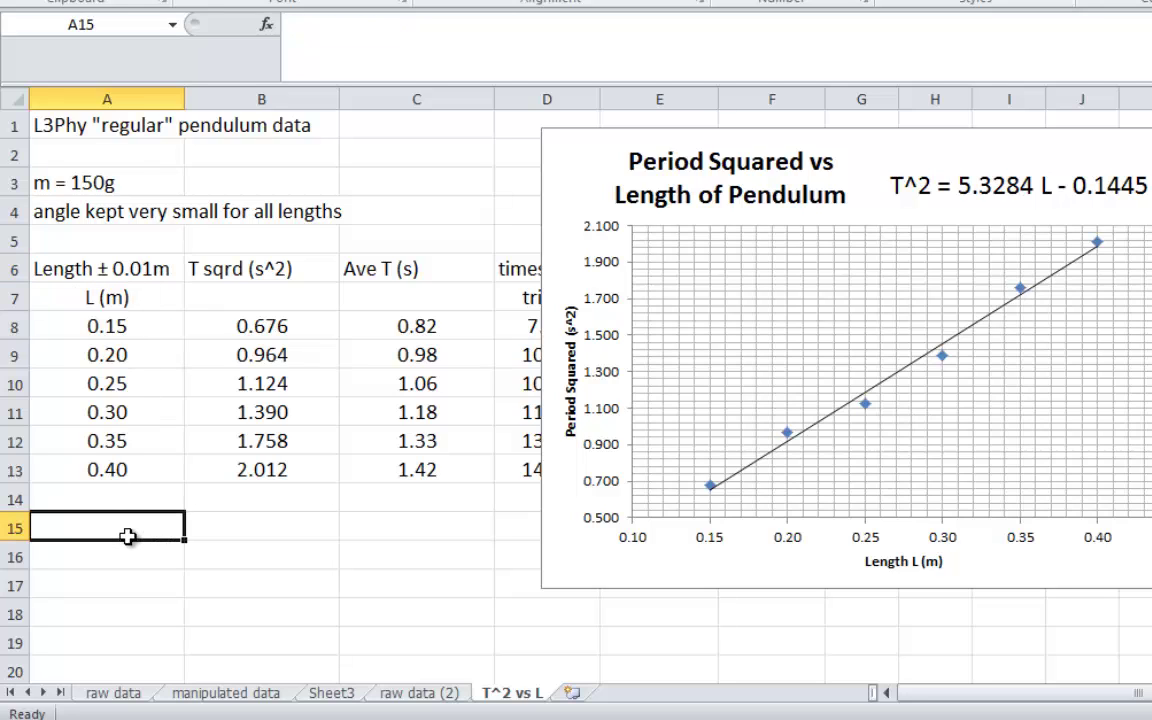
{"action": "type", "text": "horizotal"}
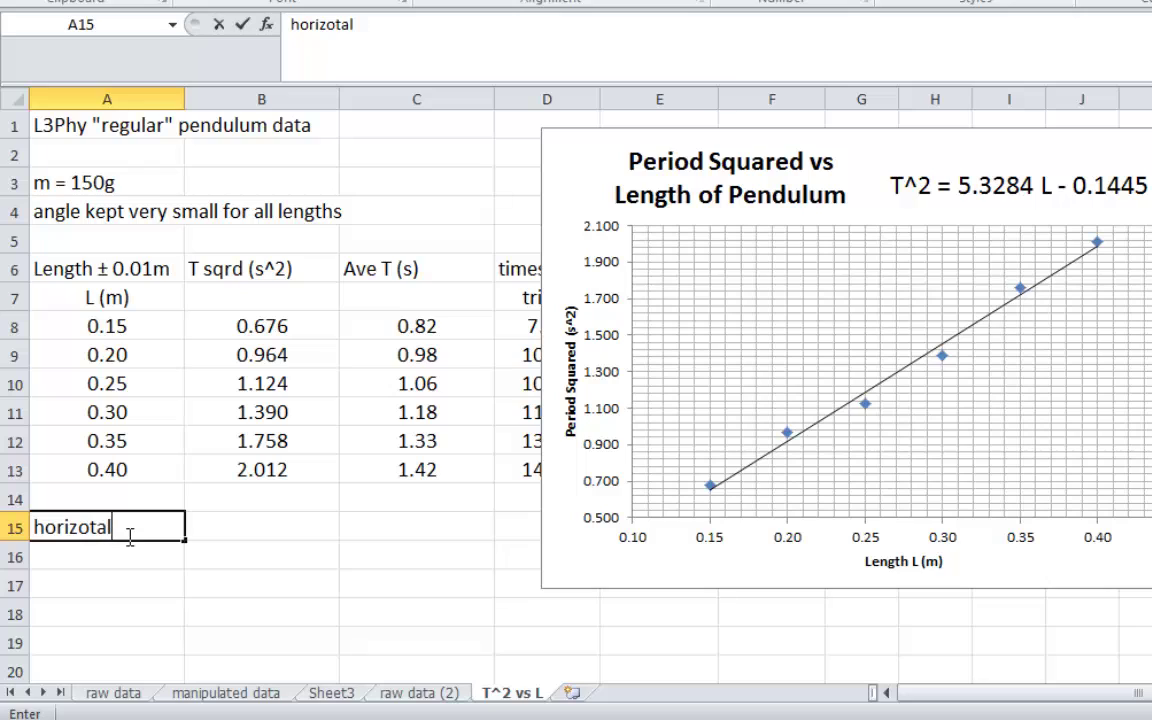
{"action": "type", "text": " e-bars"}
{"action": "key", "text": "Return"}
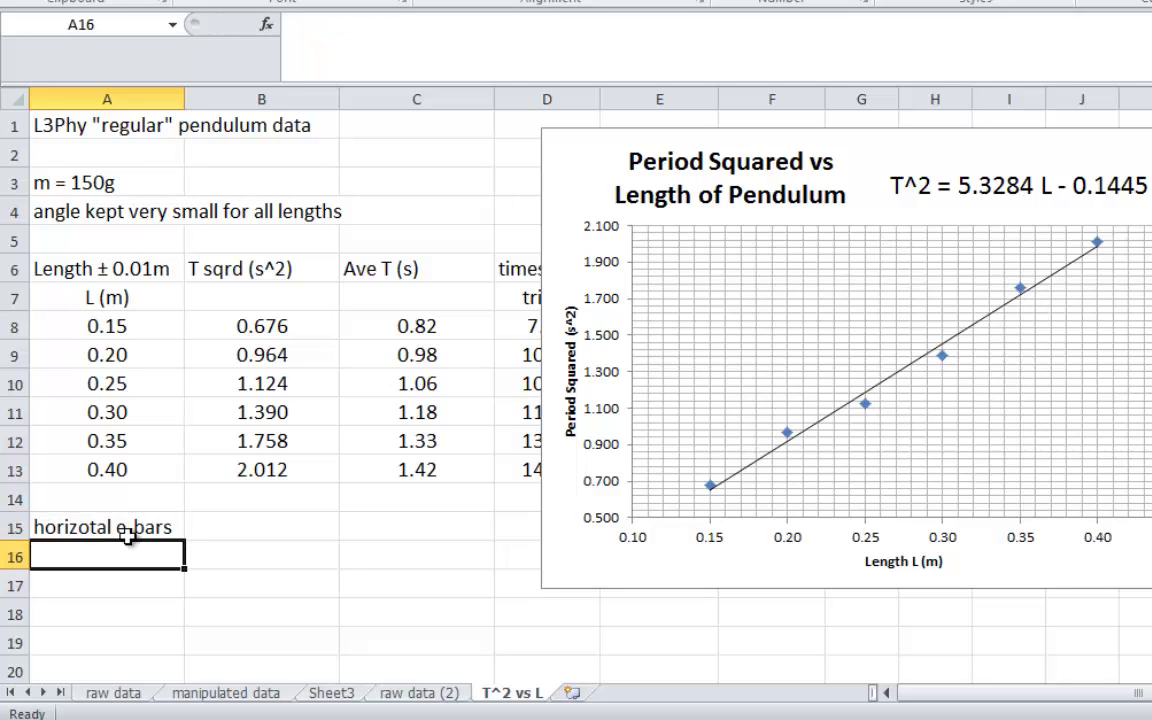
{"action": "type", "text": "0.01"}
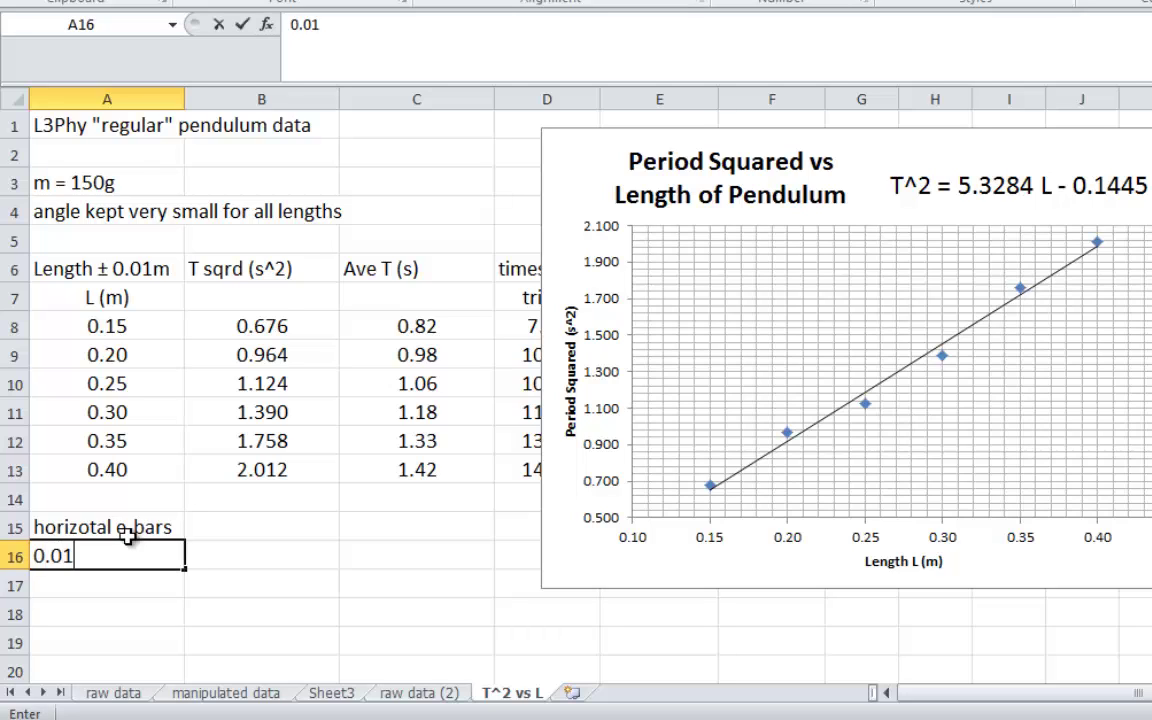
{"action": "key", "text": "Return"}
Step: Fill the 0.01 error value from A16 down through A21, one for each of the six lengths
{"action": "left_click", "coordinate": [146, 550]}
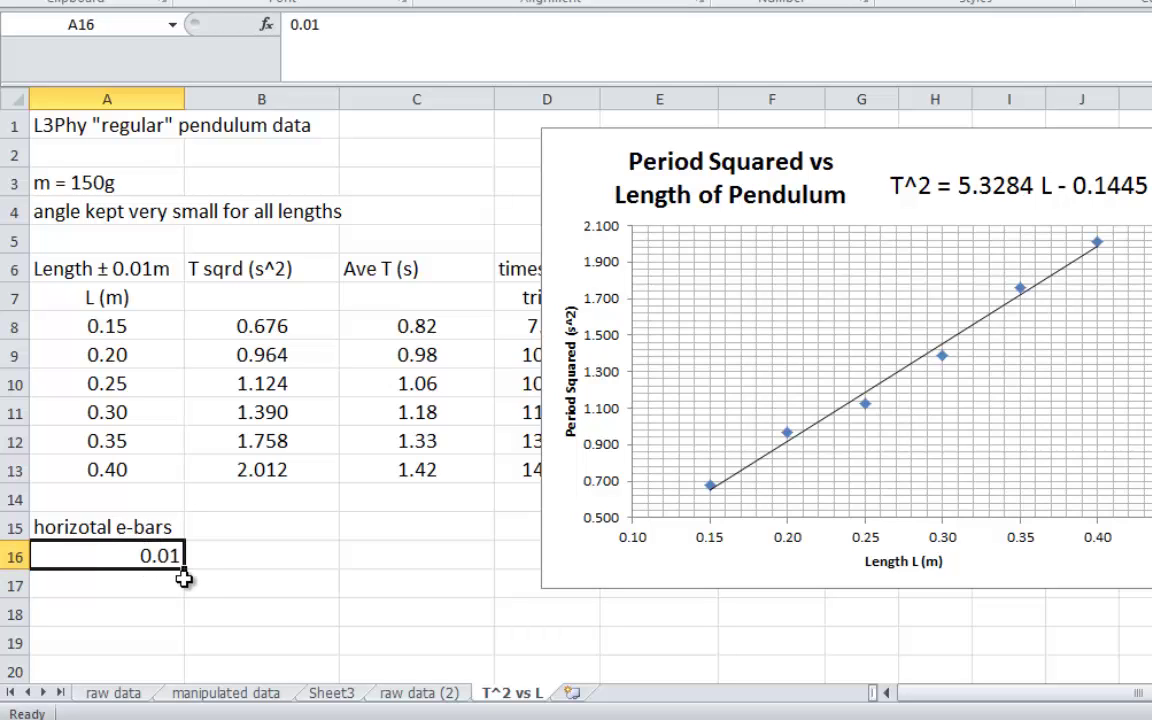
{"action": "left_click_drag", "start_coordinate": [157, 325], "coordinate": [160, 468]}
{"action": "left_click", "coordinate": [229, 547]}
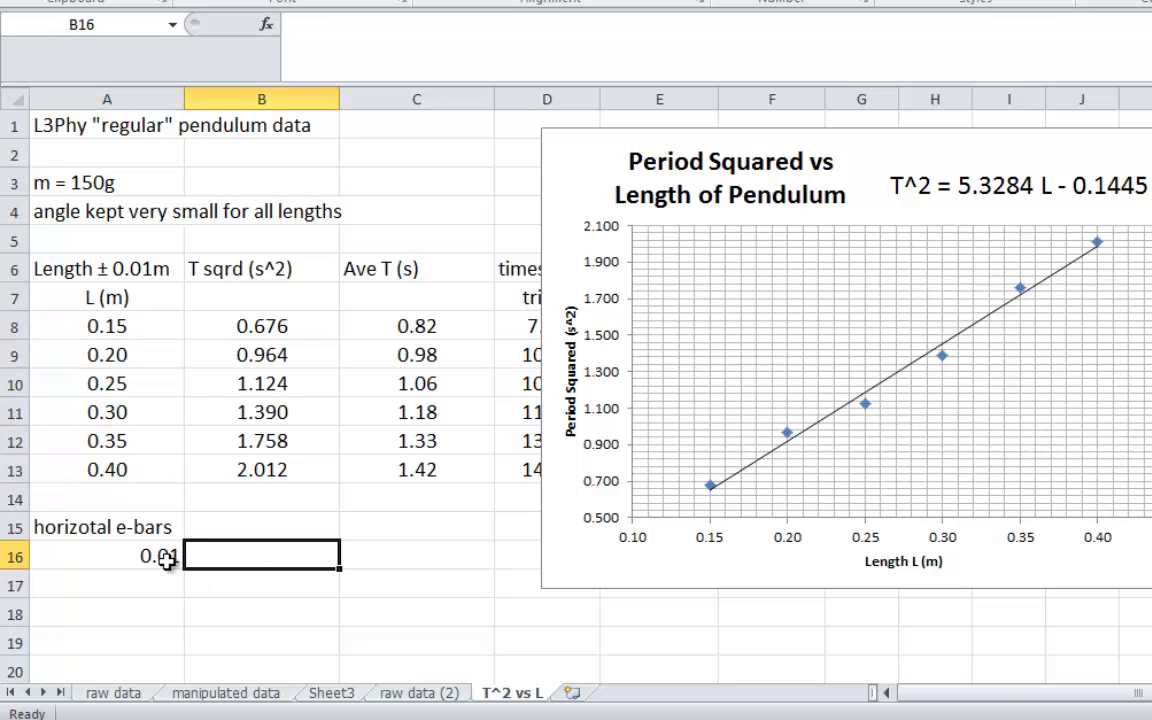
{"action": "left_click", "coordinate": [162, 553]}
{"action": "left_click_drag", "start_coordinate": [188, 572], "coordinate": [176, 627]}
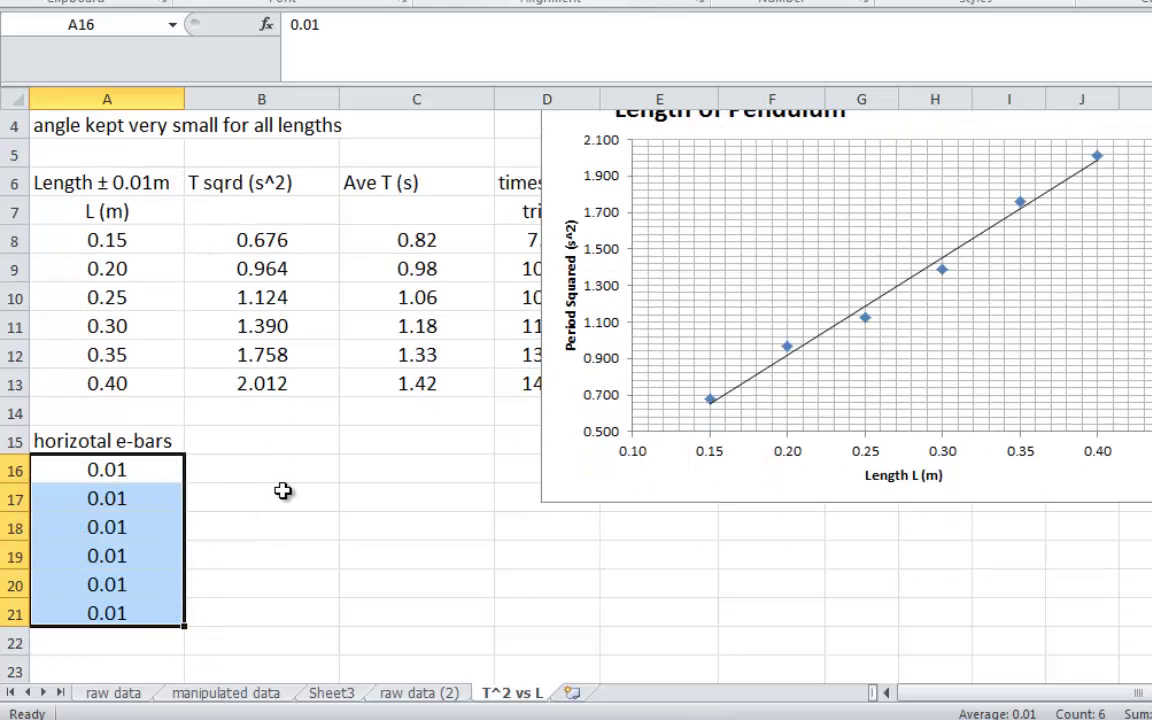
{"action": "left_click", "coordinate": [270, 496]}
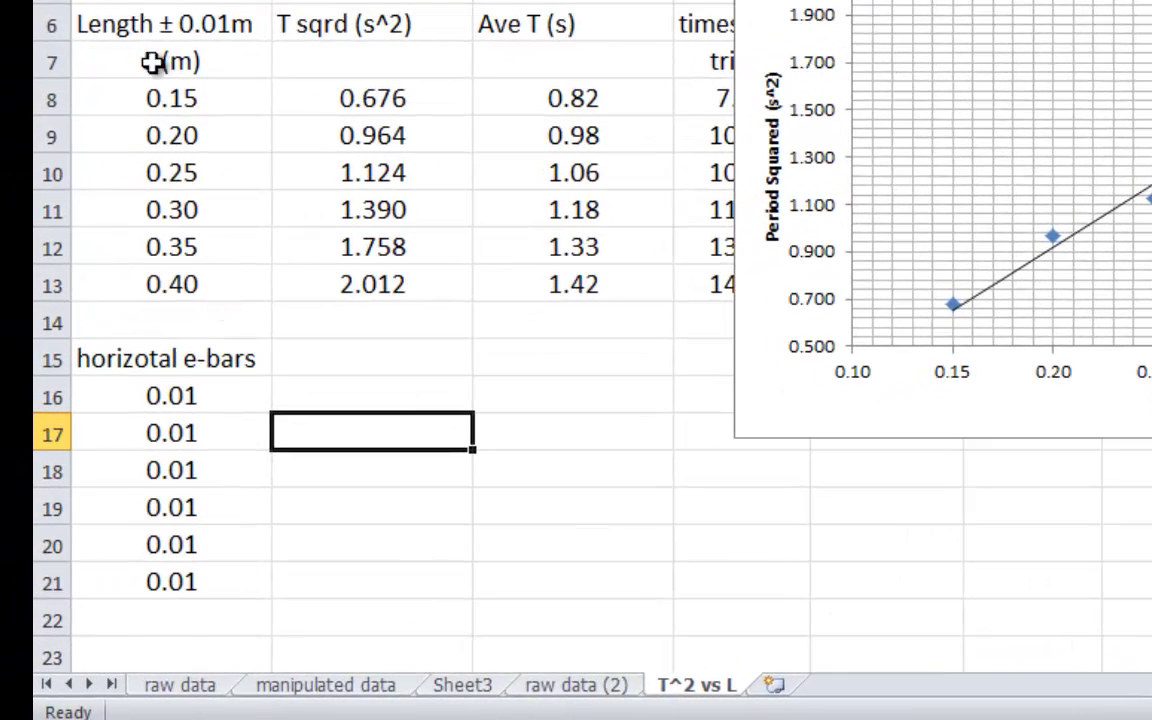
Step: Examine the row 6 headings from Length across to the trial times for their stated uncertainties
{"action": "left_click", "coordinate": [99, 187]}
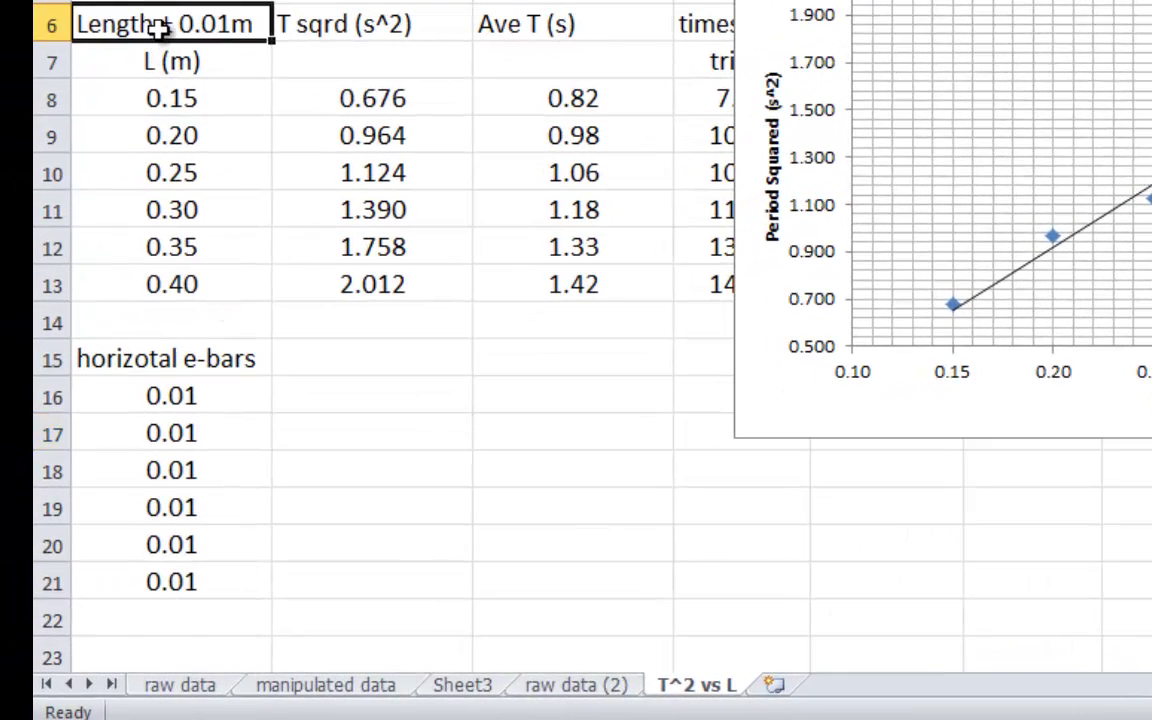
{"action": "left_click", "coordinate": [300, 24]}
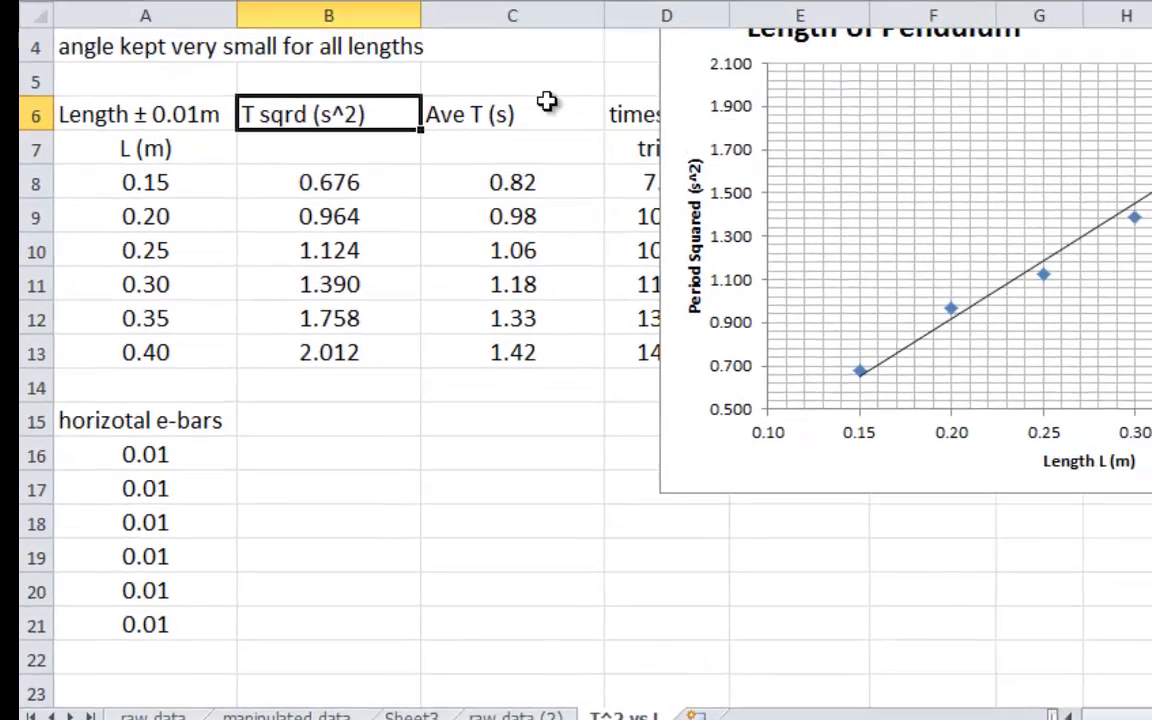
{"action": "key", "text": "Right"}
{"action": "key", "text": "Right"}
{"action": "key", "text": "Right"}
{"action": "key", "text": "Right"}
{"action": "key", "text": "Left"}
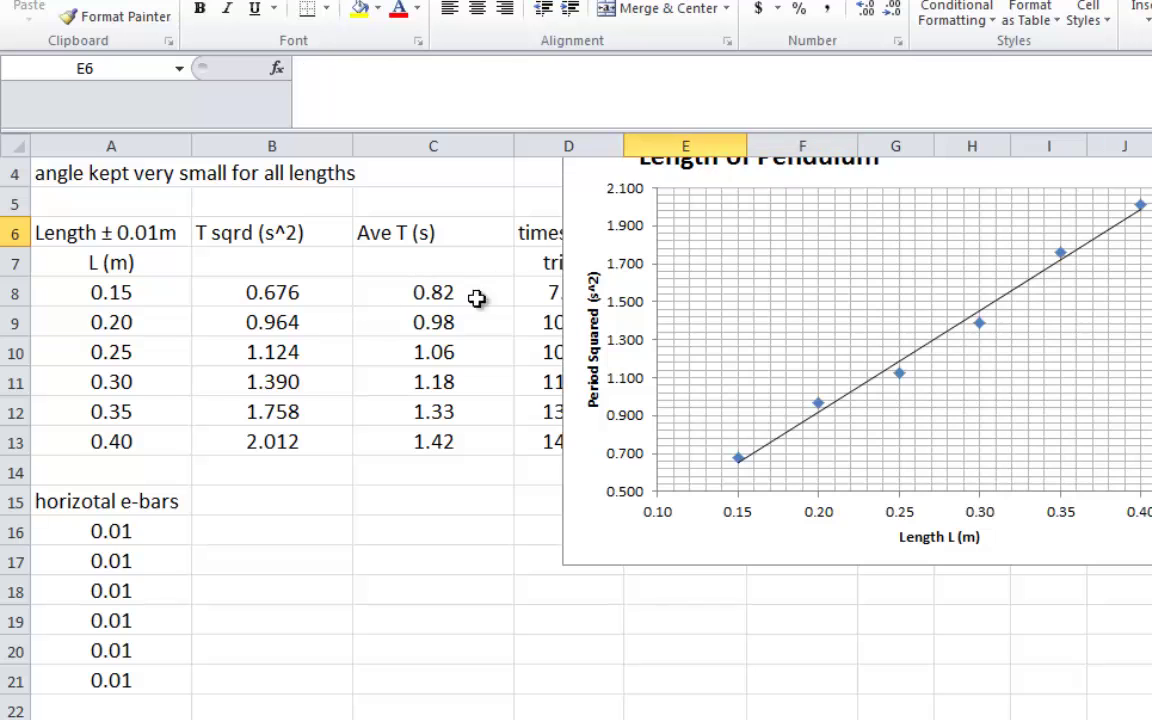
{"action": "key", "text": "Left"}
Step: Move the chart down below the data table so that all three trial columns are uncovered
{"action": "left_click", "coordinate": [398, 613]}
{"action": "scroll", "coordinate": [545, 435], "scroll_direction": "up", "scroll_amount": 1}
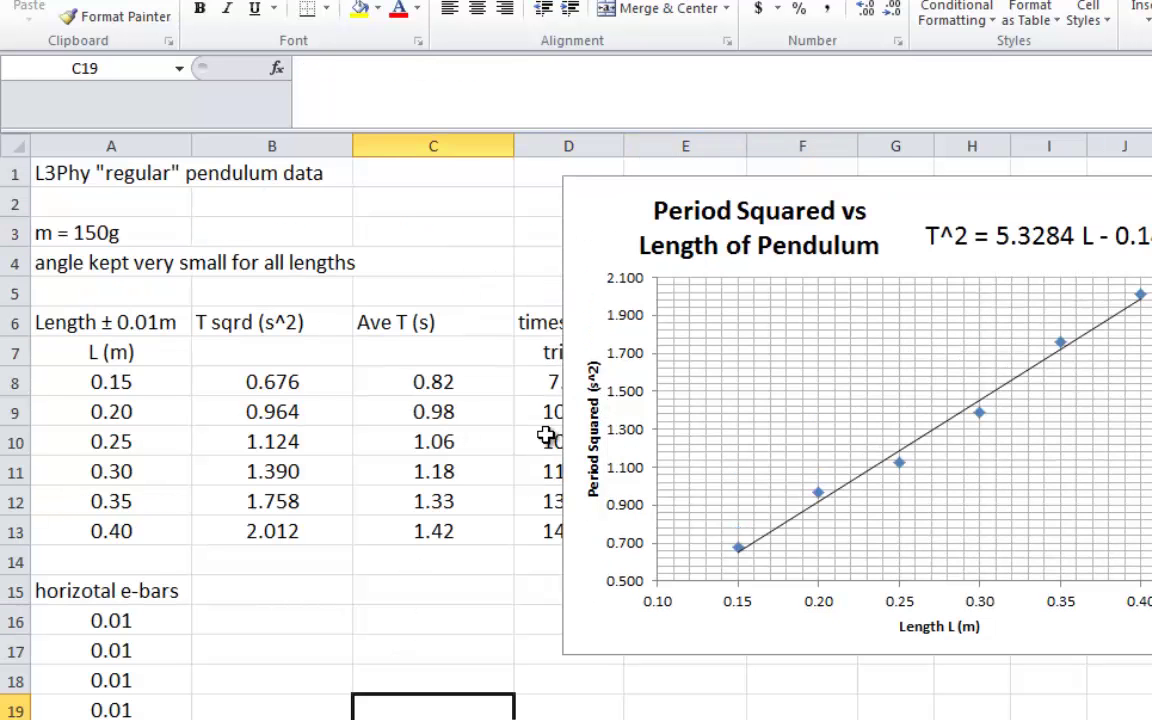
{"action": "left_click_drag", "start_coordinate": [575, 185], "coordinate": [407, 567]}
{"action": "left_click", "coordinate": [875, 411]}
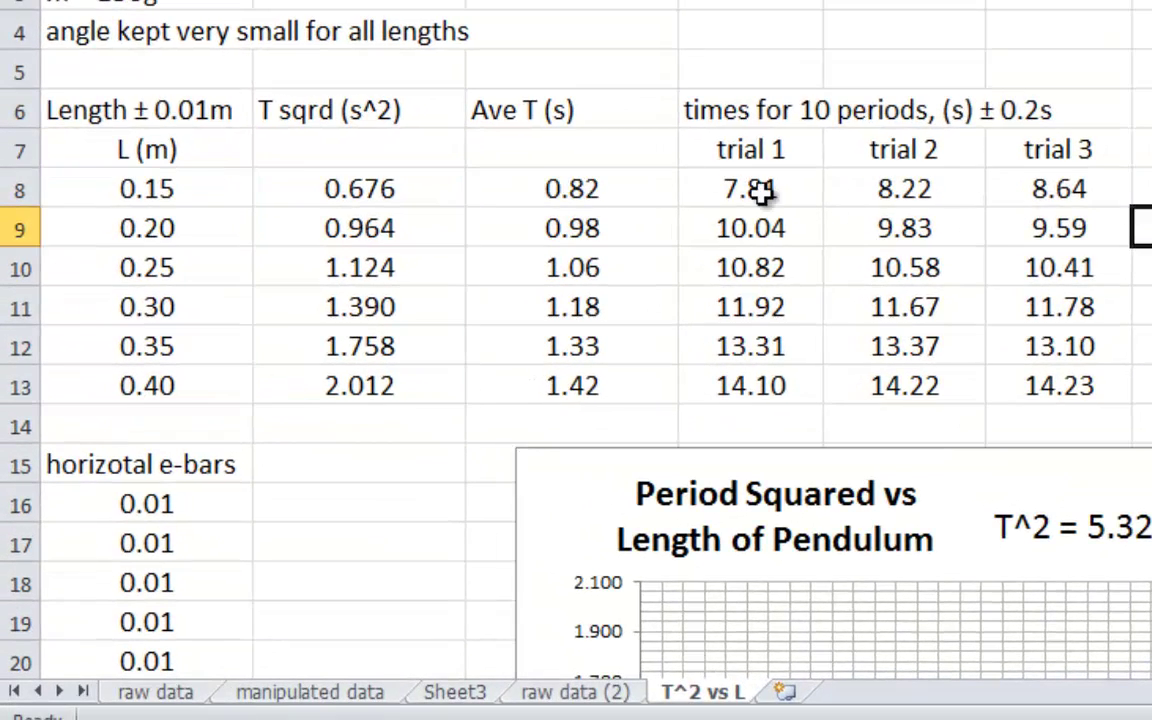
Step: Review the 0.15 m row's trial times, average and T squared, and shift the chart down to begin at row 17
{"action": "left_click_drag", "start_coordinate": [762, 192], "coordinate": [1083, 186]}
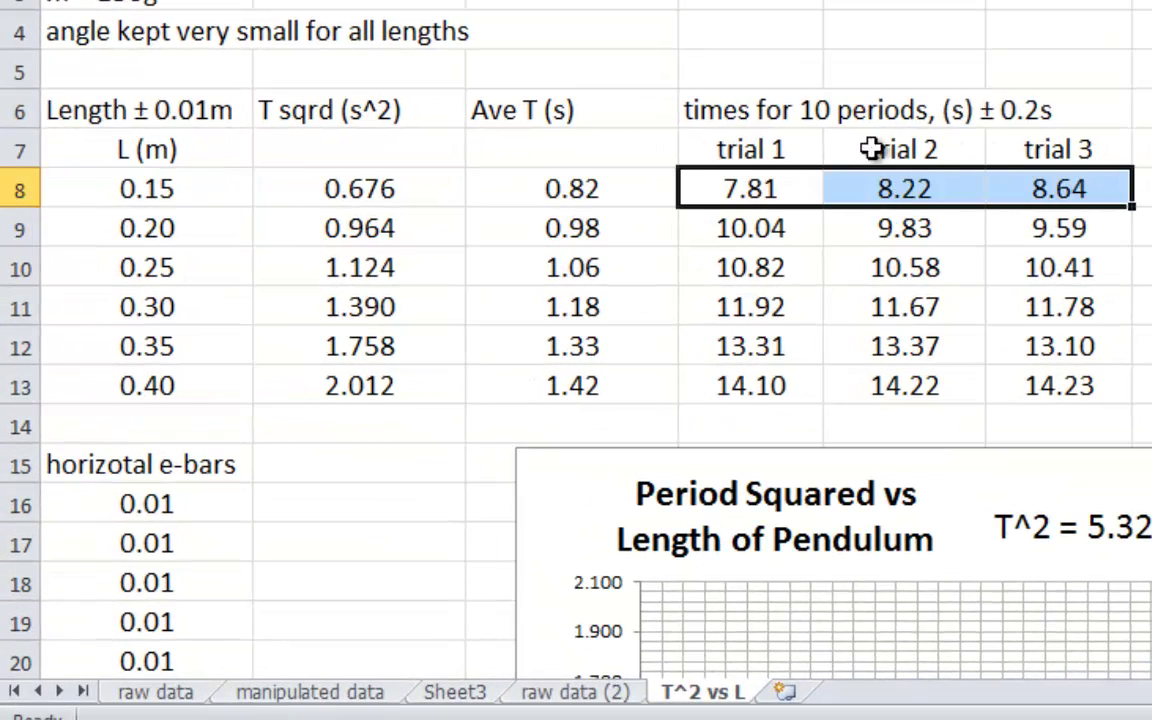
{"action": "left_click", "coordinate": [552, 180]}
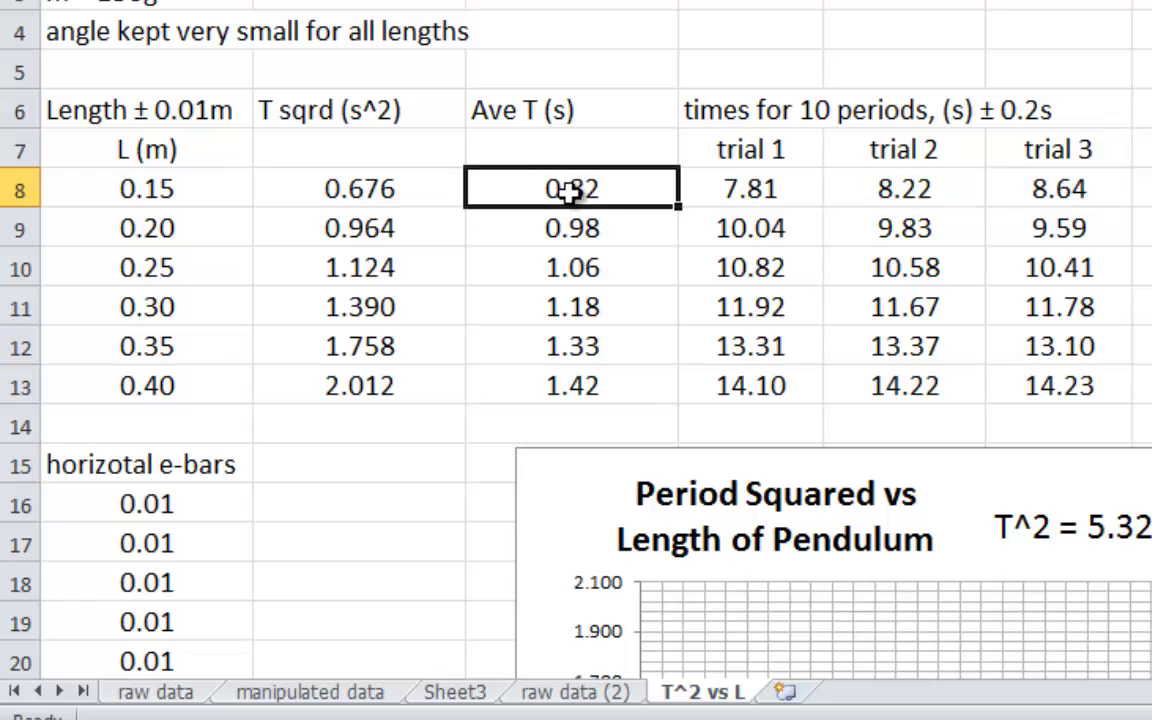
{"action": "left_click", "coordinate": [368, 196]}
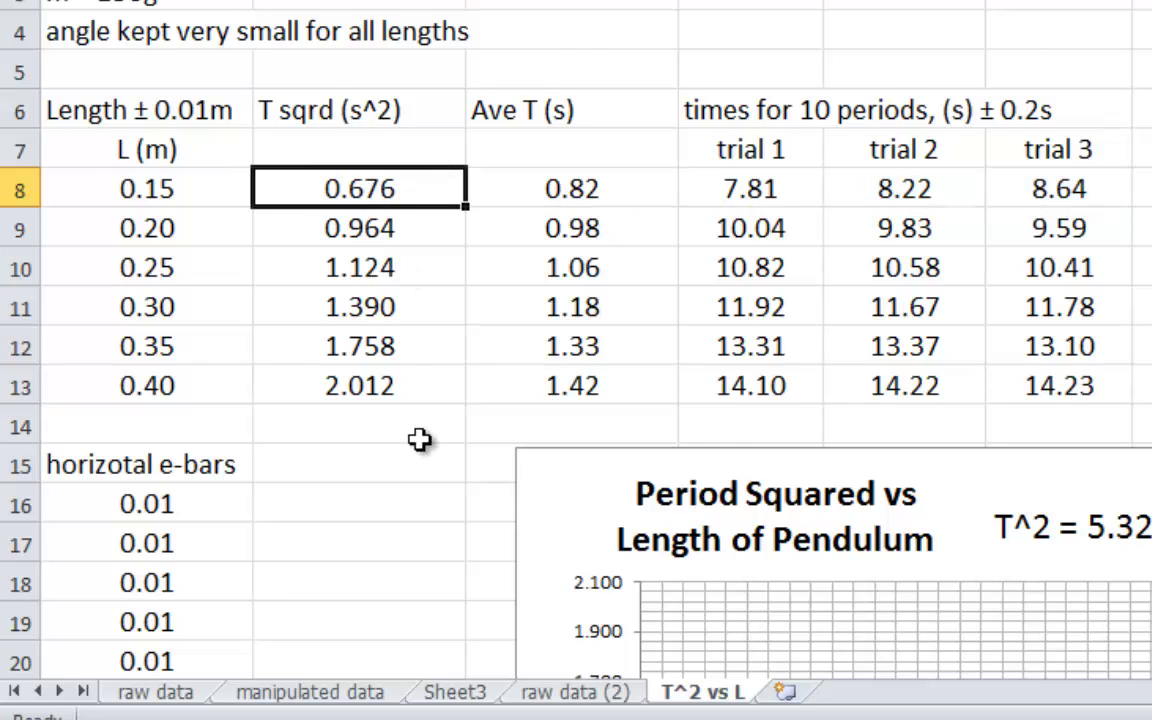
{"action": "scroll", "coordinate": [514, 432], "scroll_direction": "down", "scroll_amount": 2}
{"action": "left_click_drag", "start_coordinate": [550, 220], "coordinate": [569, 290]}
{"action": "left_click", "coordinate": [567, 231]}
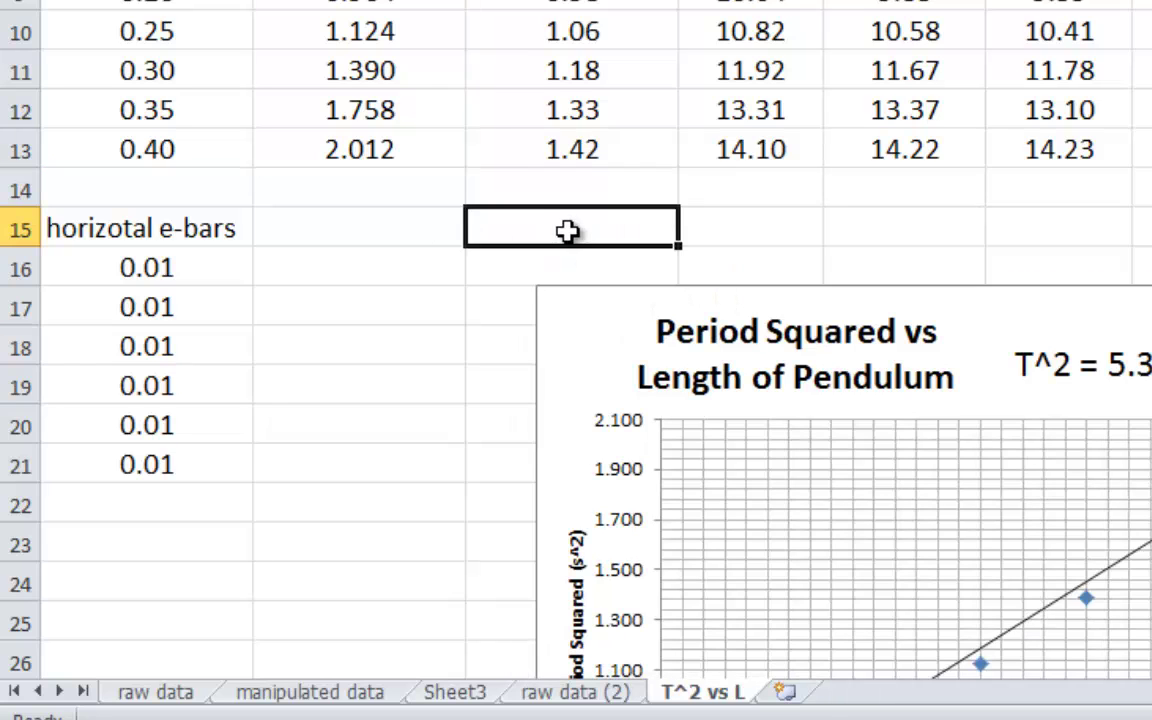
Step: Enter the heading "vertical e-bar" in cell B15
{"action": "key", "text": "Left"}
{"action": "type", "text": "vertia"}
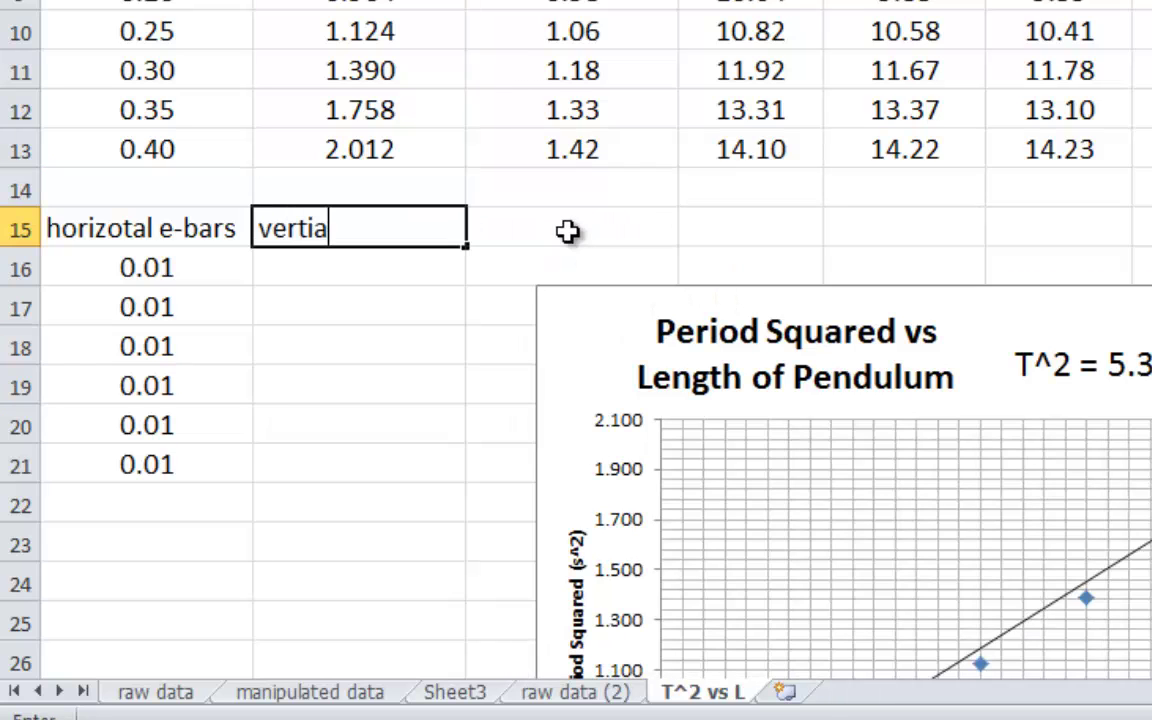
{"action": "key", "text": "BackSpace"}
{"action": "type", "text": "cal er"}
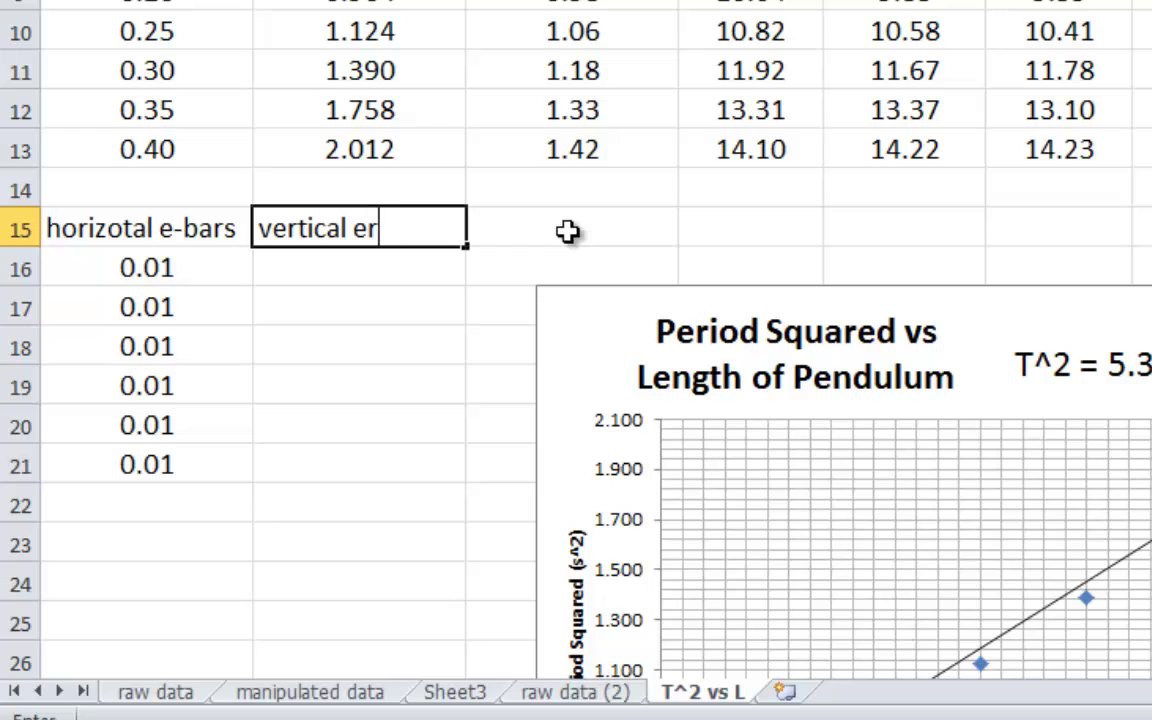
{"action": "key", "text": "BackSpace"}
{"action": "type", "text": "0"}
{"action": "key", "text": "BackSpace"}
{"action": "type", "text": "-bar"}
{"action": "left_click", "coordinate": [567, 231]}
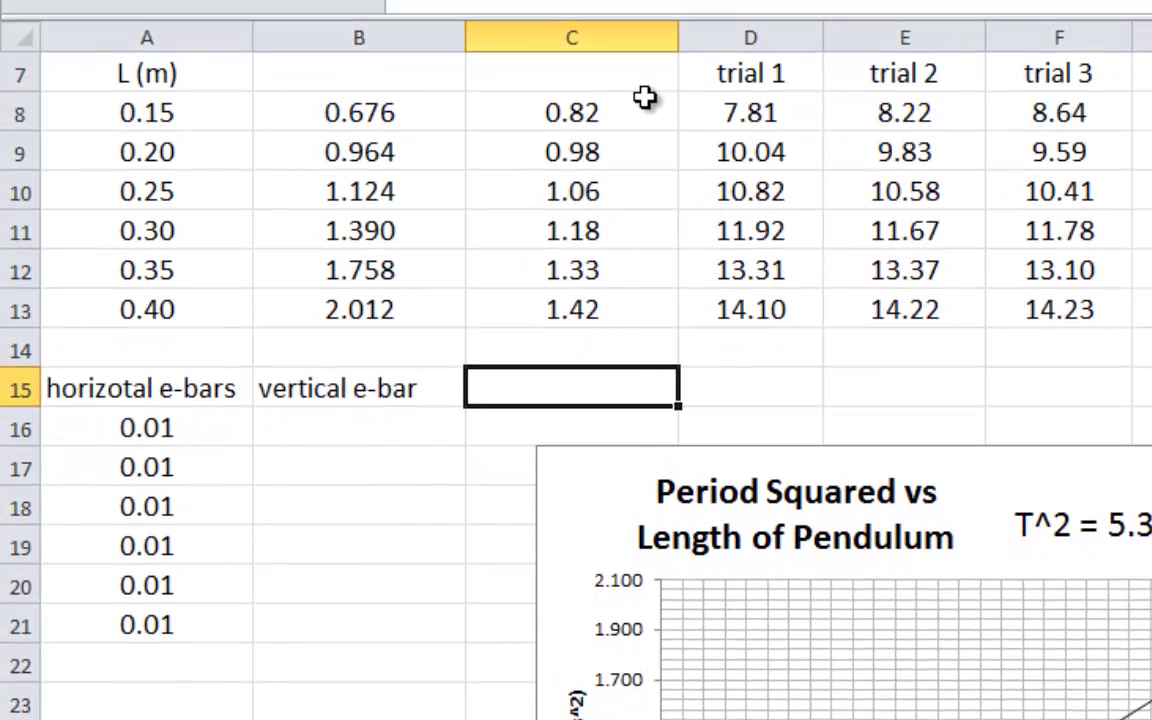
Step: Write the half-range expression "{(max-min)/2/10}" as a text note in cell C15
{"action": "type", "text": "(ma"}
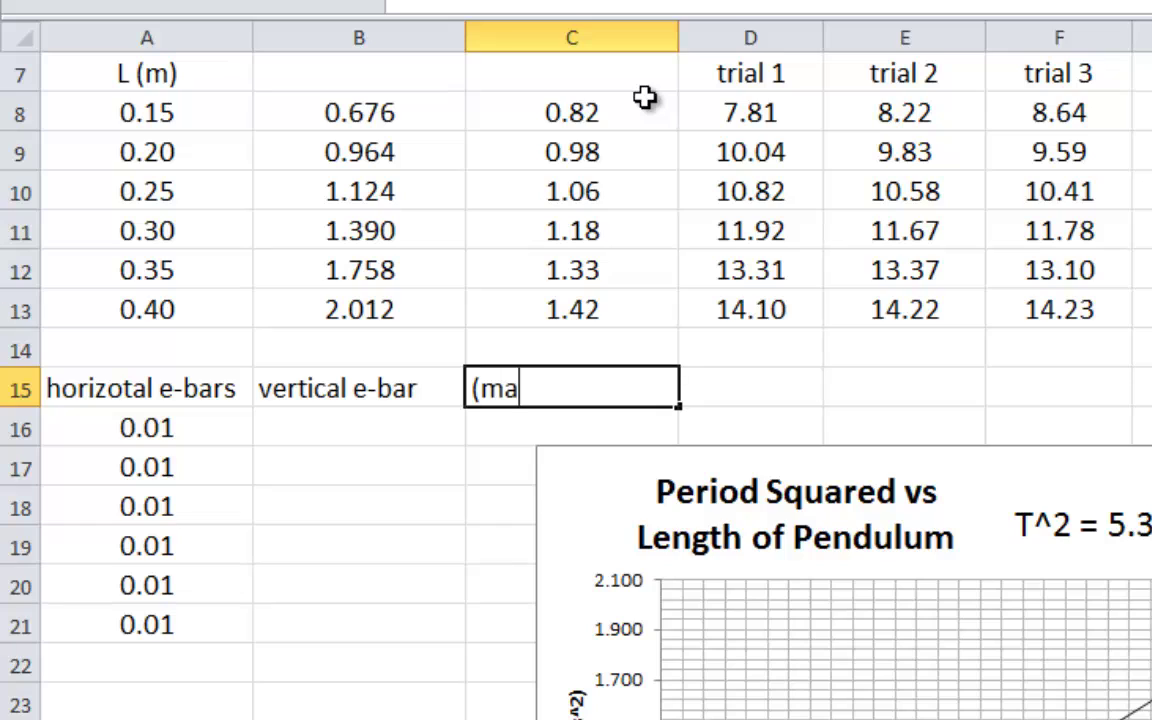
{"action": "type", "text": "x-m"}
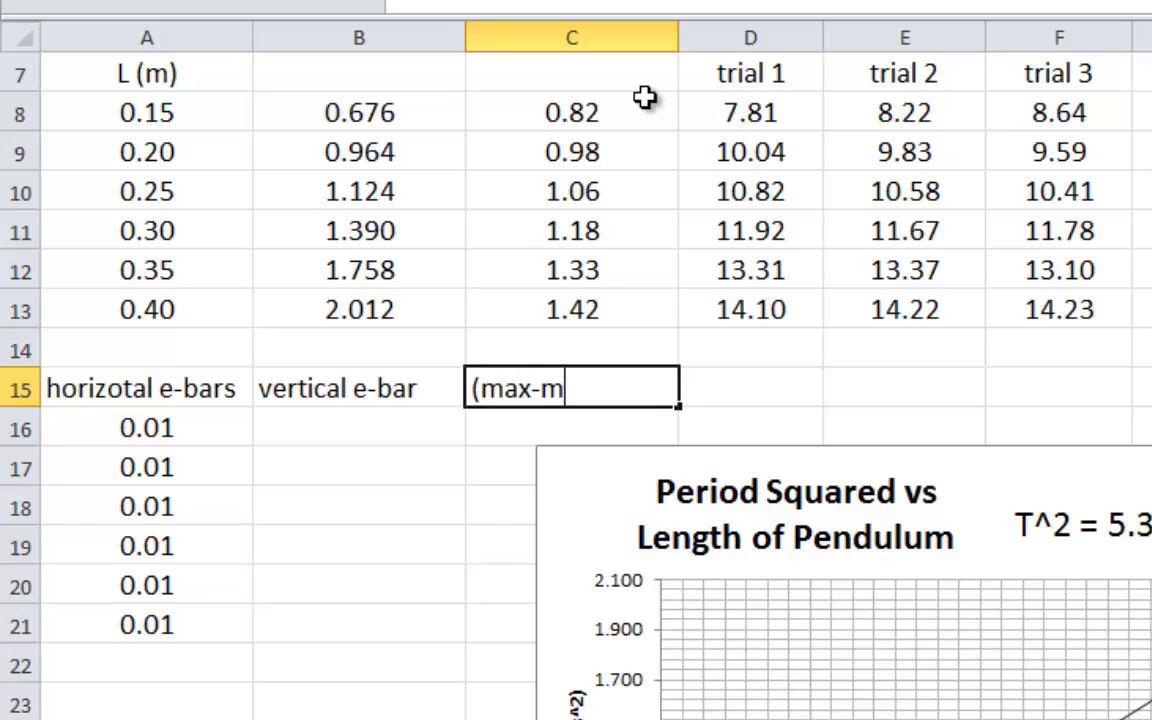
{"action": "type", "text": "in)/2"}
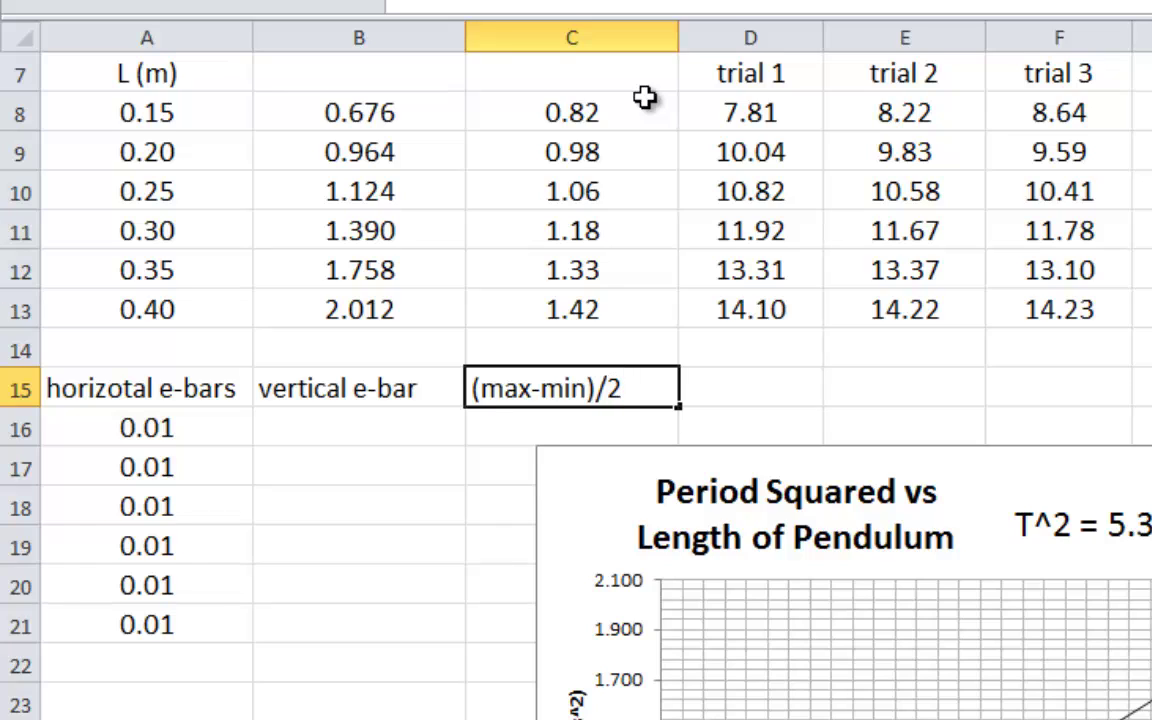
{"action": "type", "text": "/10"}
{"action": "type", "text": ")"}
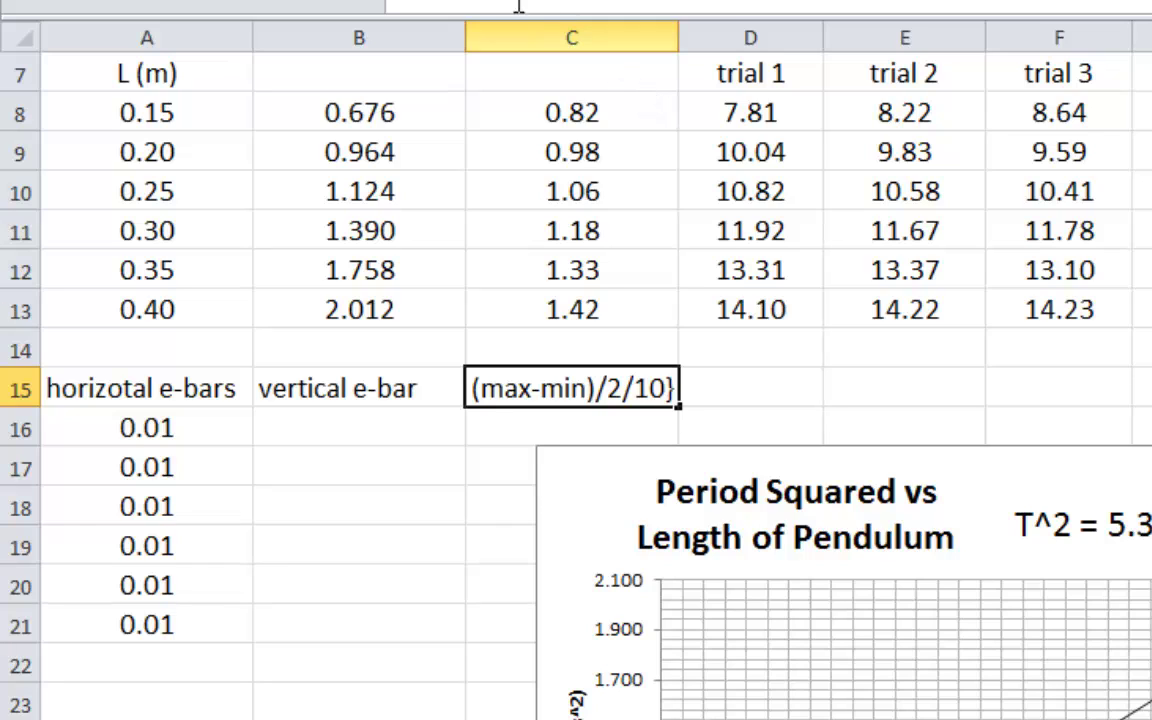
{"action": "key", "text": "Home"}
{"action": "type", "text": "{"}
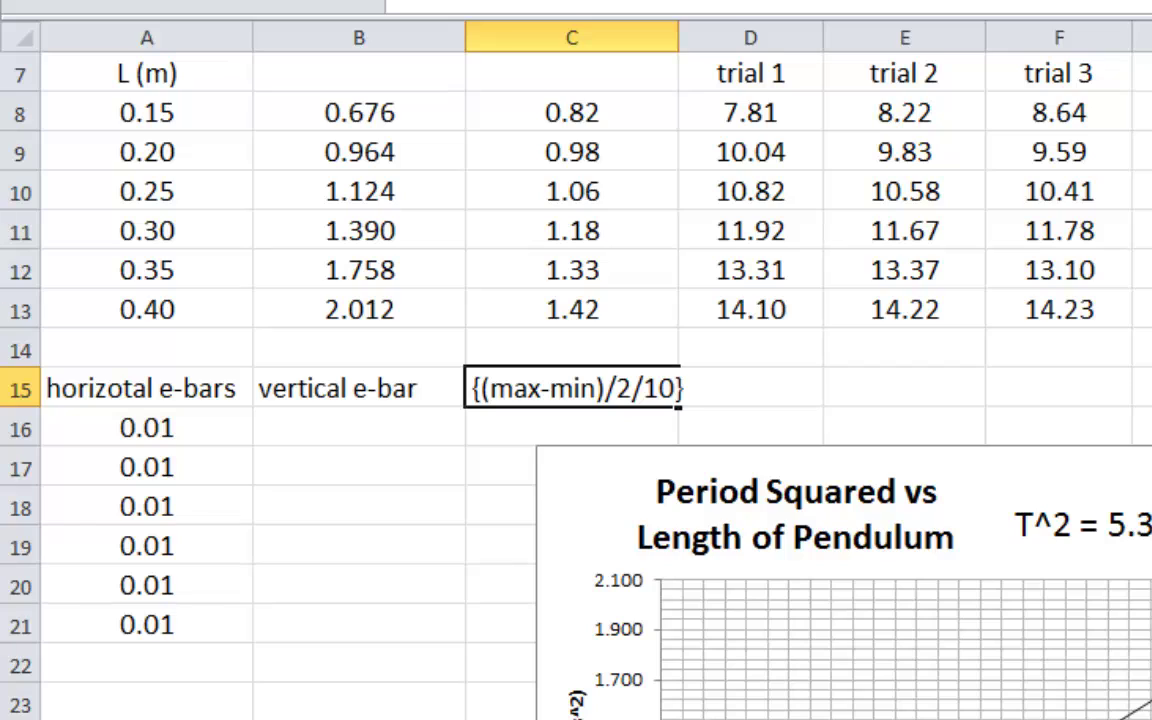
Step: Extend the C15 note with "/aveT x T^2 x 2" after the closing brace
{"action": "key", "text": "End"}
{"action": "type", "text": "/avt"}
{"action": "key", "text": "BackSpace"}
{"action": "type", "text": "eT"}
{"action": "type", "text": "x"}
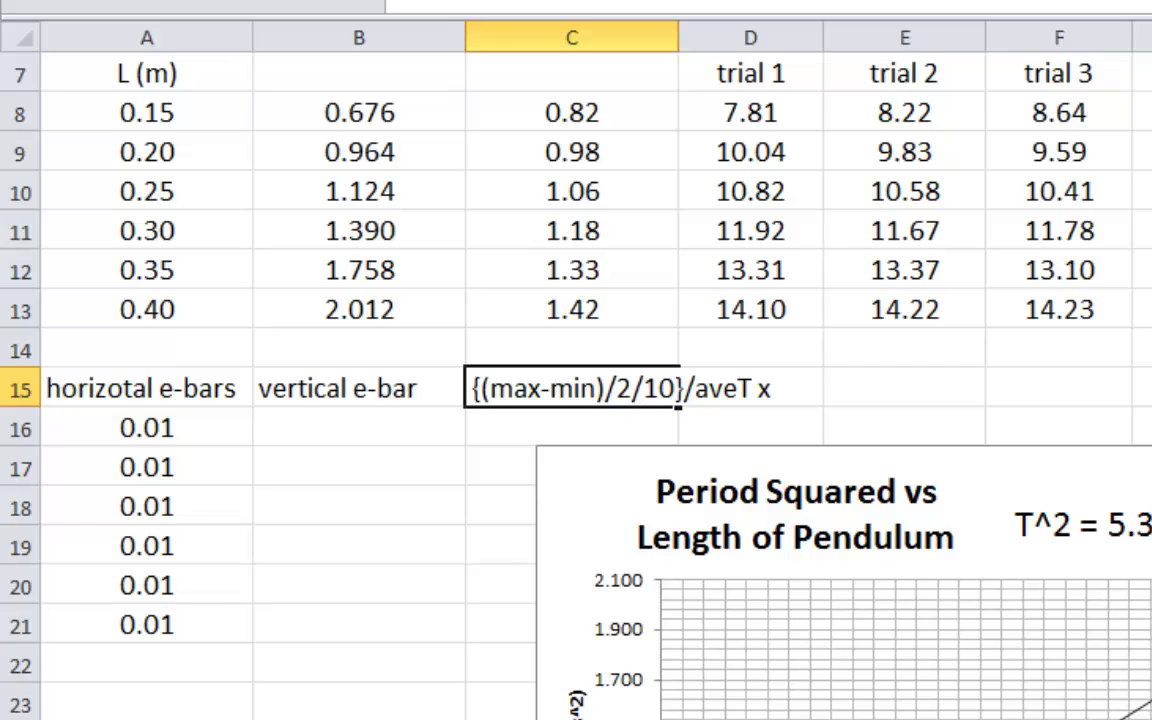
{"action": "type", "text": " t^2"}
{"action": "key", "text": "BackSpace"}
{"action": "key", "text": "BackSpace"}
{"action": "key", "text": "BackSpace"}
{"action": "type", "text": "T^2"}
{"action": "type", "text": "x"}
{"action": "type", "text": "2"}
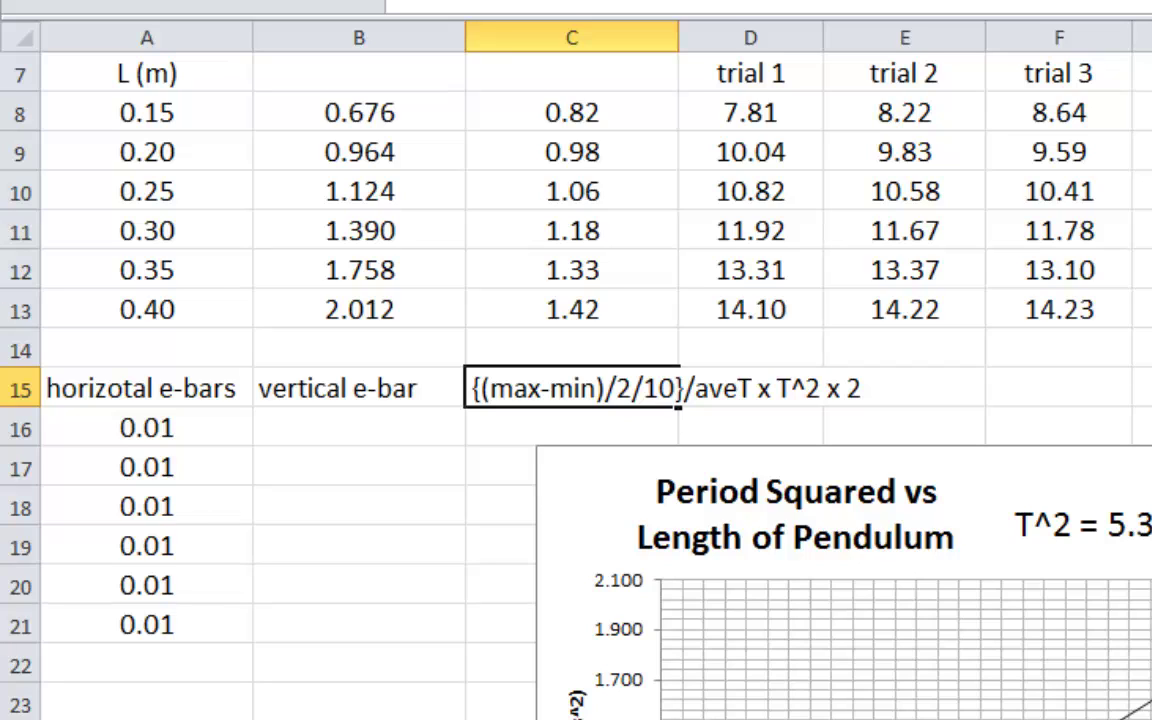
{"action": "key", "text": "Return"}
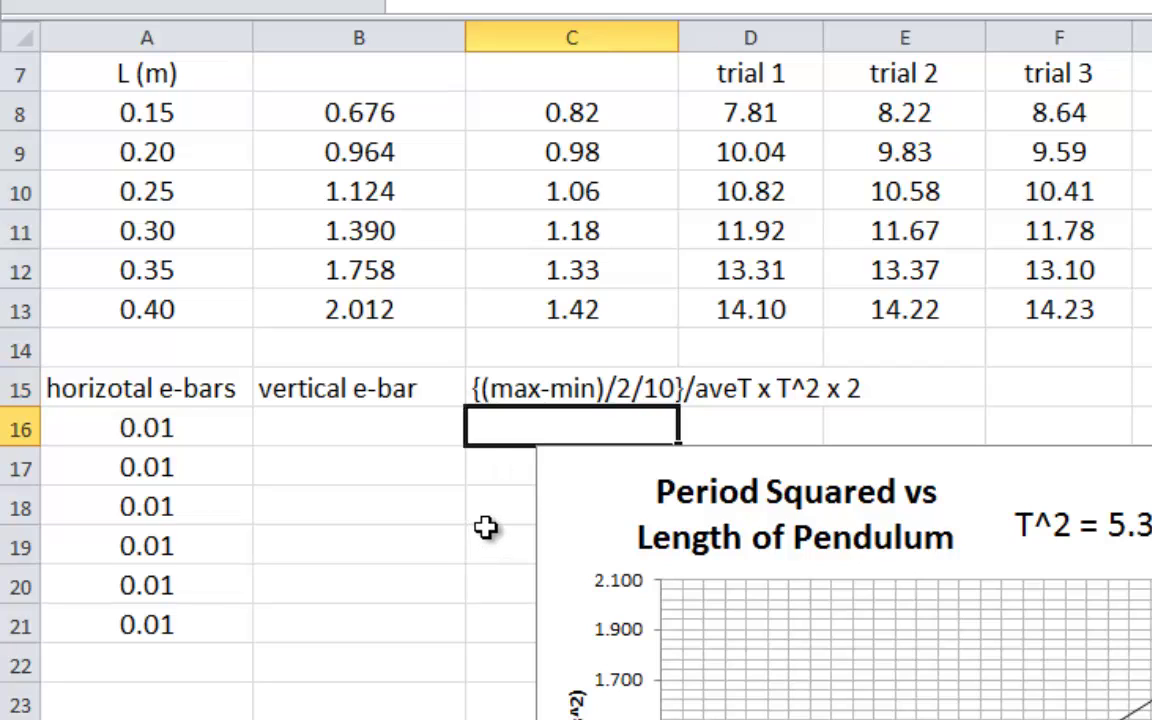
Step: Begin the vertical error bar formula in cell B16 with the half-range per swing, =(max(D8:F8)-min(D8:F8))/2/10
{"action": "key", "text": "Left"}
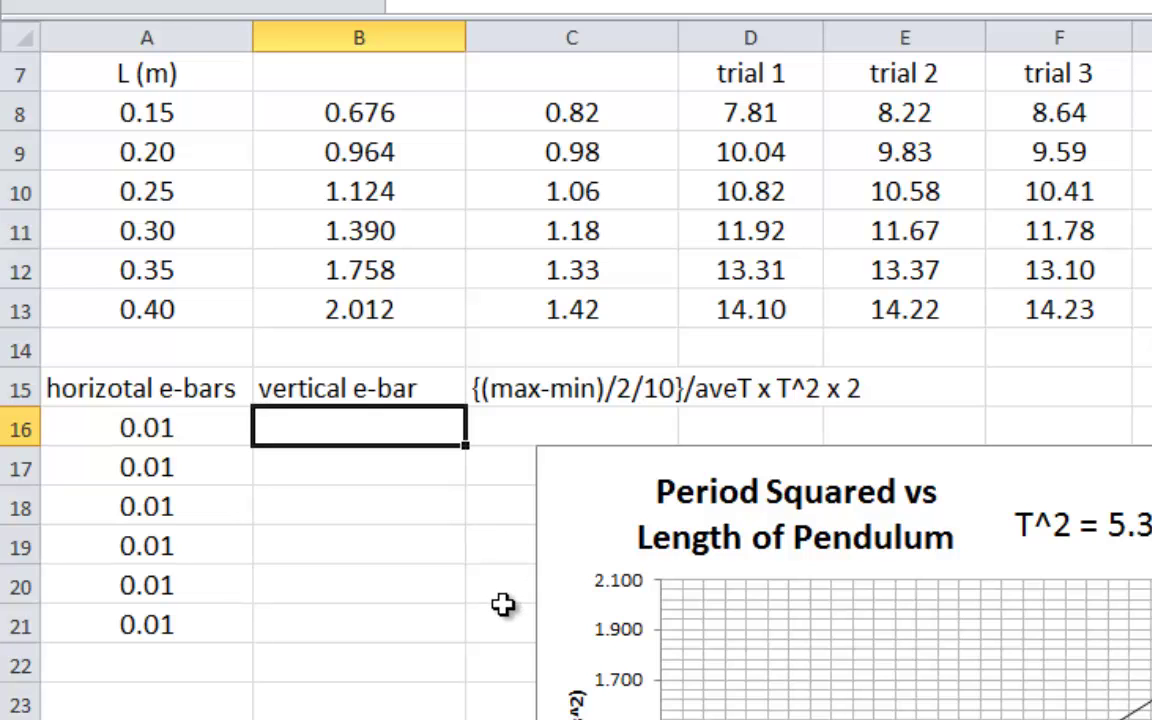
{"action": "scroll", "coordinate": [504, 607], "scroll_direction": "down", "scroll_amount": 2}
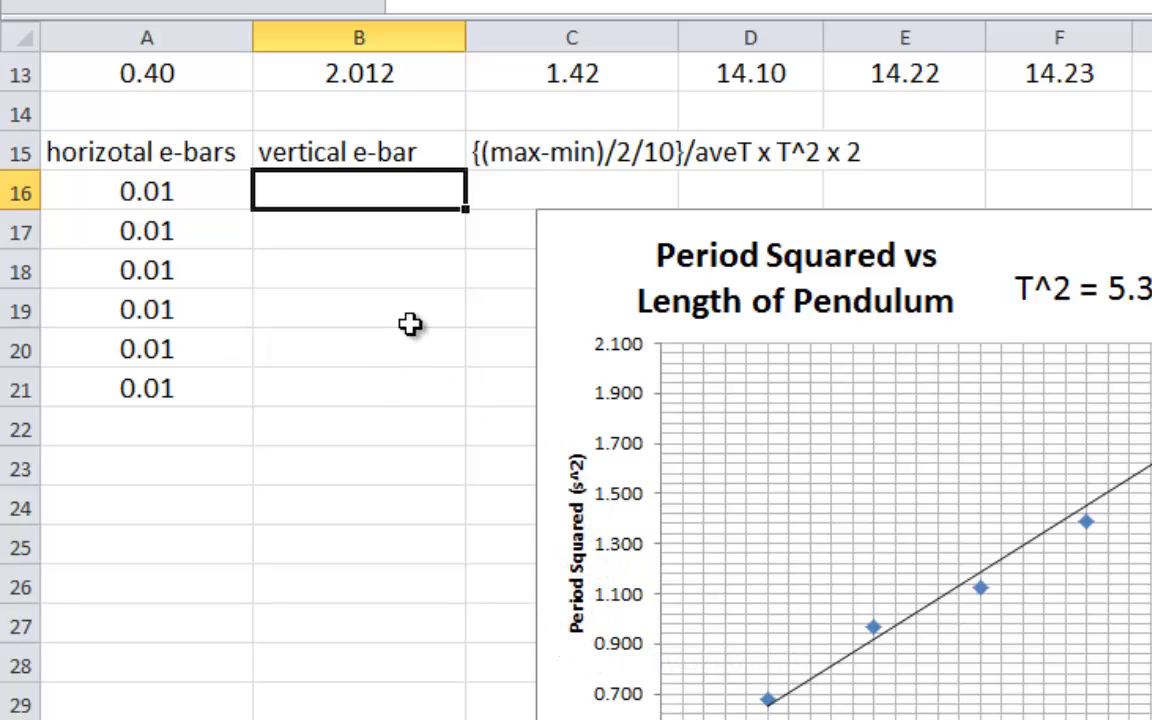
{"action": "type", "text": "="}
{"action": "scroll", "coordinate": [478, 537], "scroll_direction": "up", "scroll_amount": 2}
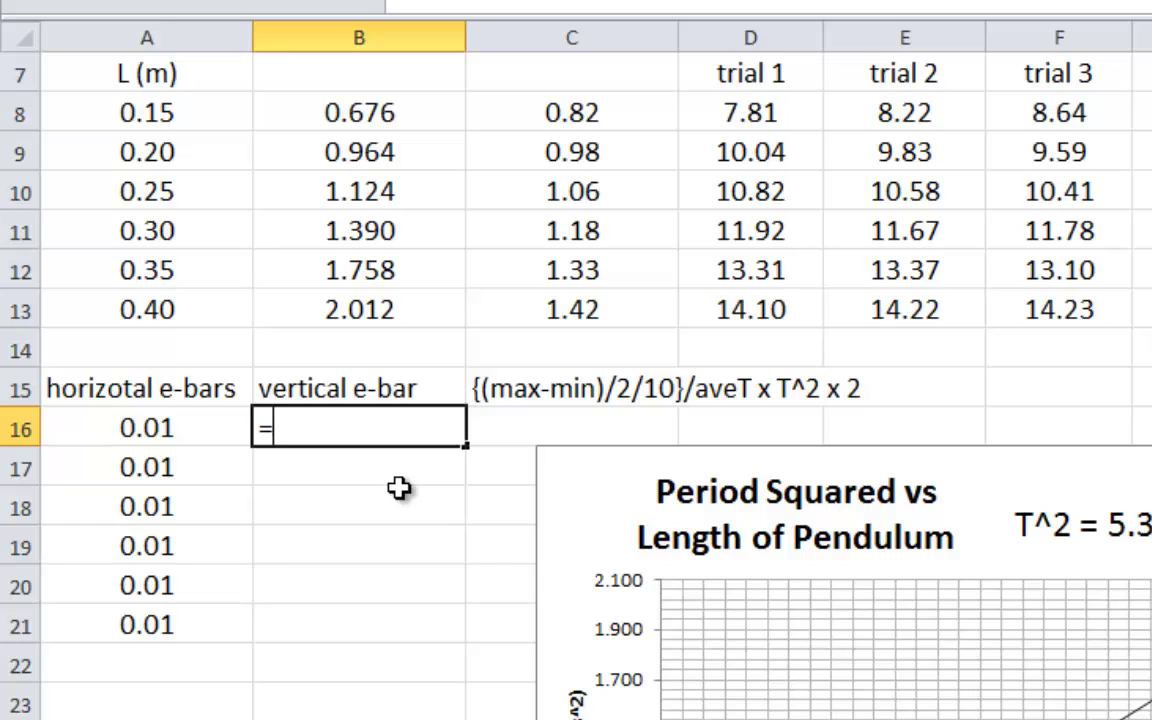
{"action": "type", "text": "(max"}
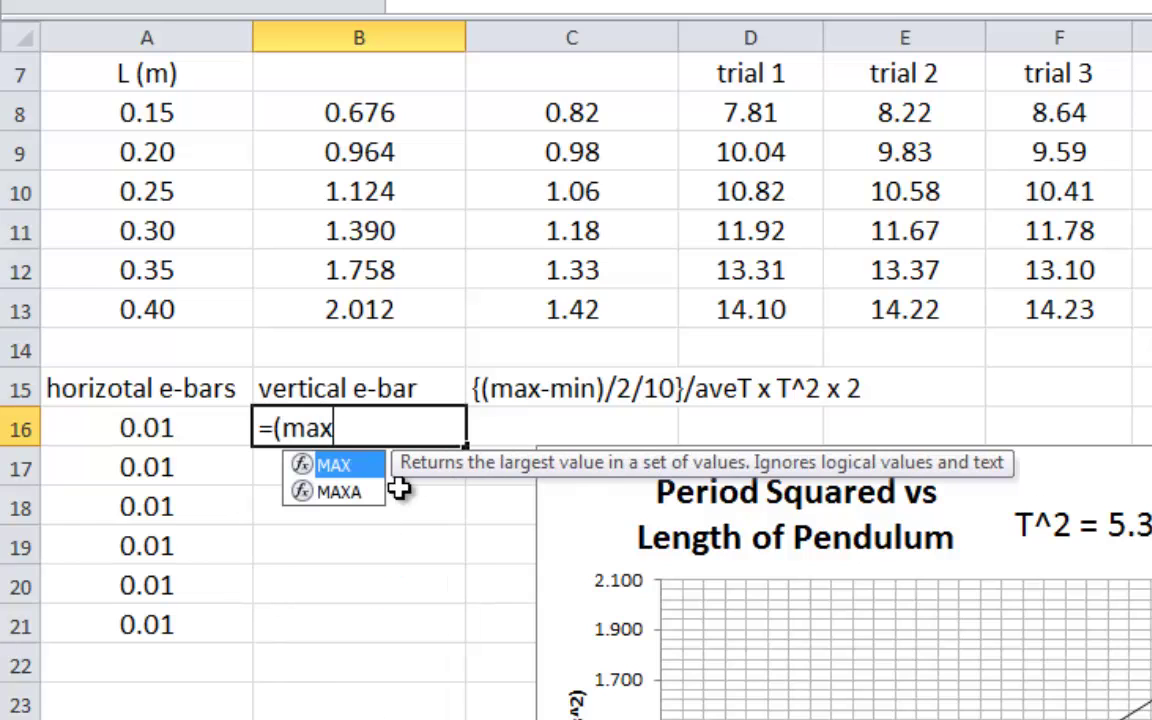
{"action": "type", "text": "("}
{"action": "left_click_drag", "start_coordinate": [760, 118], "coordinate": [1012, 113]}
{"action": "type", "text": ")-"}
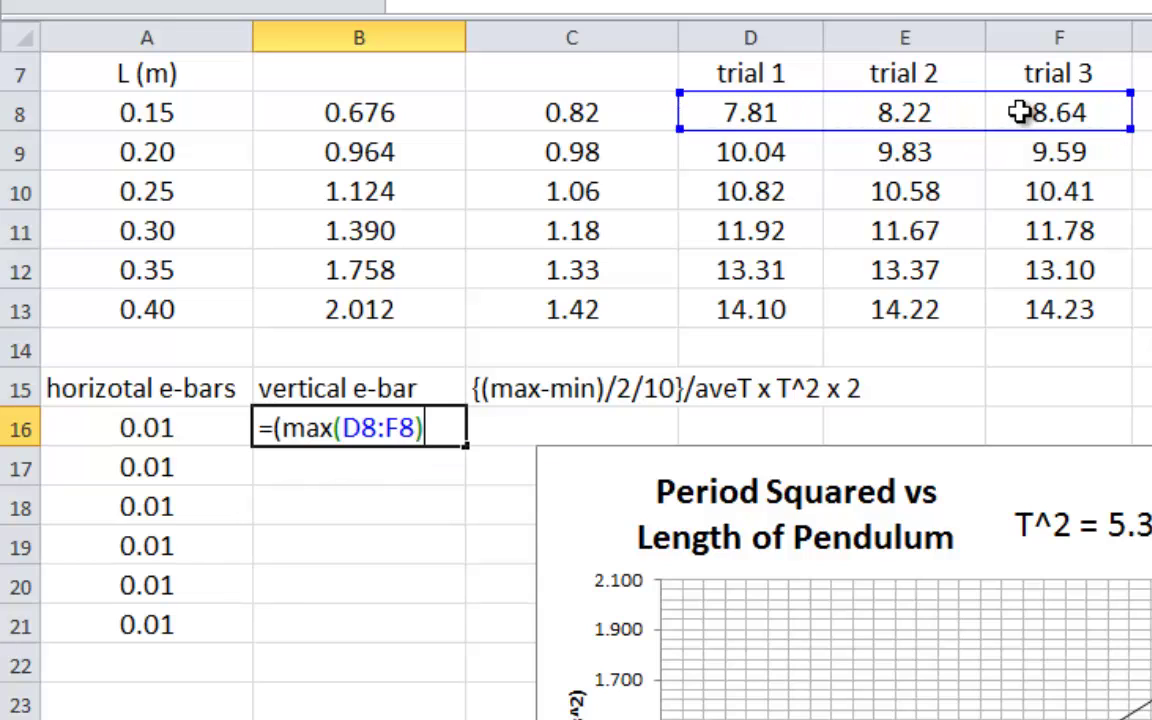
{"action": "type", "text": "min("}
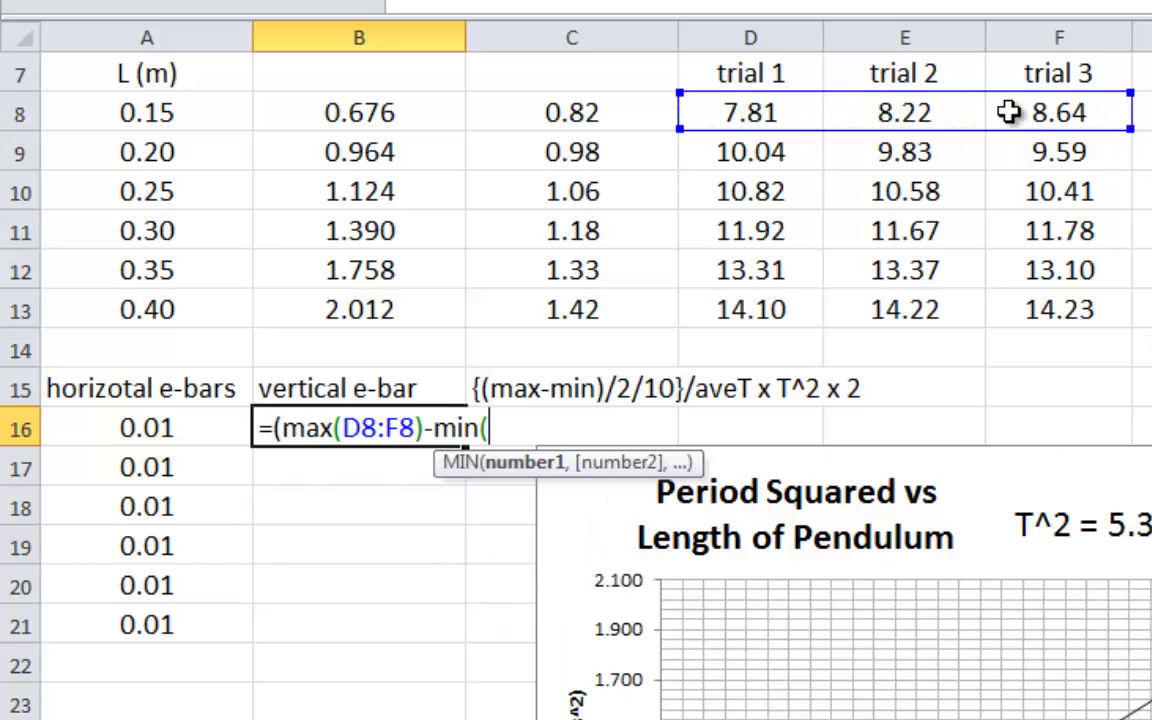
{"action": "left_click_drag", "start_coordinate": [745, 107], "coordinate": [1058, 114]}
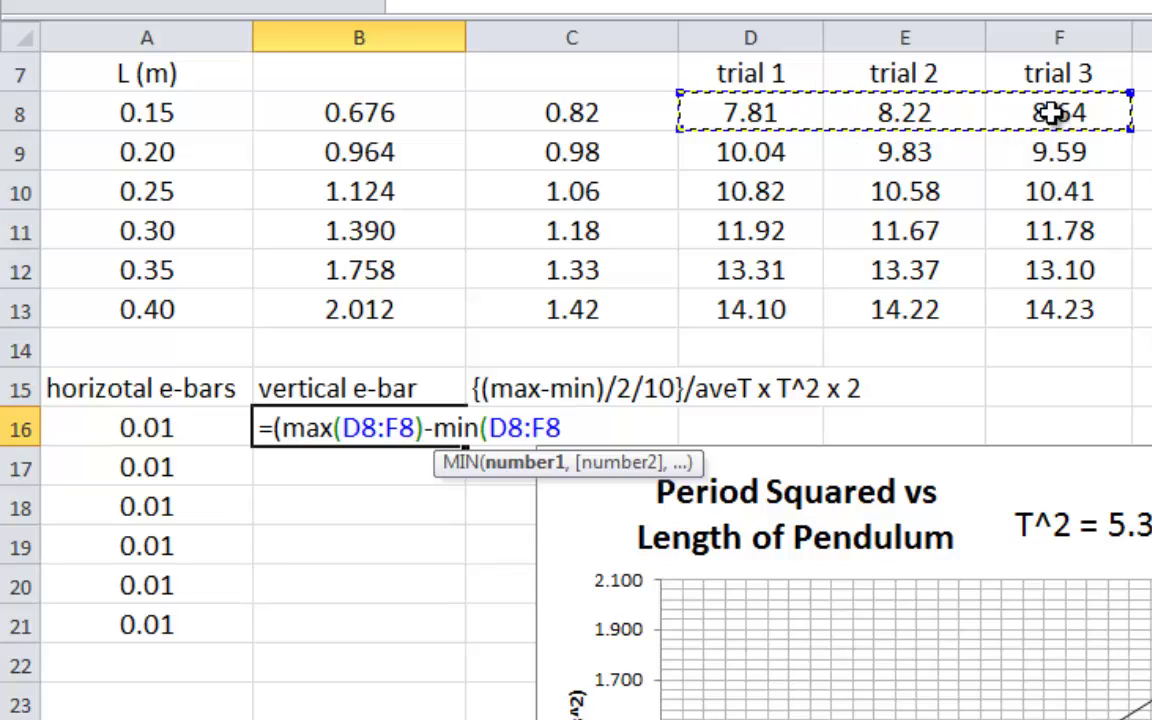
{"action": "type", "text": "))"}
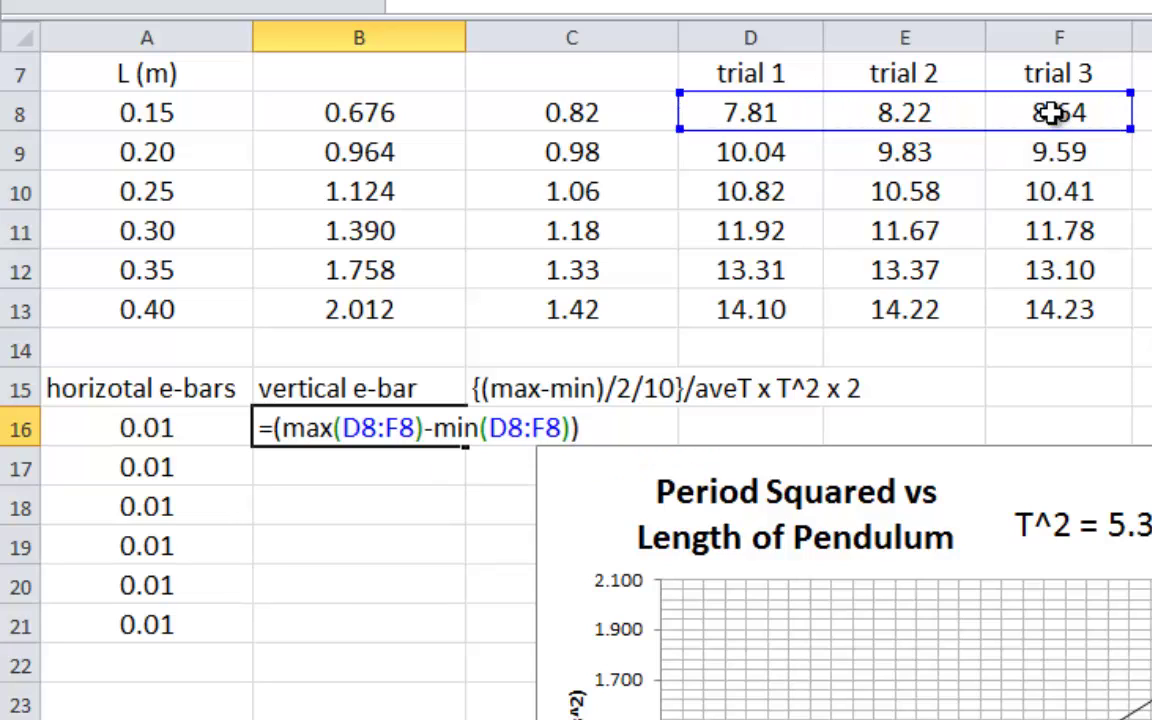
{"action": "type", "text": "/2/10"}
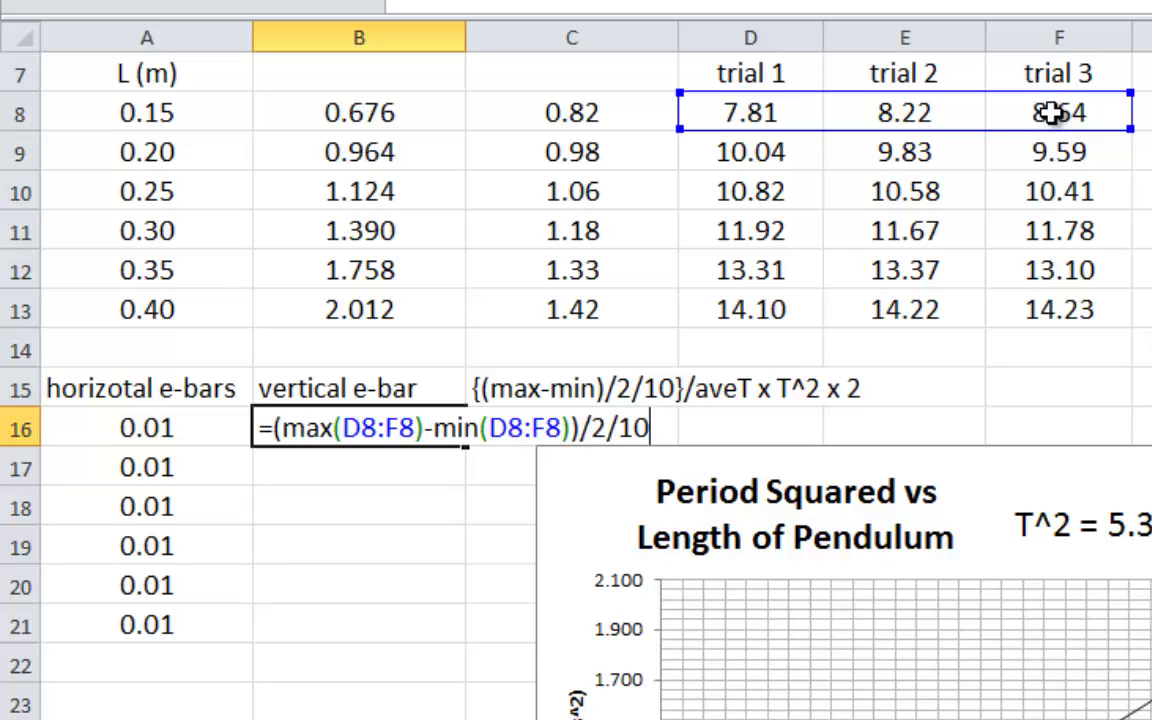
Step: Complete the B16 formula by dividing by average period C8 and multiplying by T squared B8 and 2, adding /C8*B8*2
{"action": "type", "text": "/"}
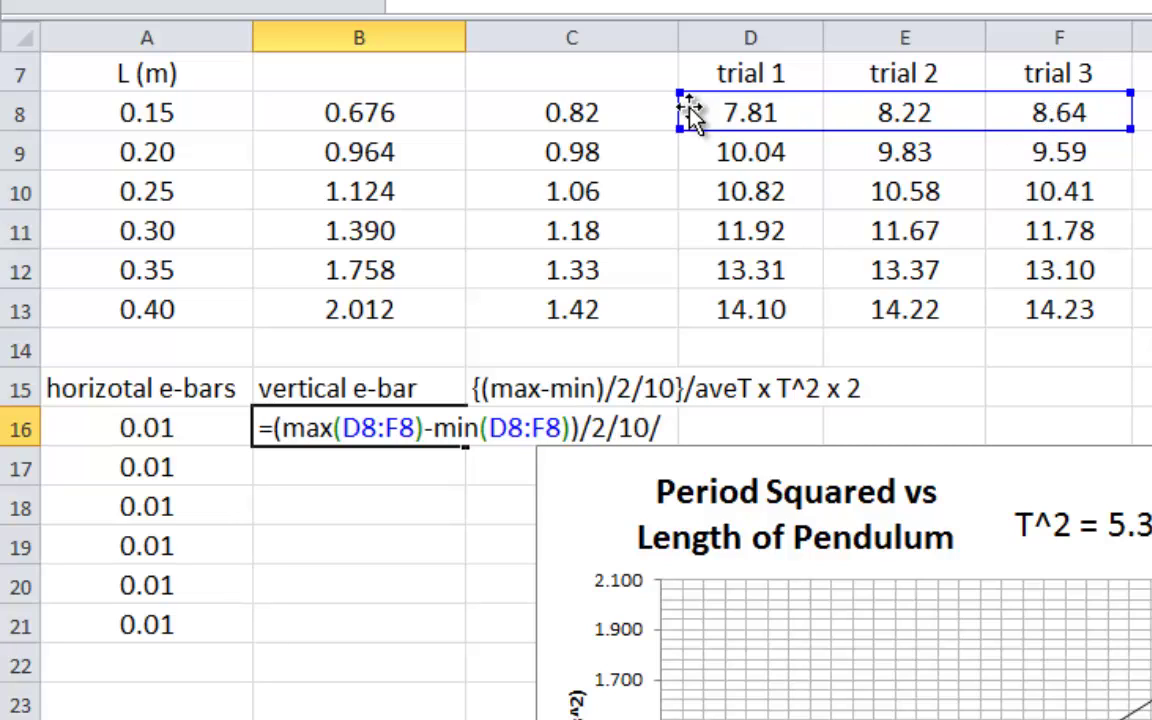
{"action": "left_click", "coordinate": [588, 113]}
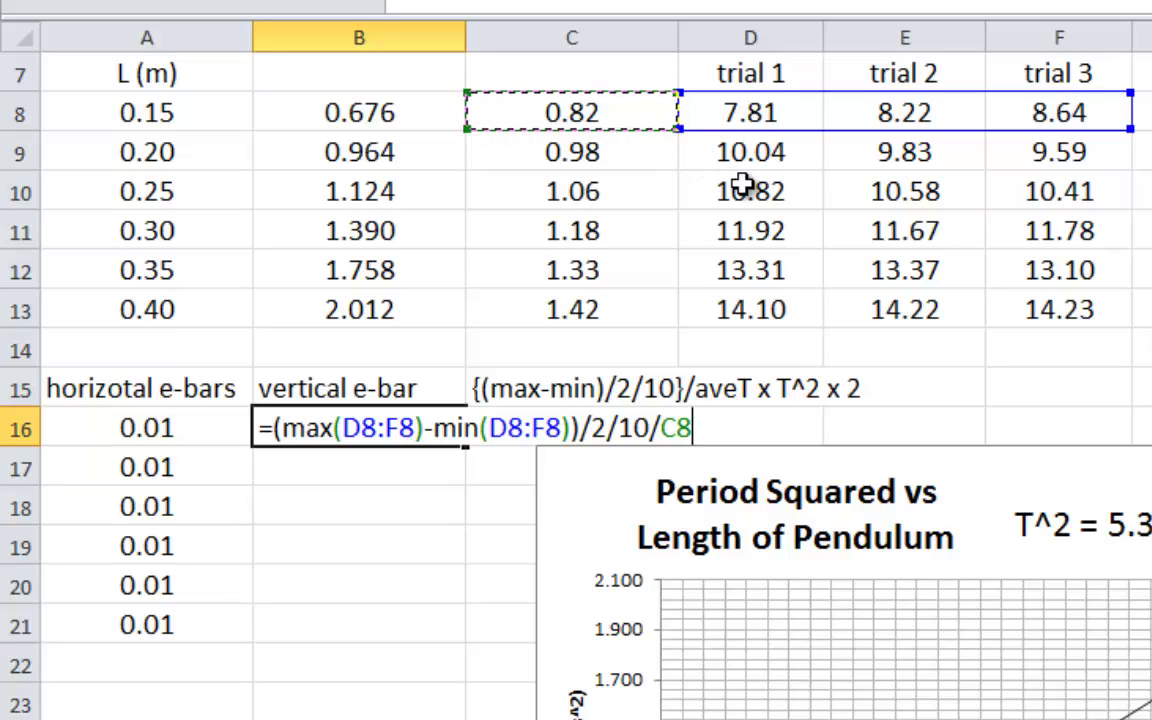
{"action": "type", "text": "*"}
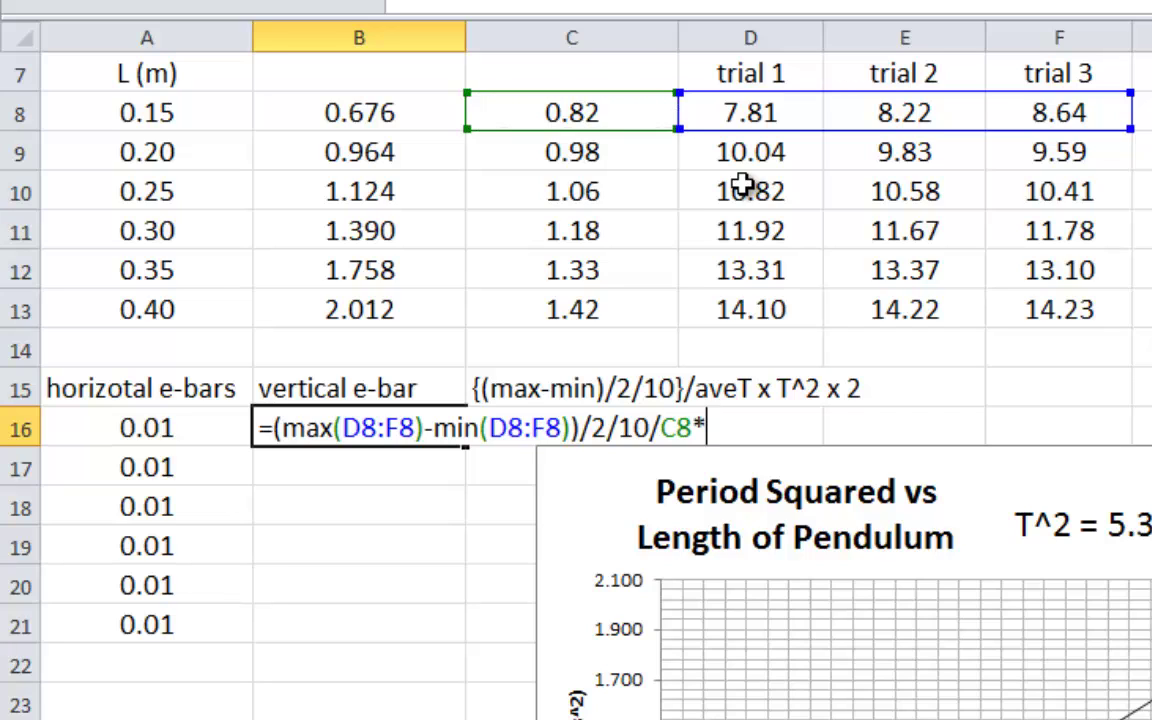
{"action": "left_click", "coordinate": [360, 113]}
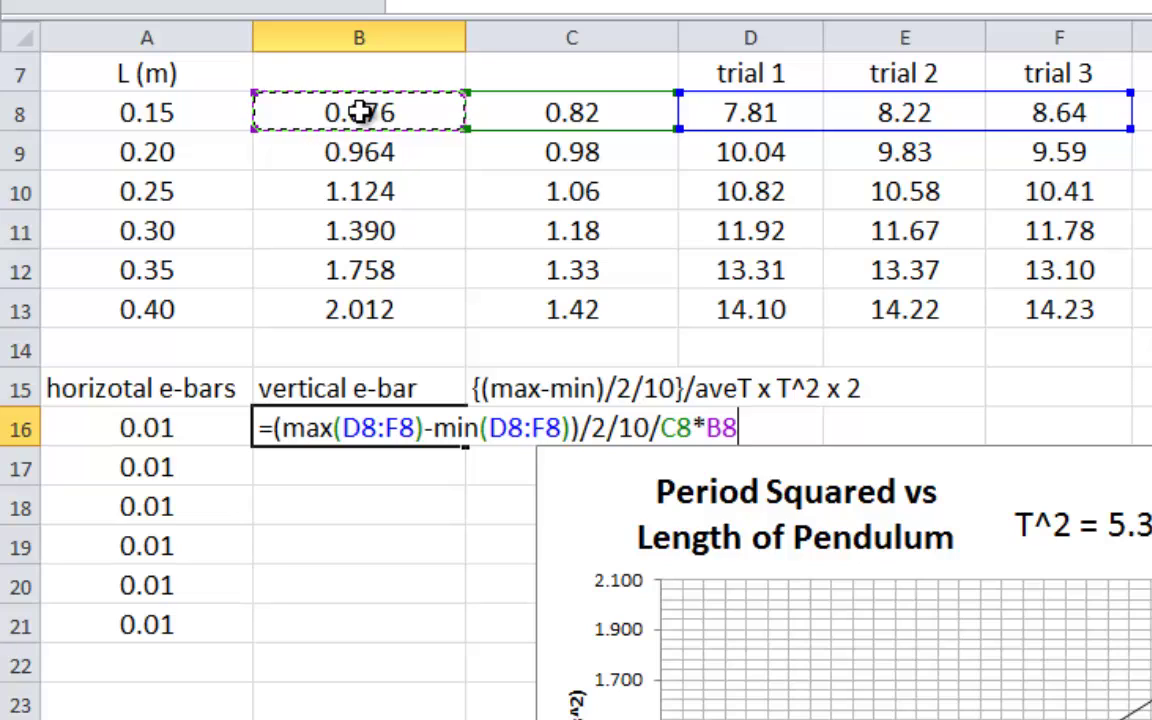
{"action": "type", "text": "*2"}
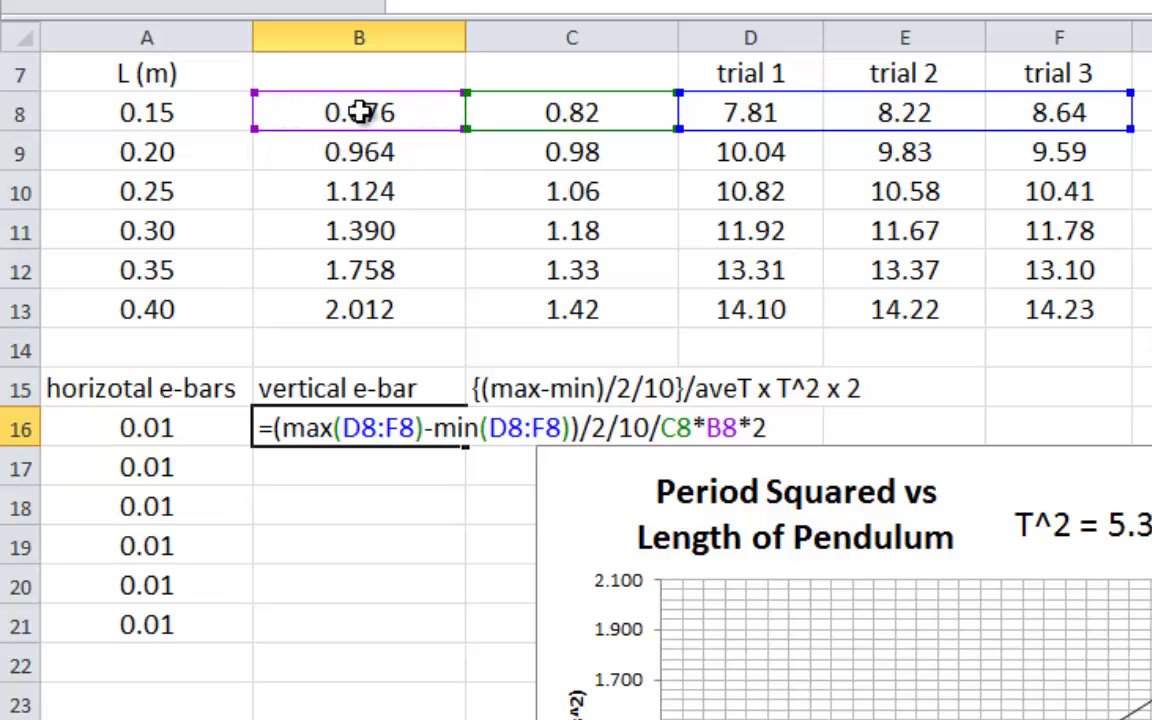
{"action": "key", "text": "Return"}
Step: Fill the B16 formula down to B21 and format the range as centred numbers with three decimal places
{"action": "left_click", "coordinate": [385, 430]}
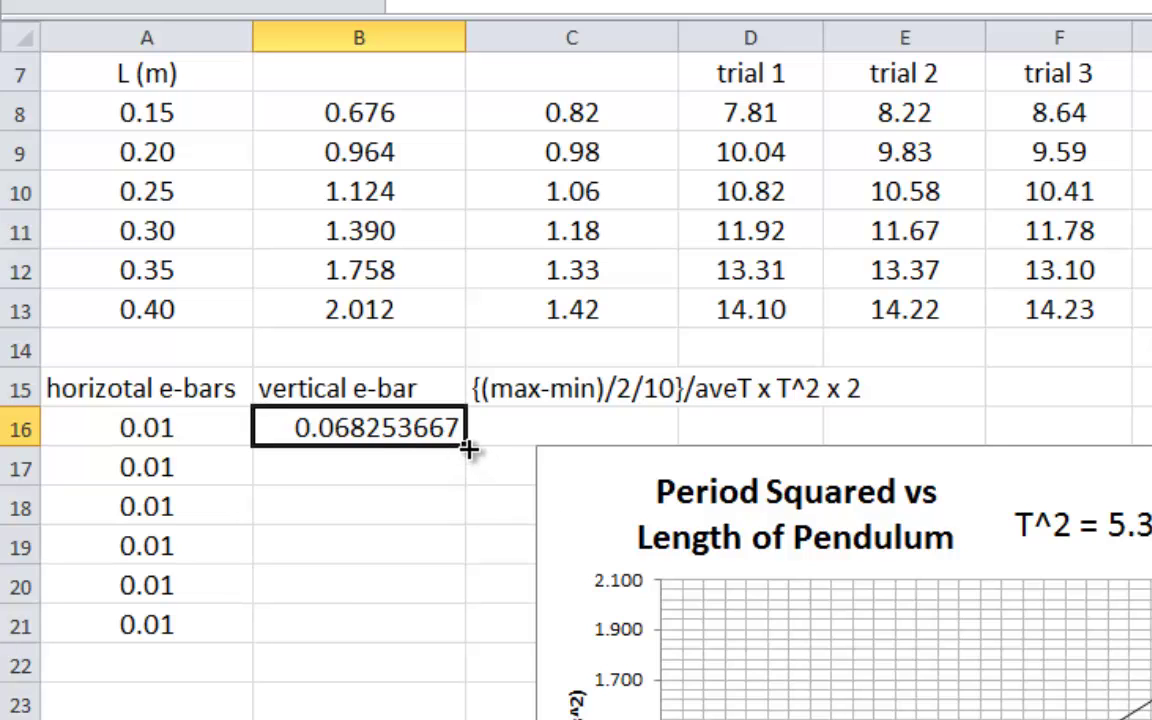
{"action": "left_click_drag", "start_coordinate": [466, 446], "coordinate": [463, 658]}
{"action": "right_click", "coordinate": [351, 472]}
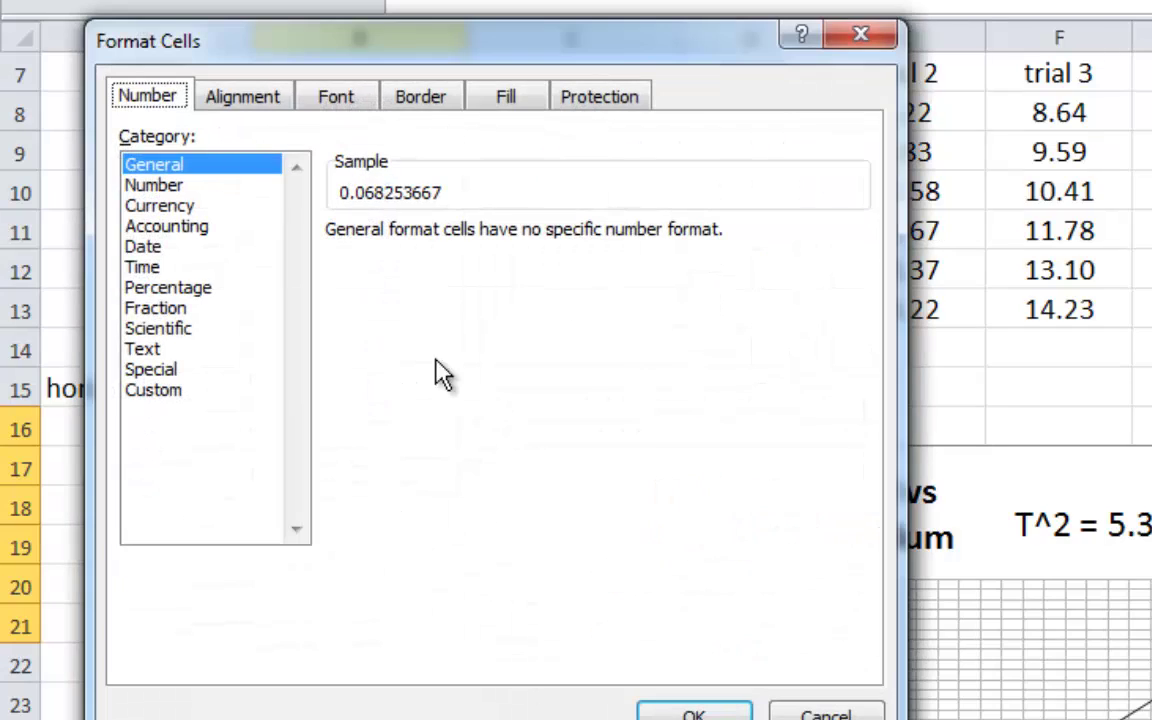
{"action": "left_click", "coordinate": [165, 185]}
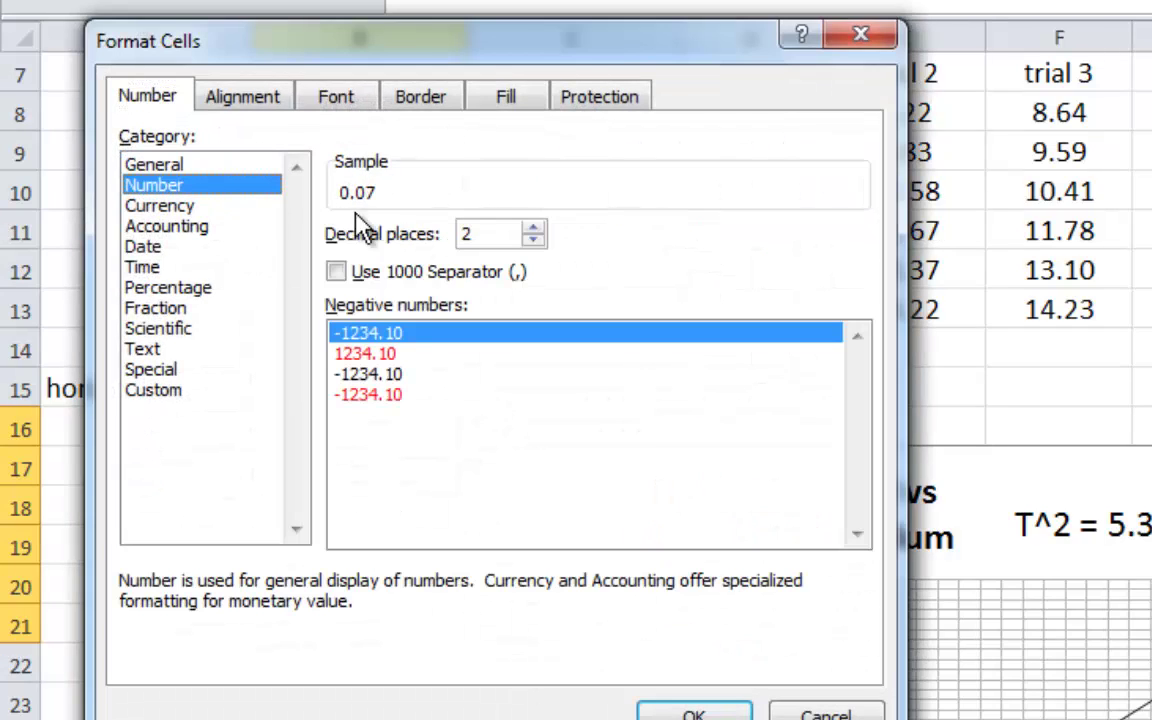
{"action": "left_click", "coordinate": [535, 229]}
{"action": "key", "text": "Return"}
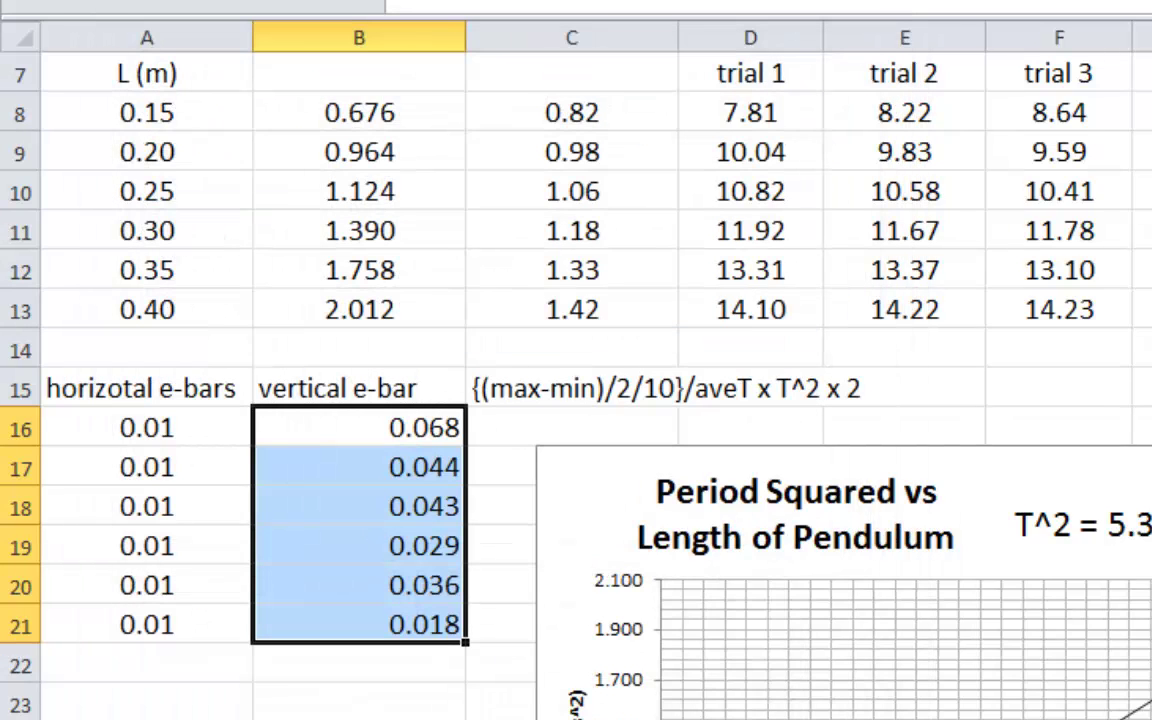
{"action": "left_click", "coordinate": [1140, 352]}
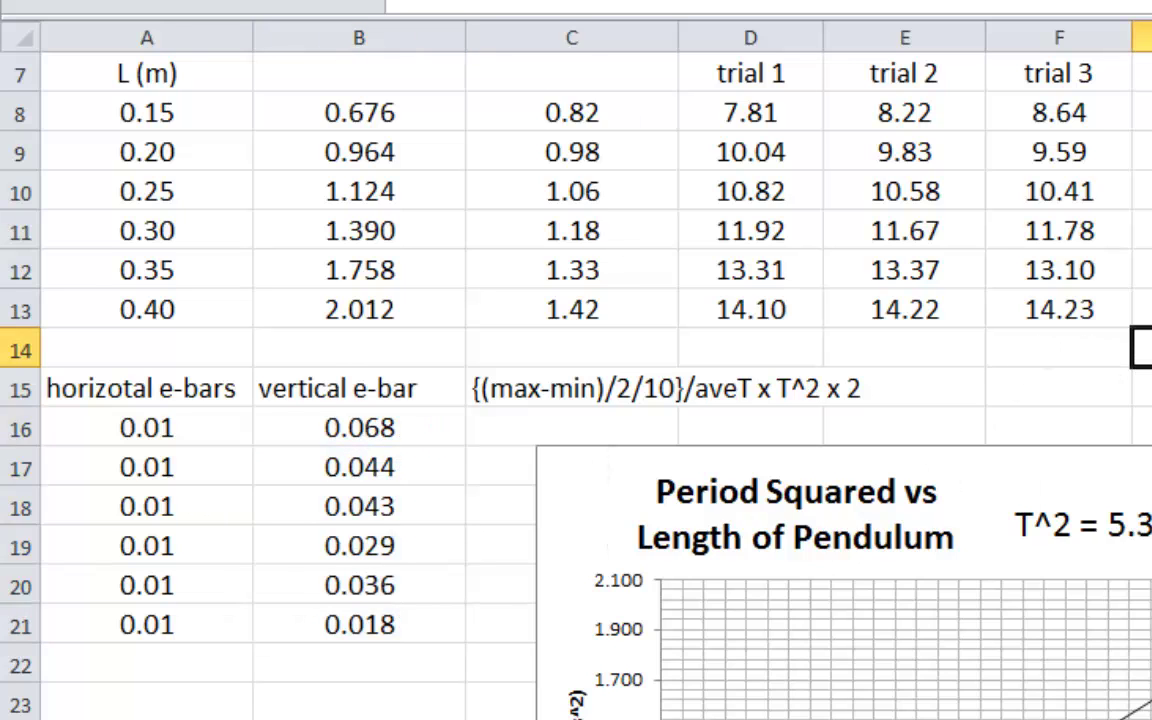
Step: Move the Period Squared chart up and closer to column B so it starts at row 16
{"action": "scroll", "coordinate": [1140, 355], "scroll_direction": "down", "scroll_amount": 1}
{"action": "scroll", "coordinate": [1140, 355], "scroll_direction": "down", "scroll_amount": 1}
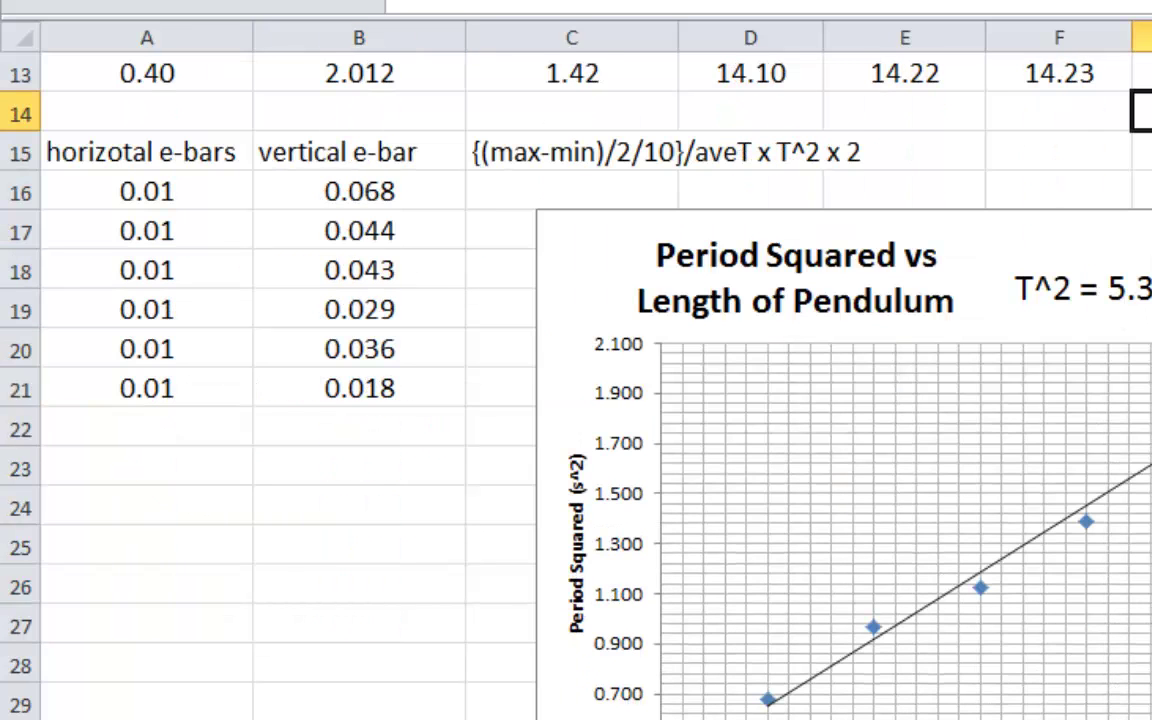
{"action": "left_click", "coordinate": [568, 220]}
{"action": "left_click_drag", "start_coordinate": [566, 211], "coordinate": [516, 181]}
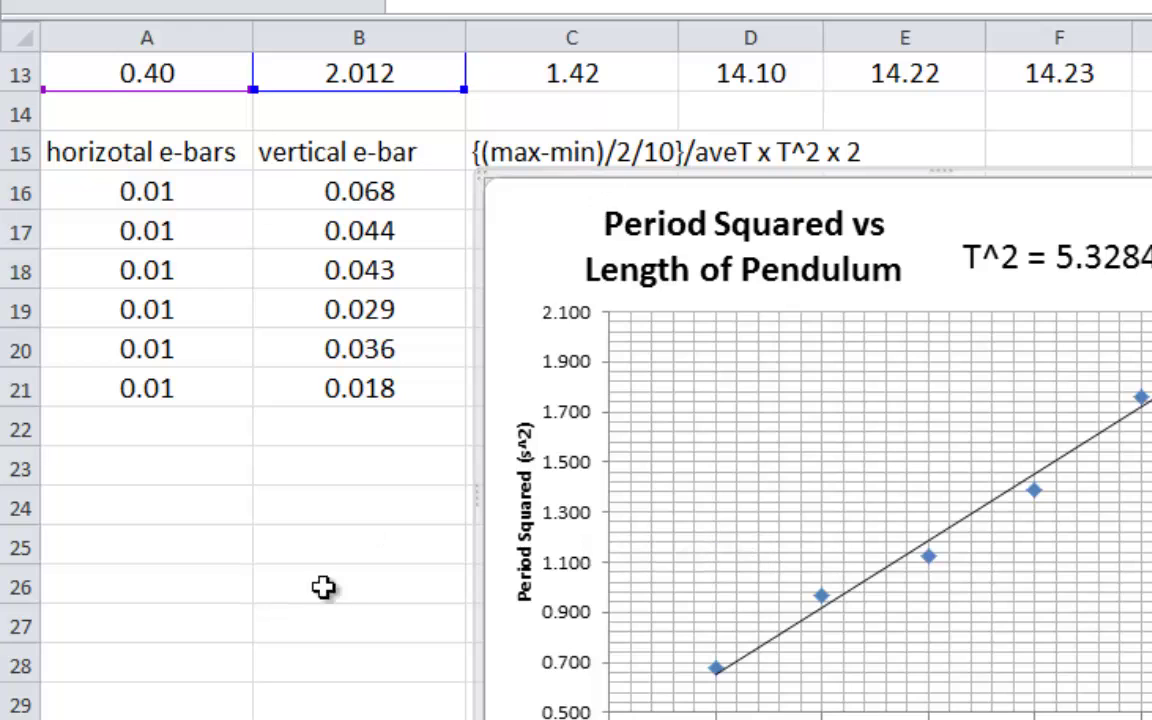
Step: Add error bars with standard error to the chart, and move the trendline equation above the plot area
{"action": "scroll", "coordinate": [330, 613], "scroll_direction": "down", "scroll_amount": 1}
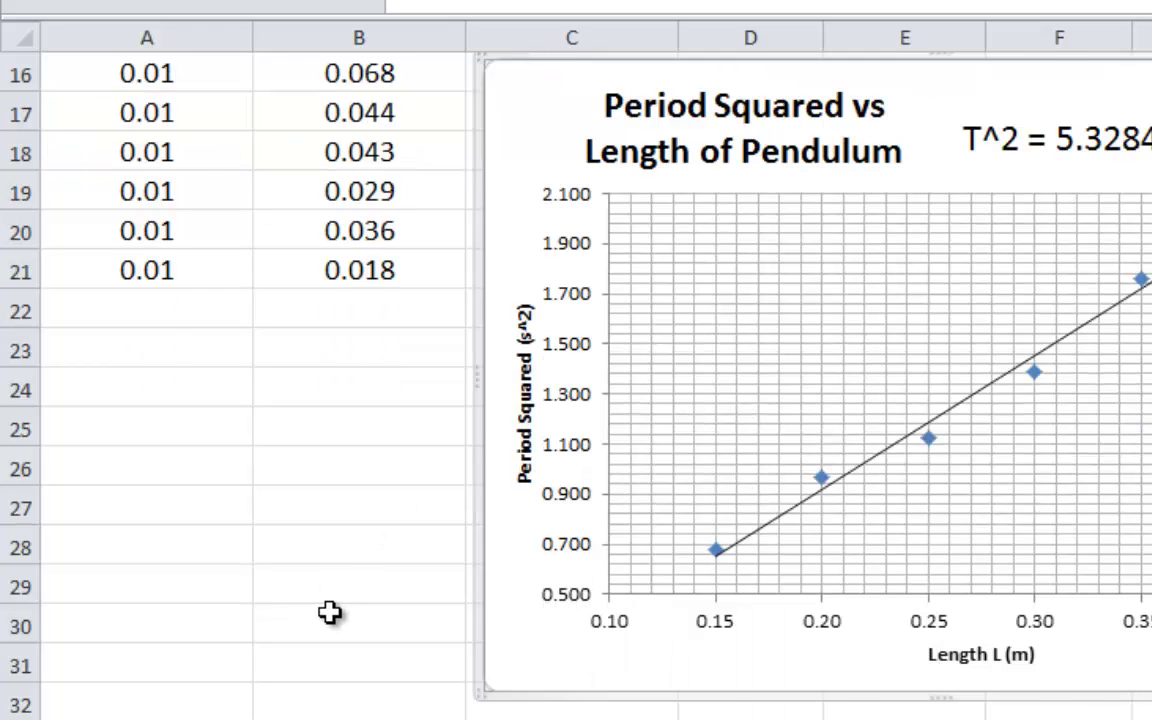
{"action": "scroll", "coordinate": [330, 613], "scroll_direction": "up", "scroll_amount": 1}
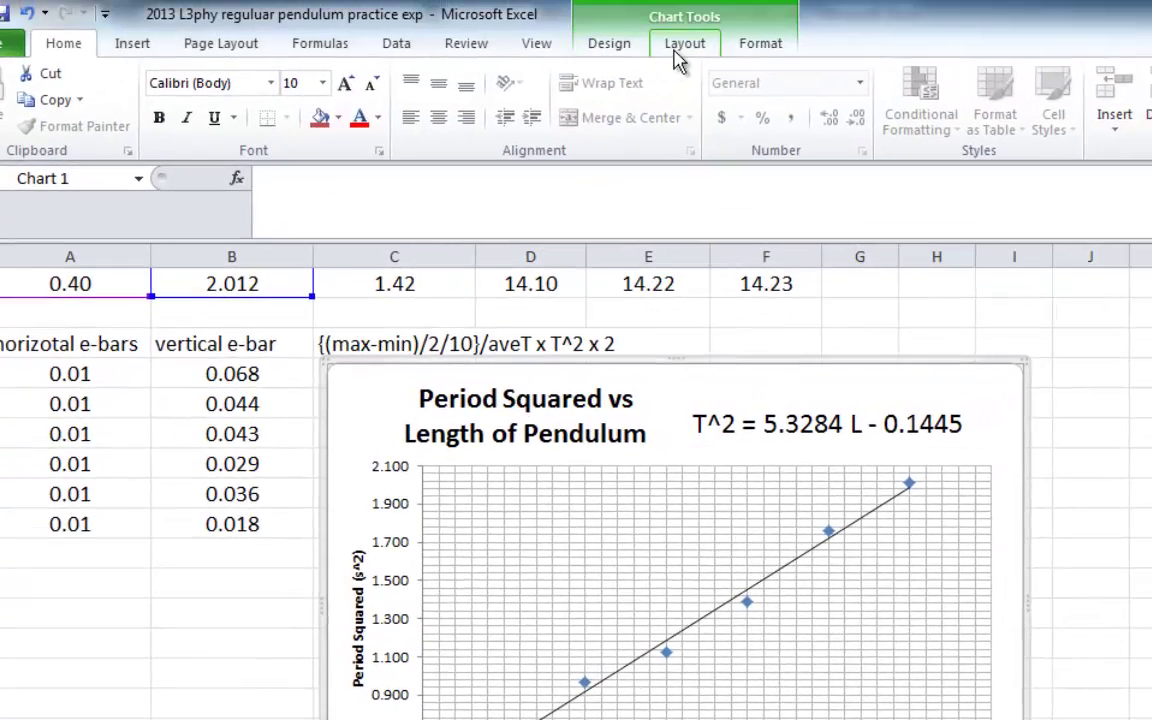
{"action": "left_click", "coordinate": [678, 50]}
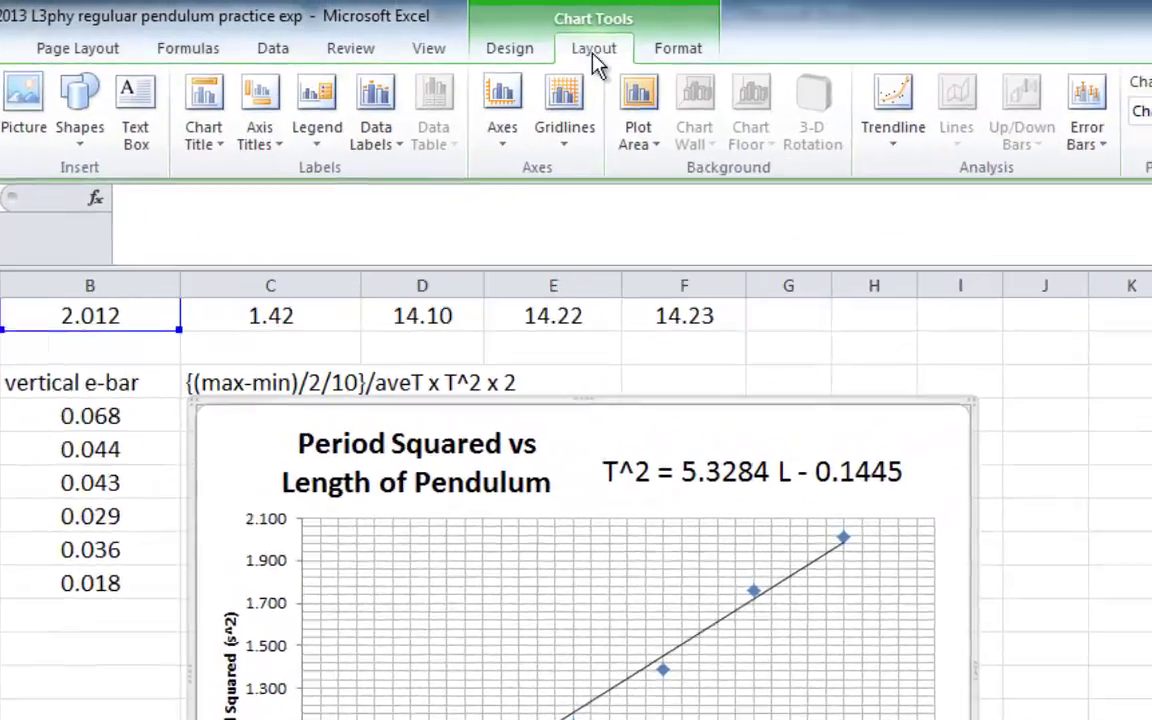
{"action": "left_click", "coordinate": [1087, 125]}
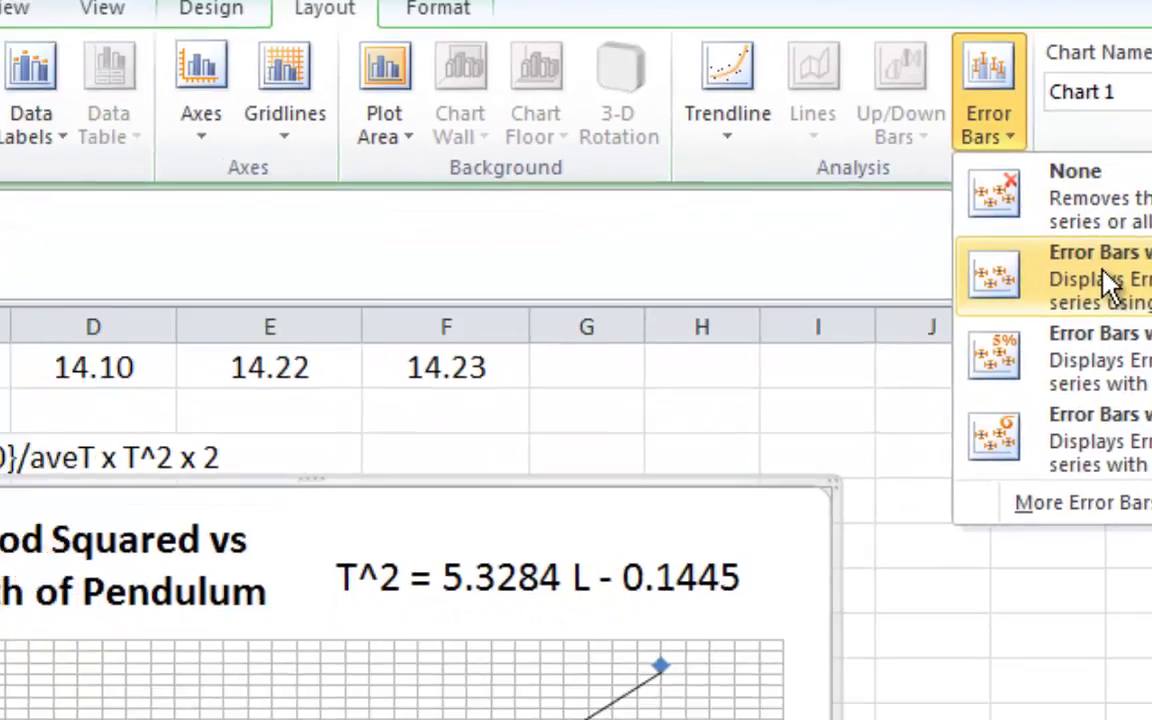
{"action": "left_click", "coordinate": [1110, 283]}
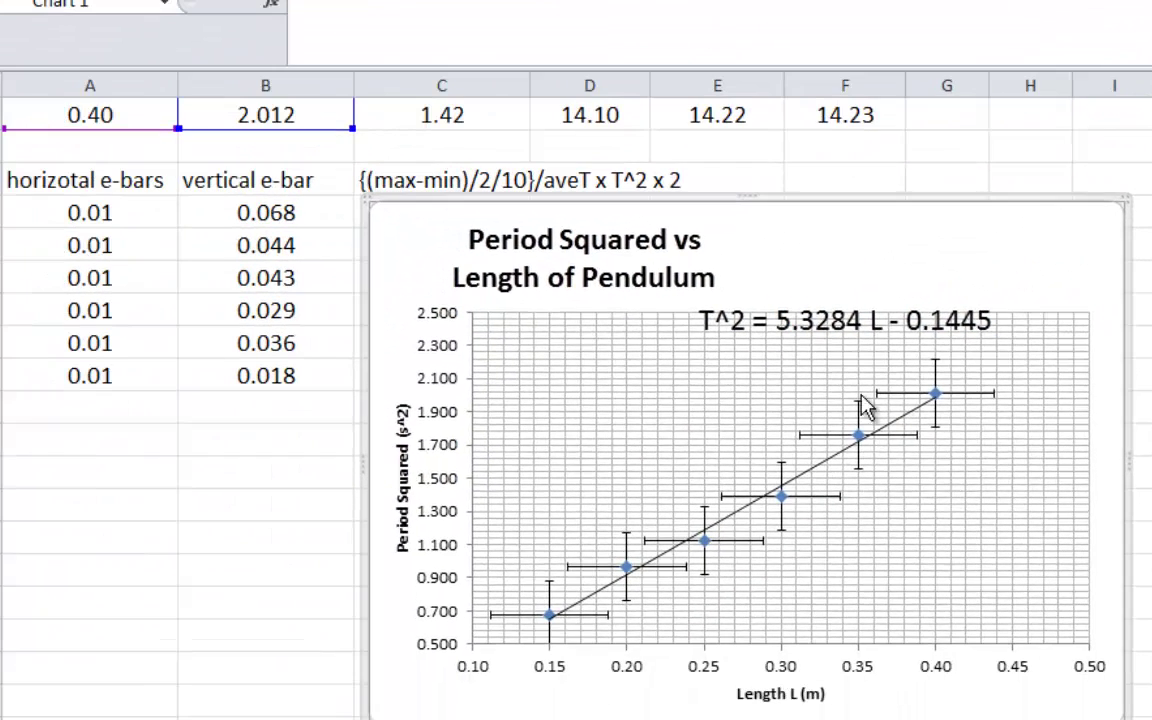
{"action": "left_click", "coordinate": [805, 305]}
{"action": "left_click_drag", "start_coordinate": [803, 298], "coordinate": [862, 231]}
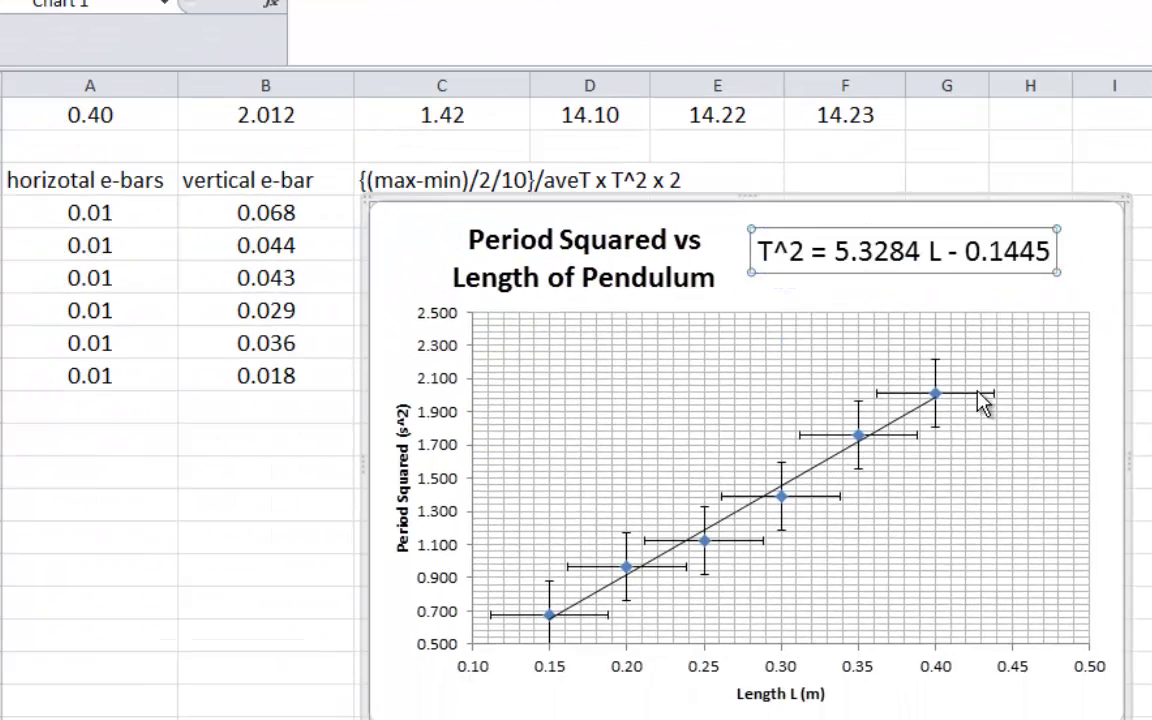
Step: Open the formatting of the chart's horizontal error bars and set the error amount to Custom
{"action": "left_click", "coordinate": [997, 401]}
{"action": "left_click", "coordinate": [991, 394]}
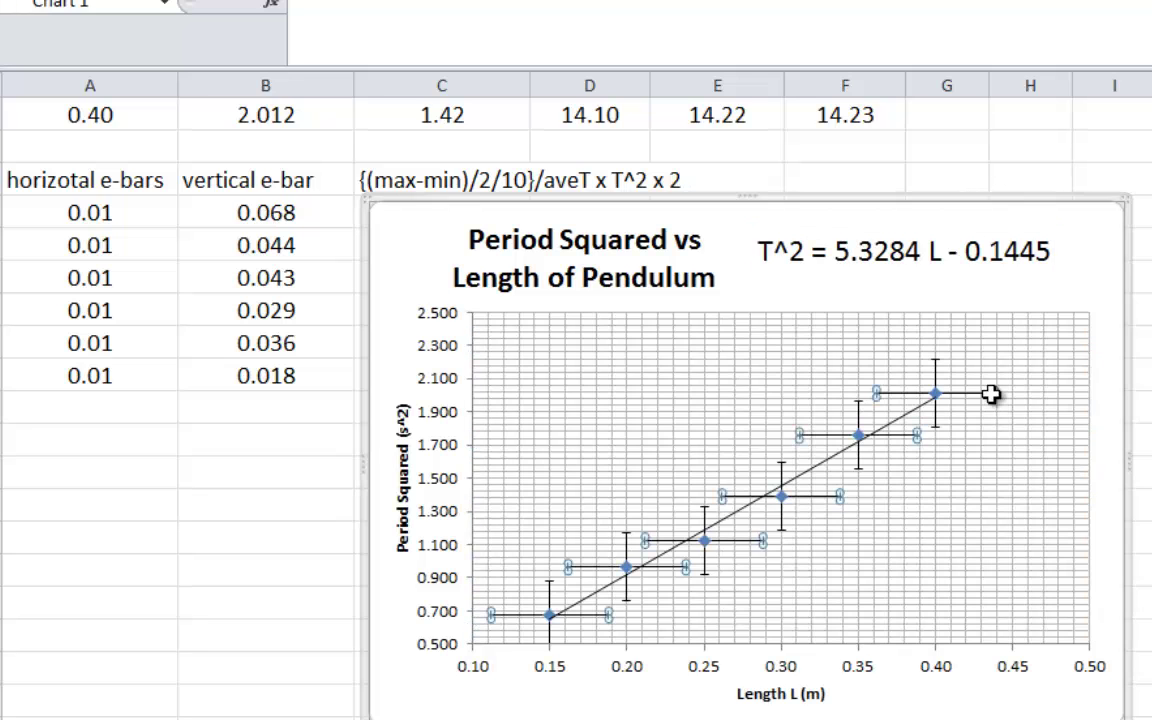
{"action": "right_click", "coordinate": [991, 394]}
{"action": "left_click", "coordinate": [1098, 568]}
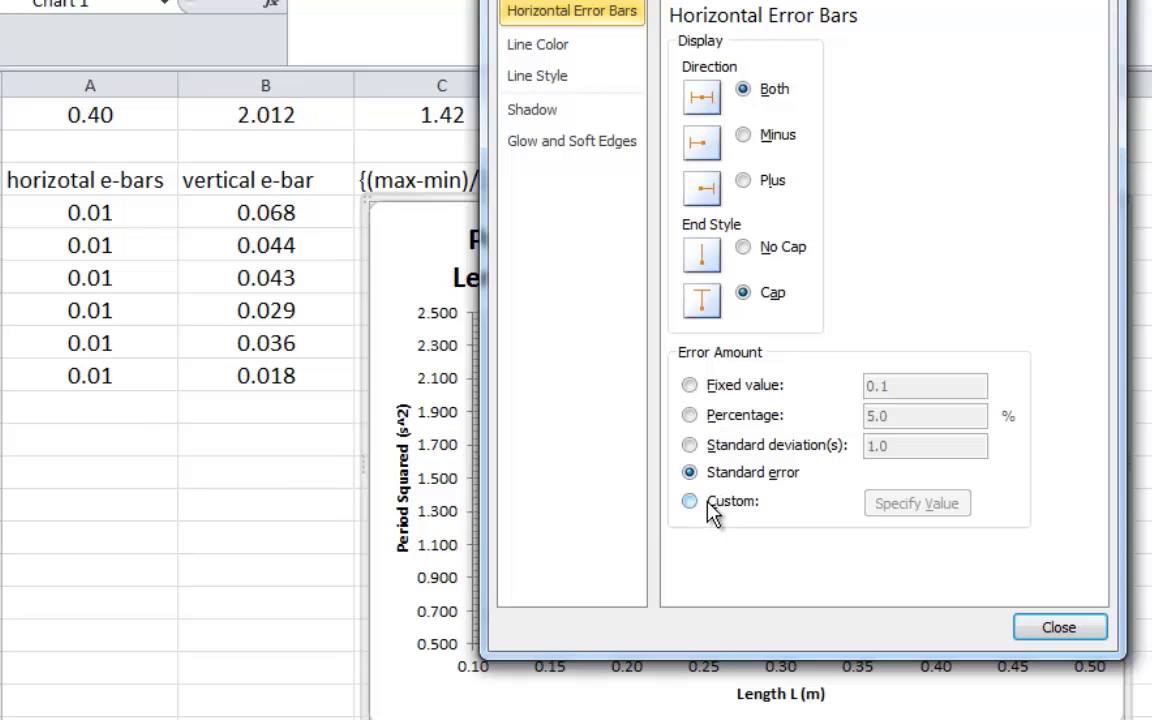
{"action": "left_click", "coordinate": [690, 502]}
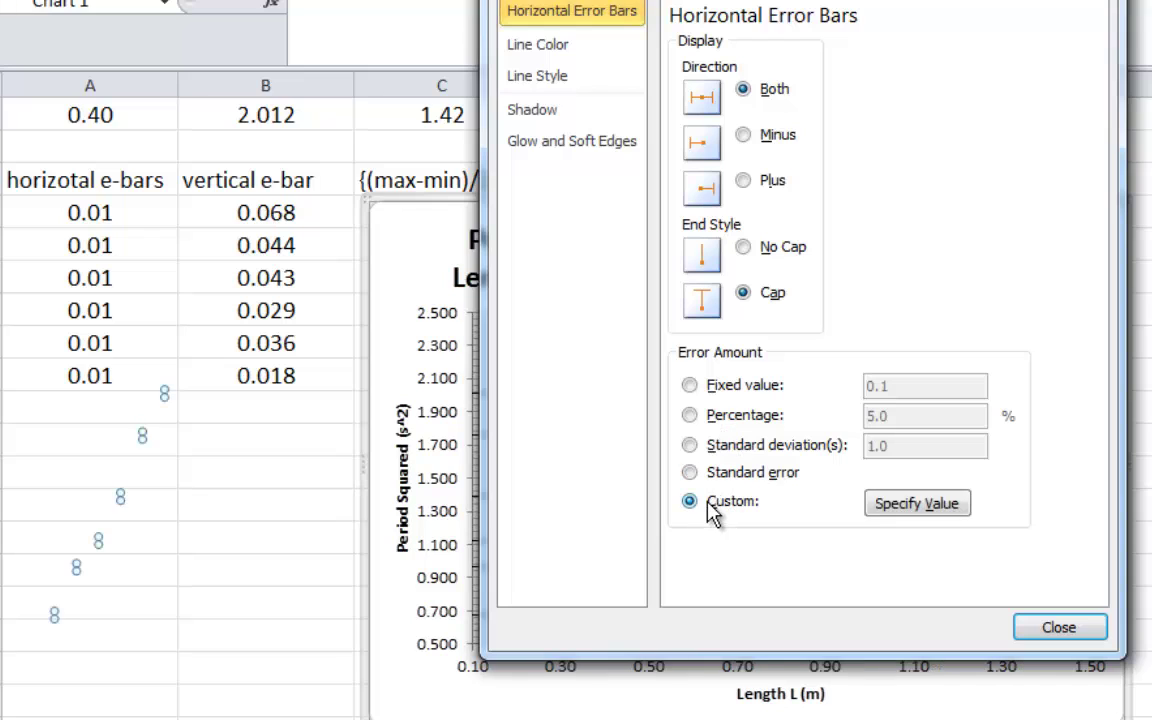
Step: Specify cells A16:A21 as both the positive and negative custom values of the horizontal error bars
{"action": "left_click", "coordinate": [913, 504]}
{"action": "left_click", "coordinate": [905, 288]}
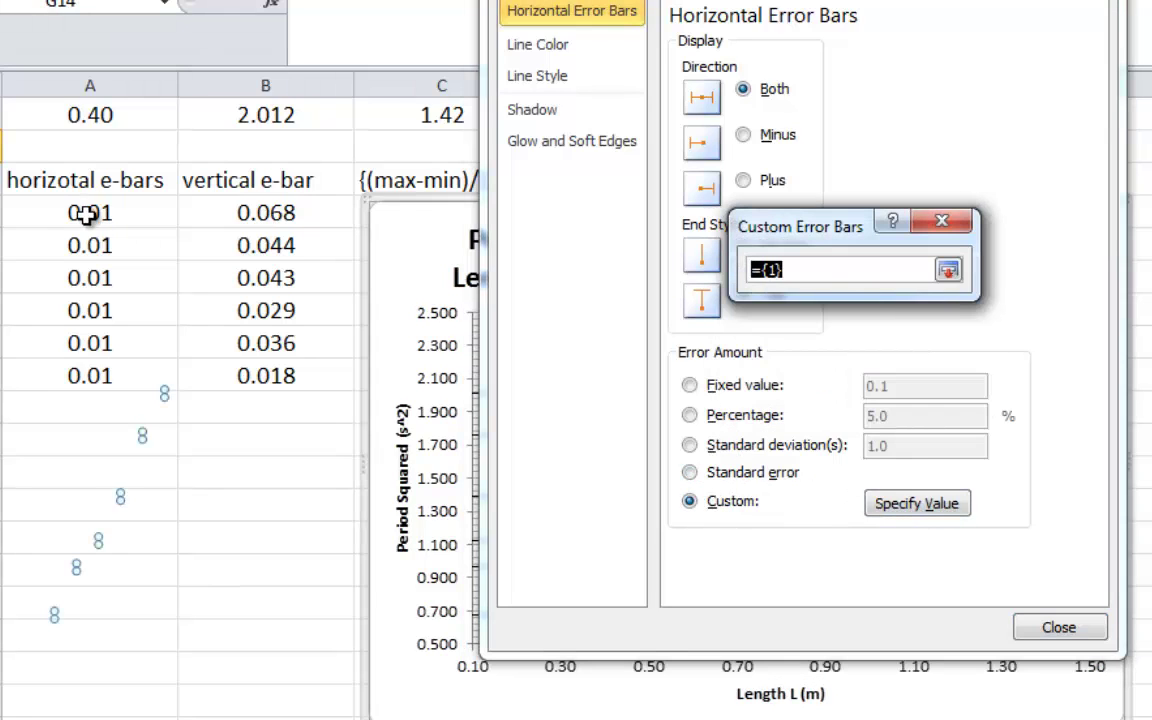
{"action": "left_click_drag", "start_coordinate": [88, 212], "coordinate": [95, 372]}
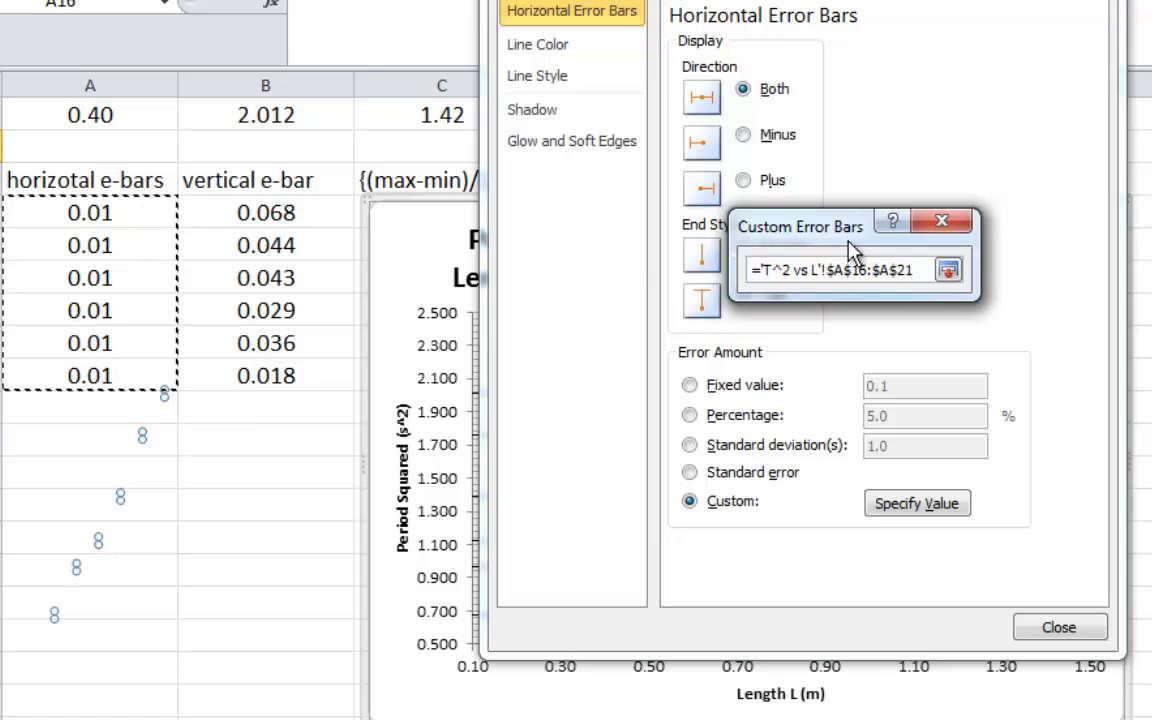
{"action": "left_click", "coordinate": [948, 270]}
{"action": "left_click", "coordinate": [842, 342]}
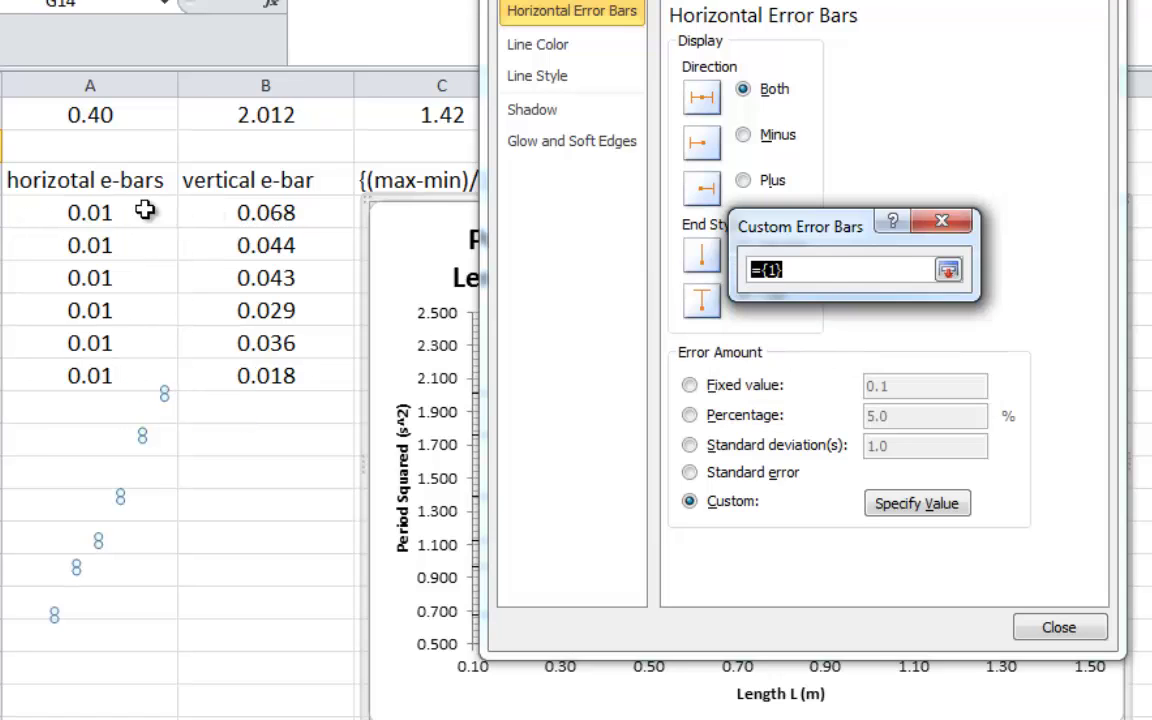
{"action": "left_click_drag", "start_coordinate": [145, 209], "coordinate": [162, 381]}
{"action": "left_click", "coordinate": [948, 270]}
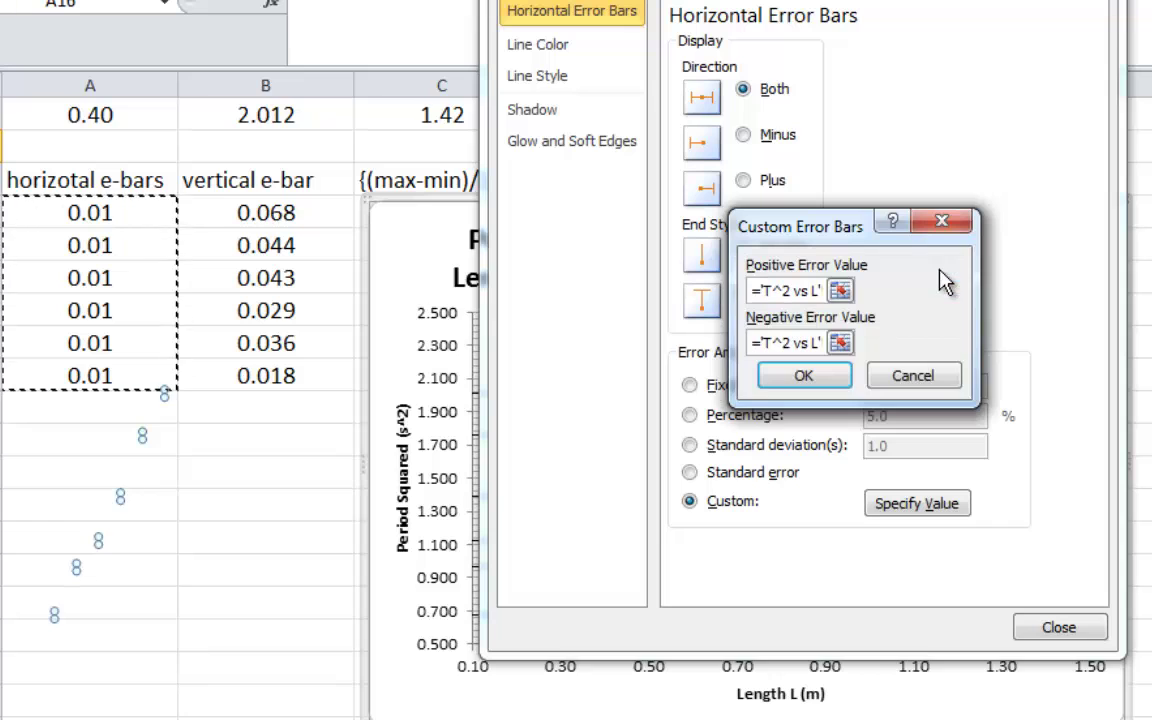
{"action": "left_click", "coordinate": [835, 385]}
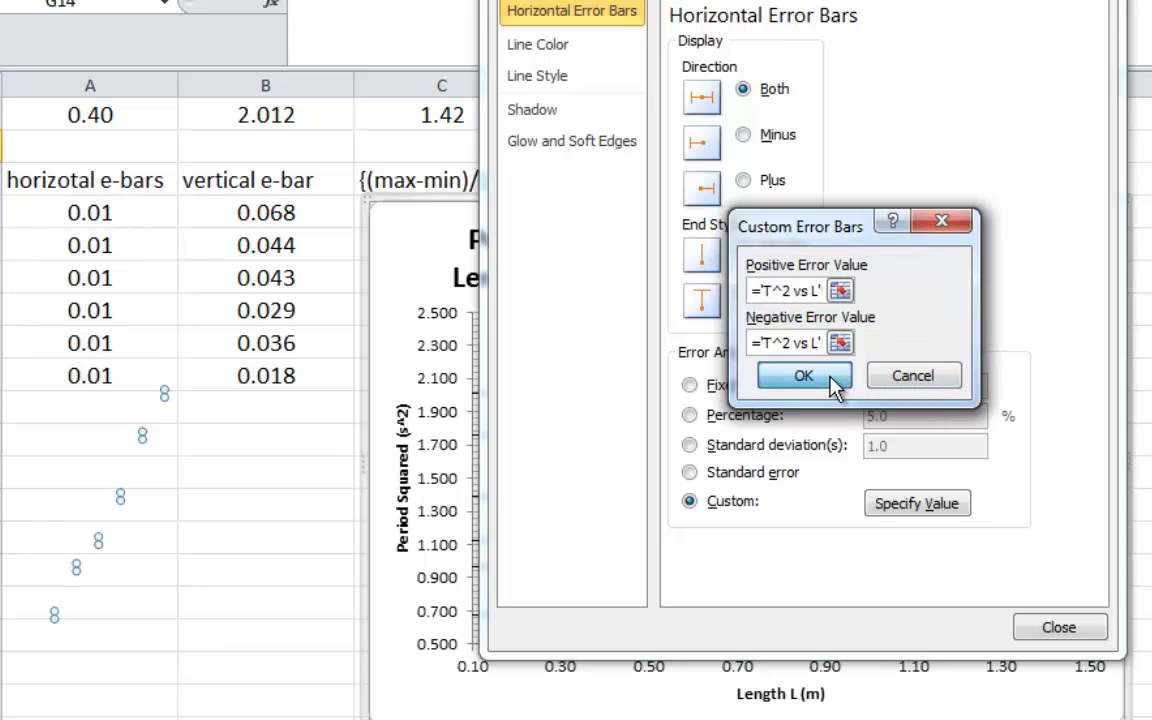
Step: Finish formatting the horizontal error bars, and open the formatting of the vertical error bars to set their error amount to Custom
{"action": "left_click", "coordinate": [1058, 628]}
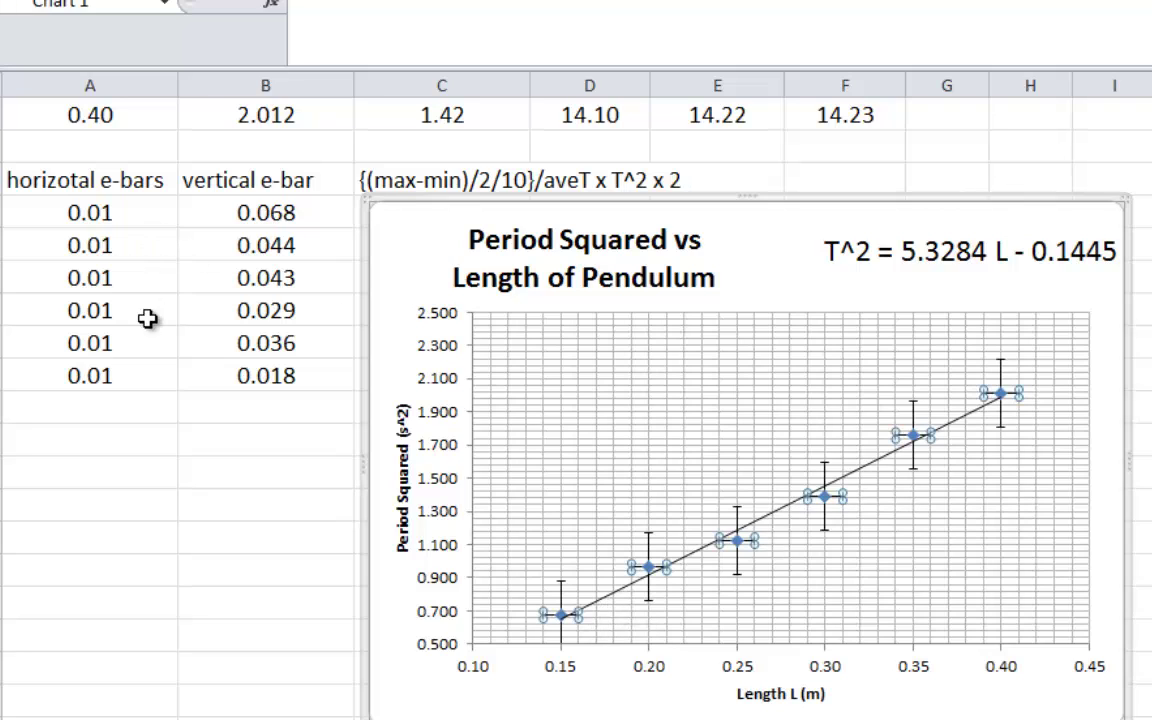
{"action": "right_click", "coordinate": [825, 465]}
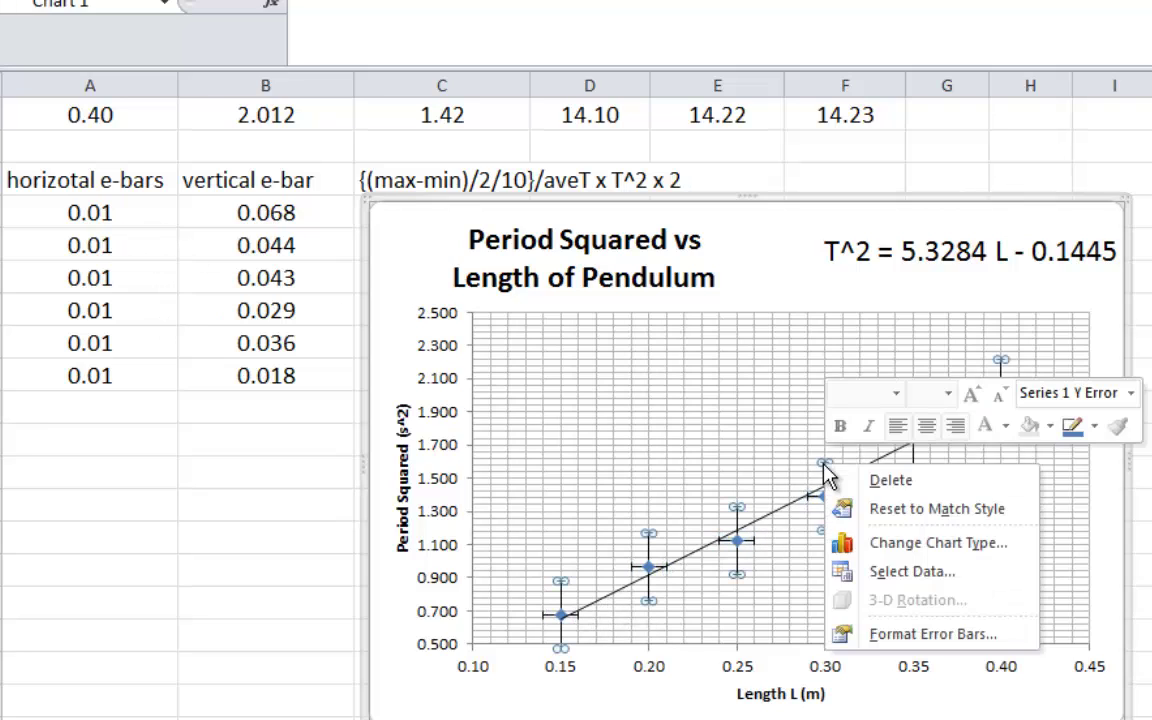
{"action": "left_click", "coordinate": [913, 634]}
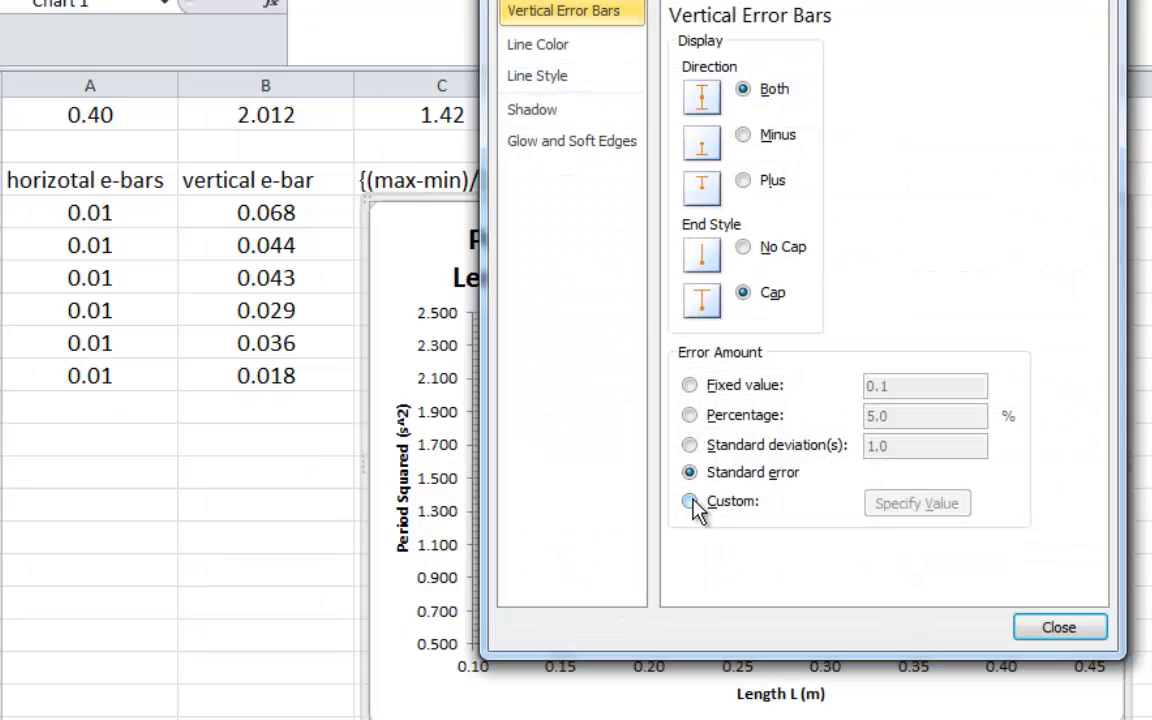
{"action": "left_click", "coordinate": [691, 503]}
Step: Specify cells B16:B21 as both the positive and negative custom values of the vertical error bars, and deselect the bars
{"action": "left_click", "coordinate": [930, 512]}
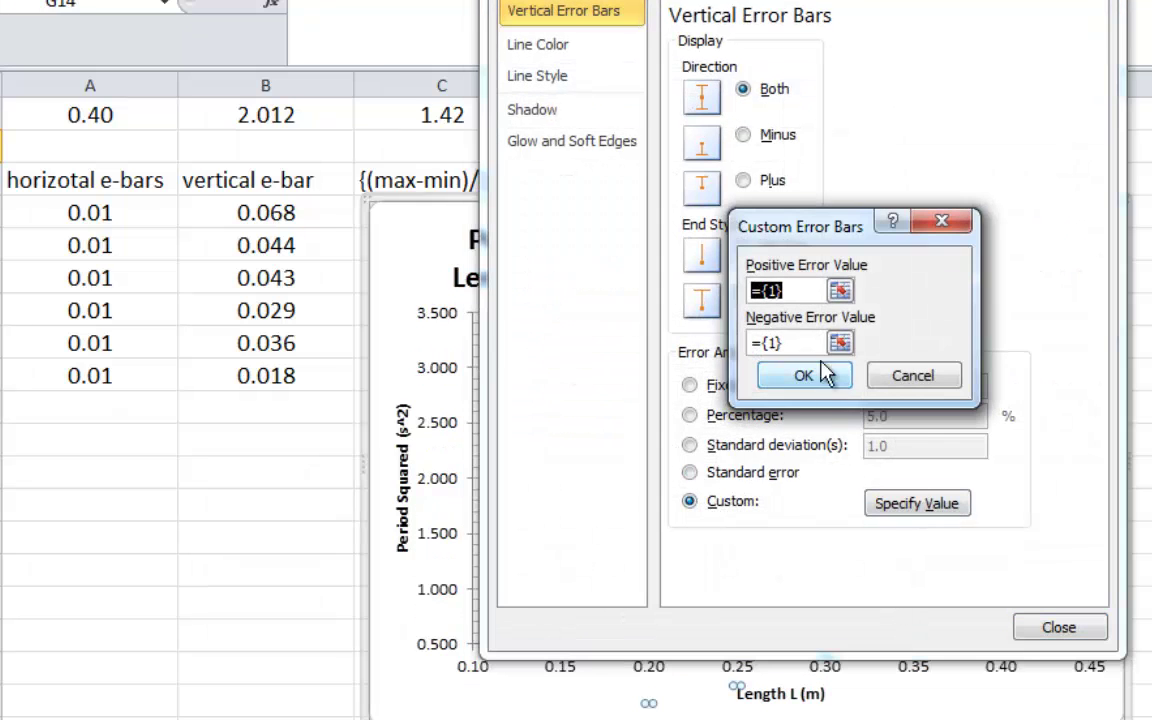
{"action": "left_click", "coordinate": [840, 291]}
{"action": "left_click_drag", "start_coordinate": [289, 213], "coordinate": [296, 375]}
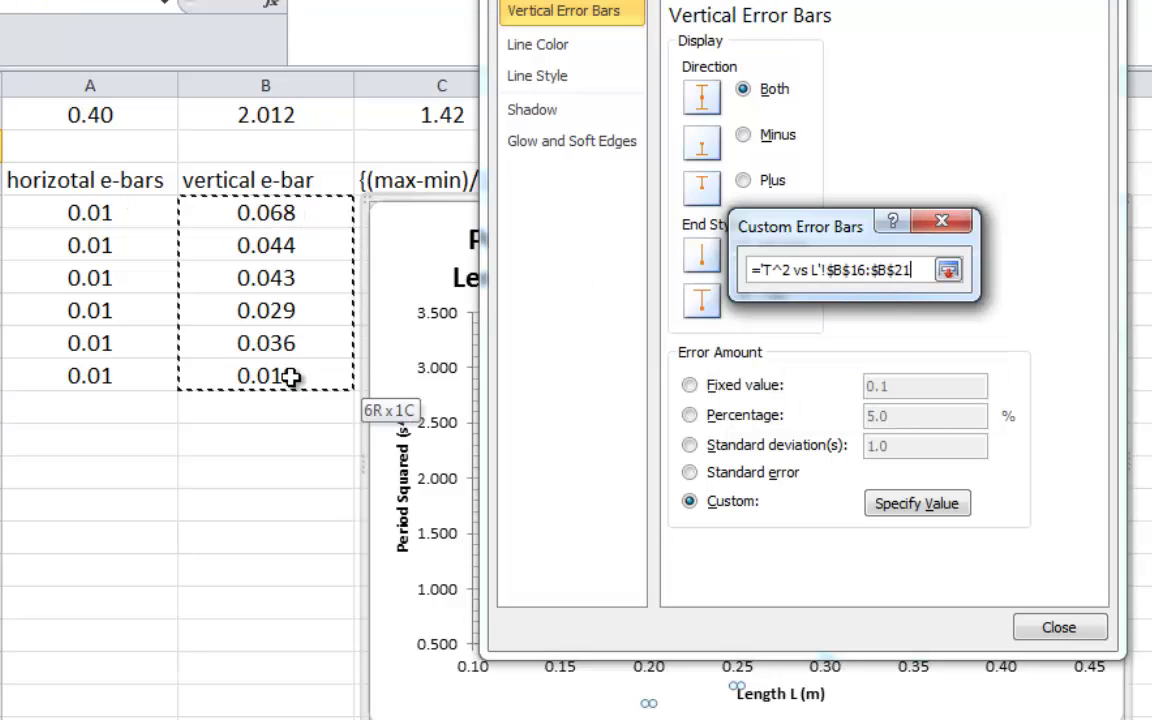
{"action": "left_click", "coordinate": [948, 272]}
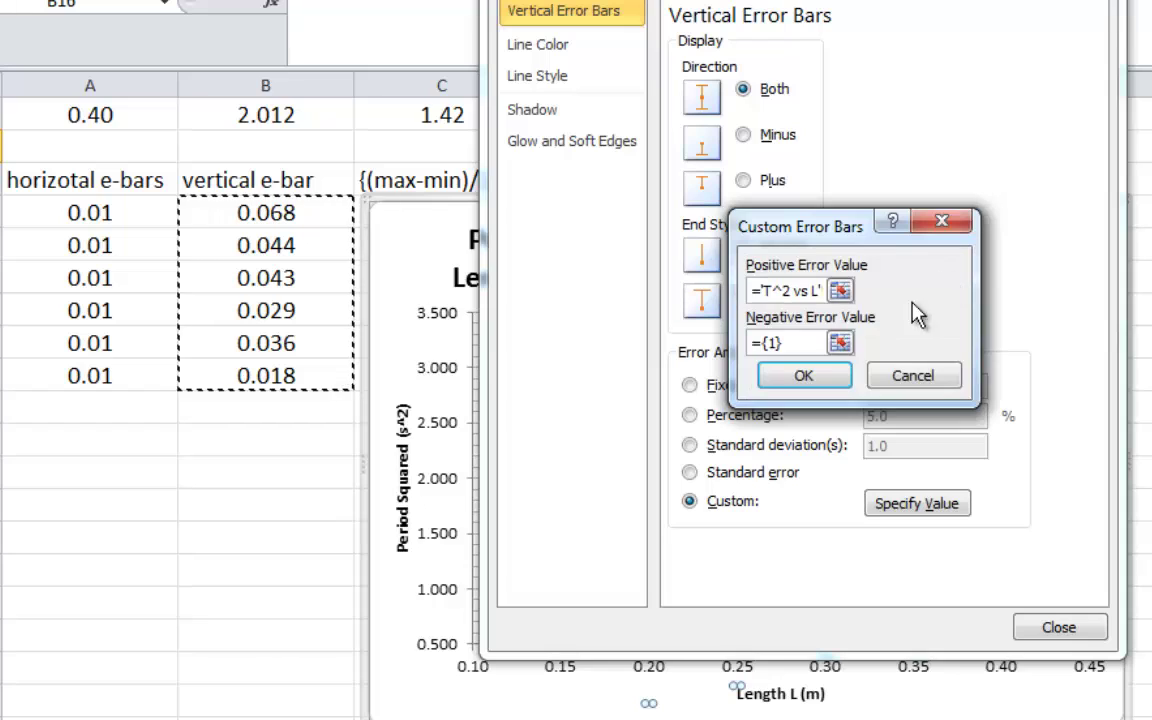
{"action": "left_click", "coordinate": [838, 342]}
{"action": "left_click_drag", "start_coordinate": [304, 209], "coordinate": [292, 376]}
{"action": "left_click", "coordinate": [948, 271]}
{"action": "left_click", "coordinate": [804, 375]}
{"action": "left_click", "coordinate": [1058, 647]}
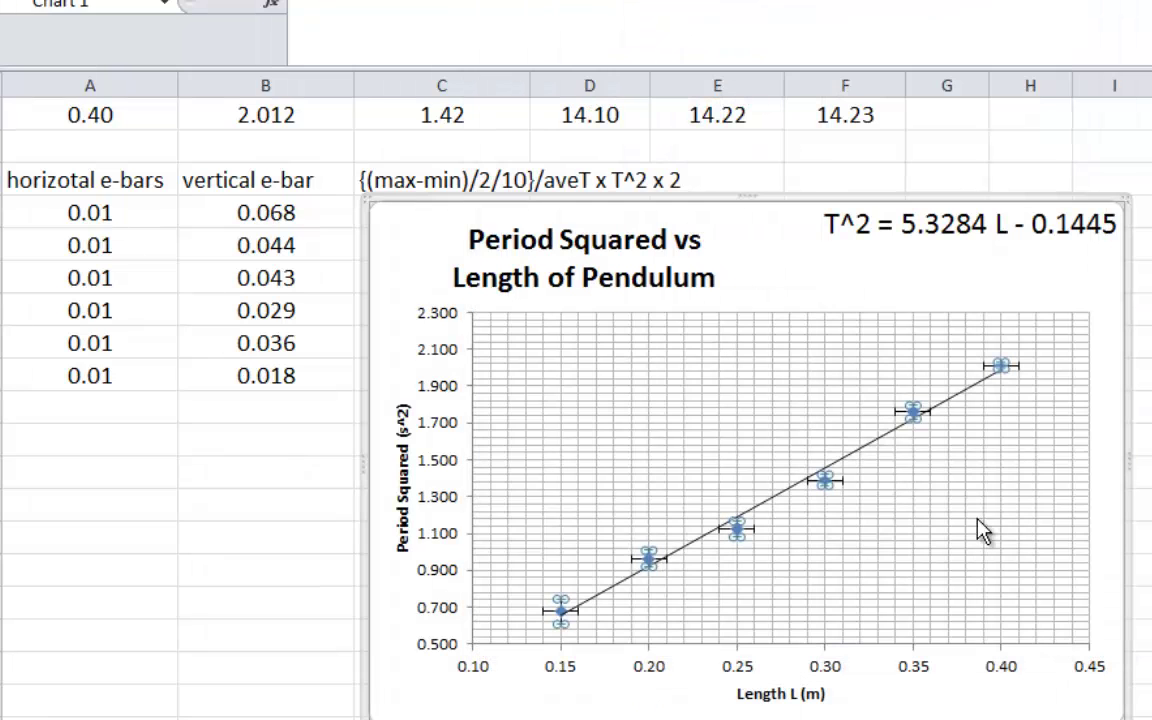
{"action": "left_click", "coordinate": [1064, 287]}
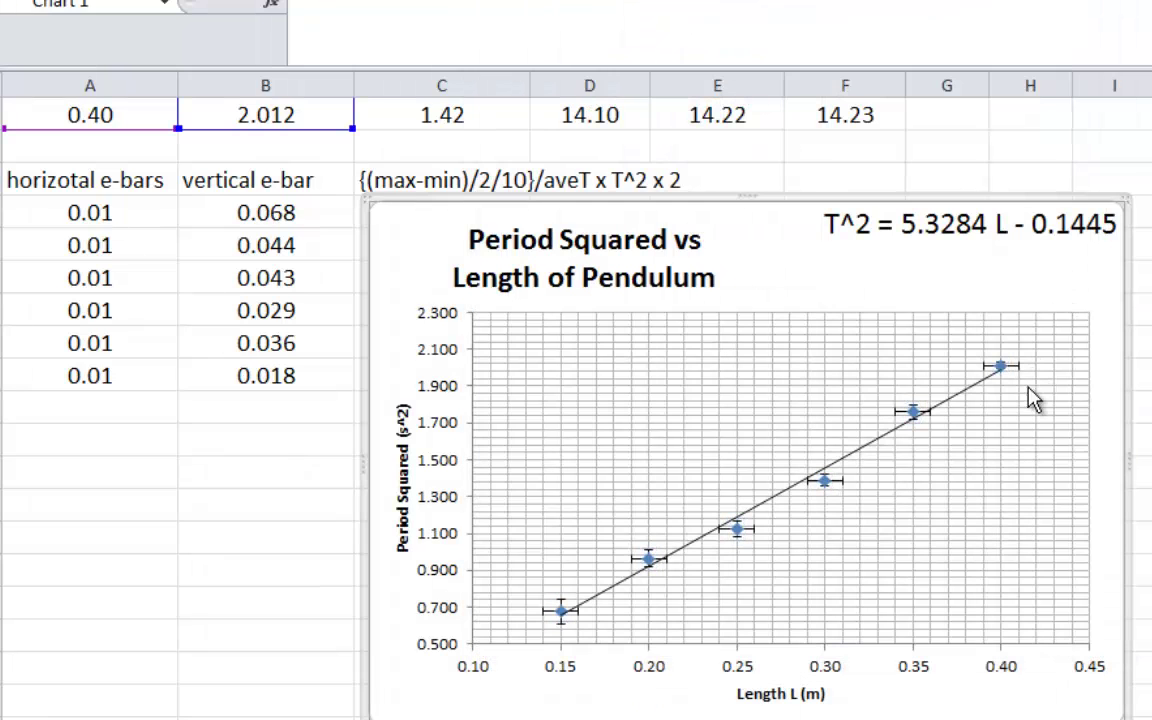